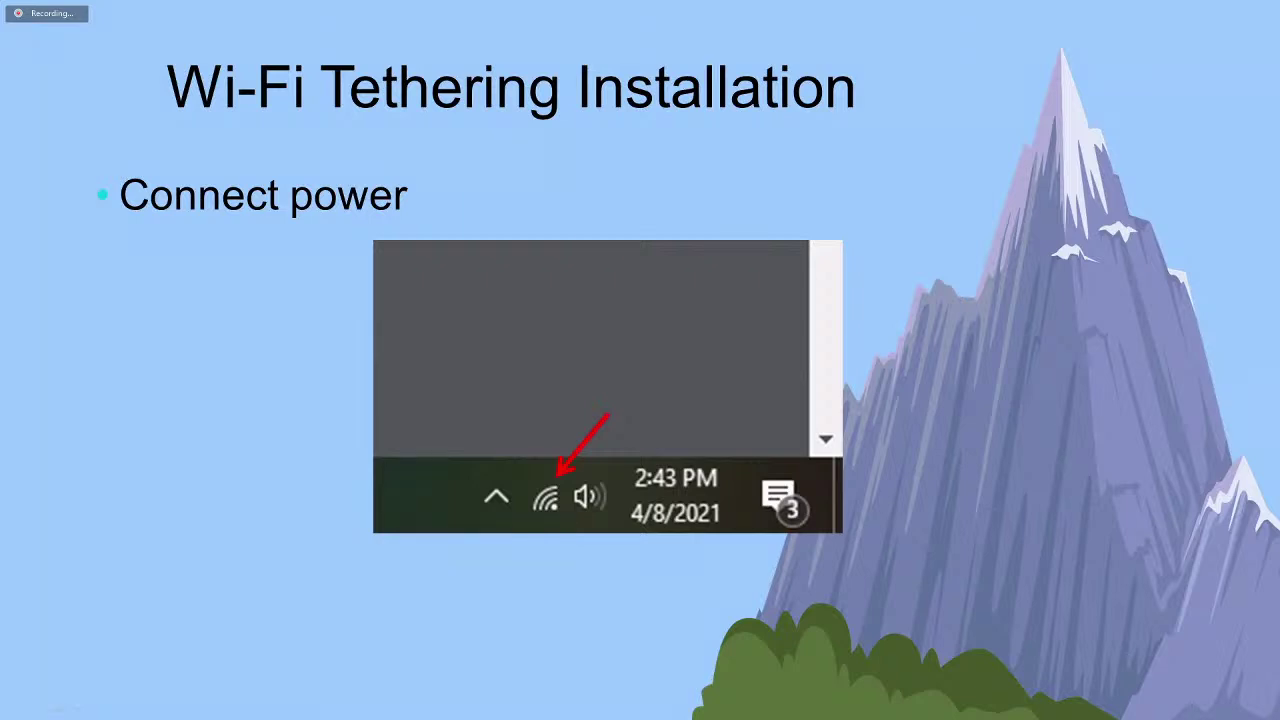
{"action": "key", "text": "Right"}
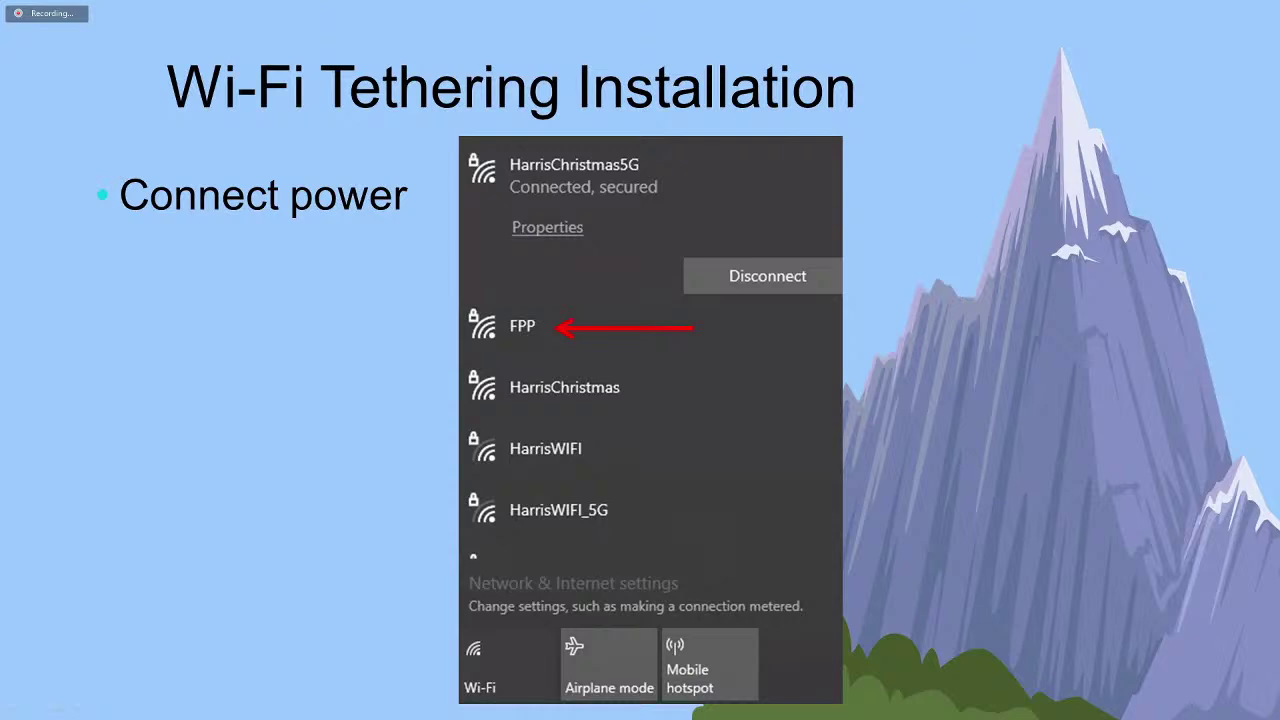
{"action": "key", "text": "Right"}
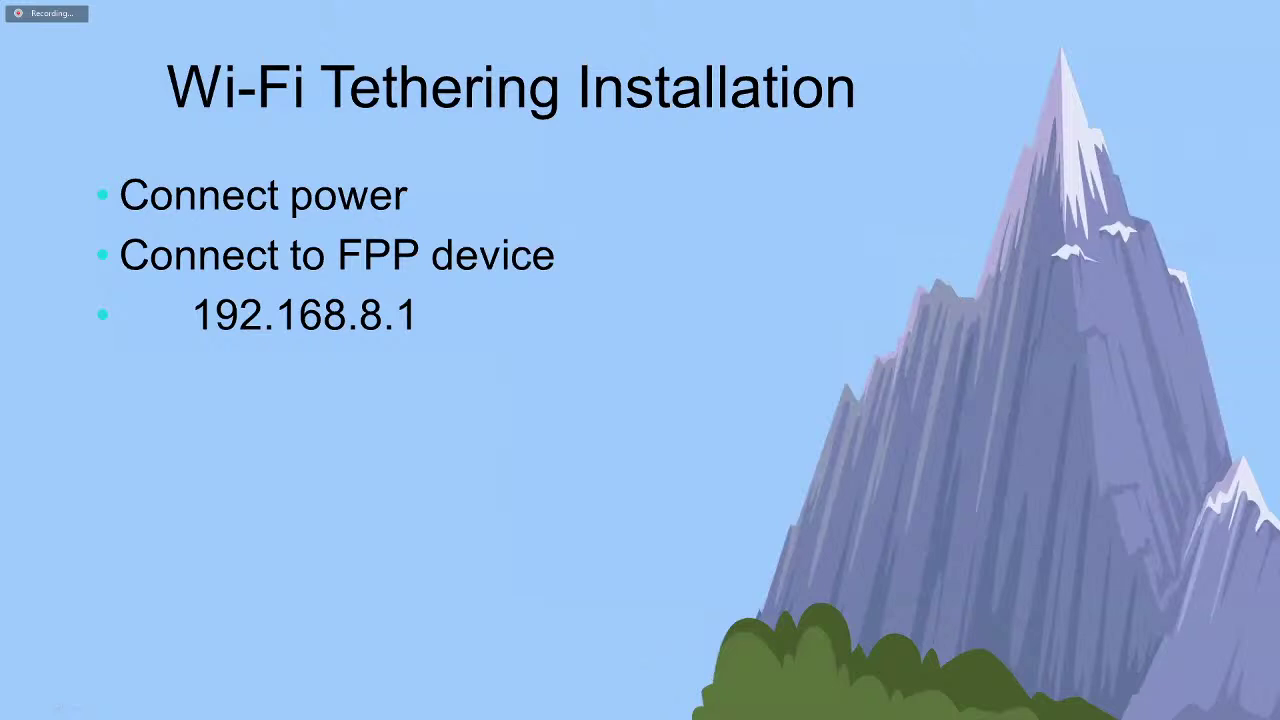
{"action": "key", "text": "Right"}
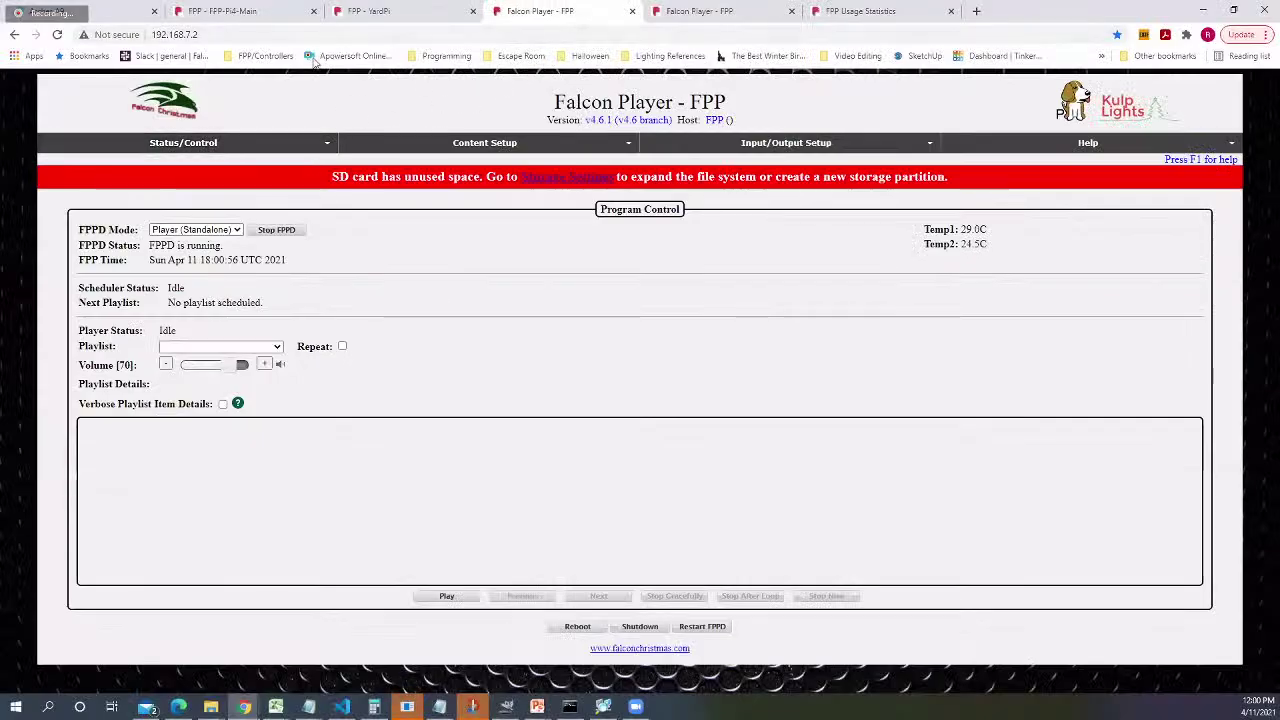
{"action": "left_click", "coordinate": [216, 34]}
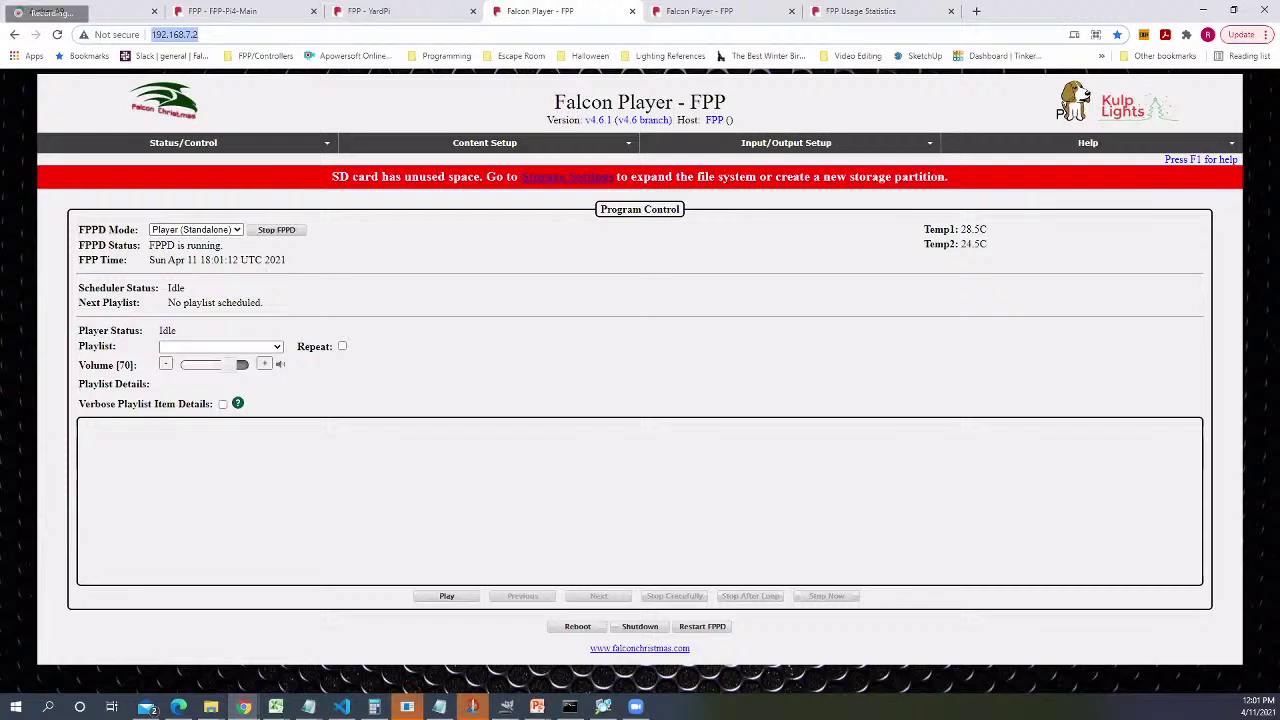
{"action": "left_click", "coordinate": [977, 11]}
{"action": "left_click", "coordinate": [651, 277]}
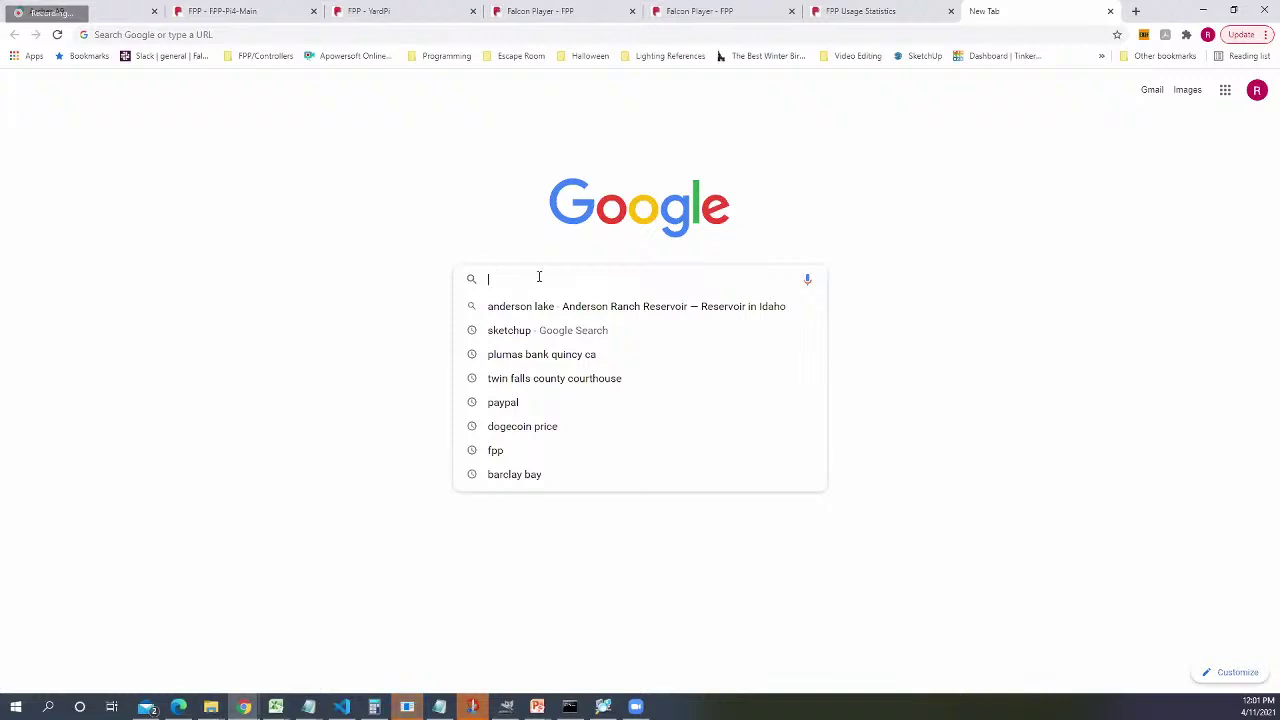
{"action": "left_click", "coordinate": [176, 35]}
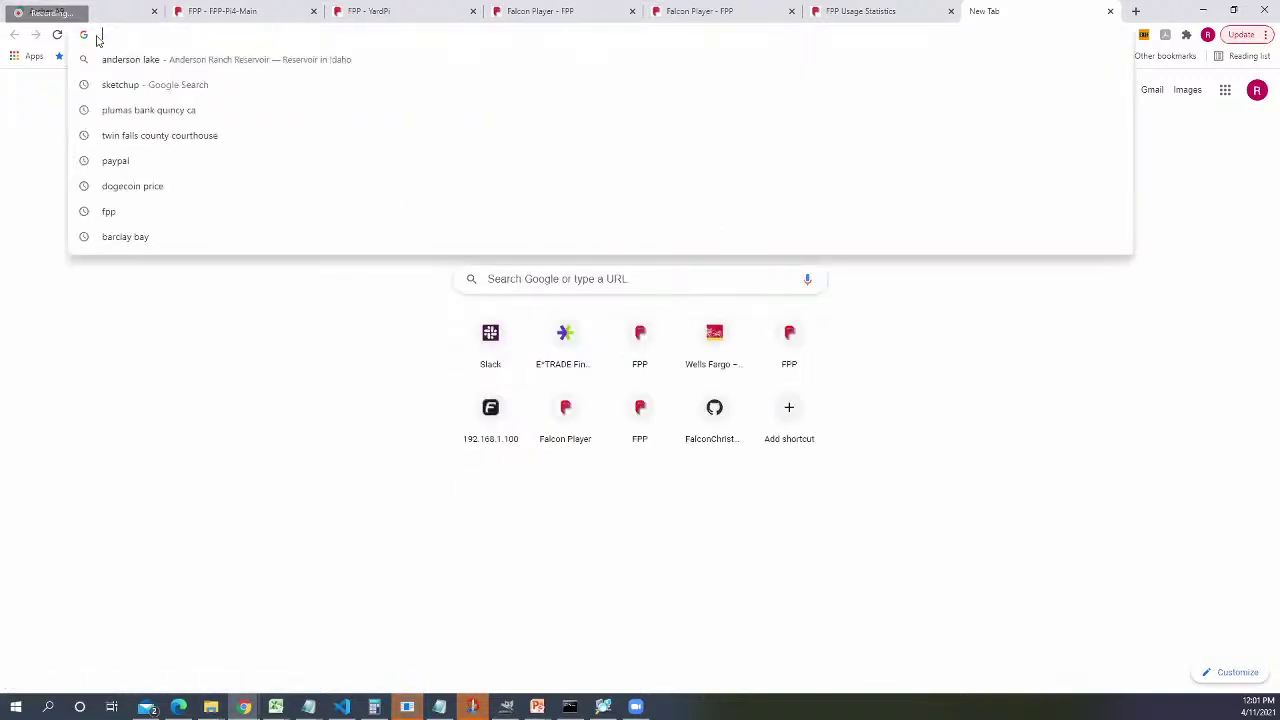
{"action": "left_click", "coordinate": [1110, 11]}
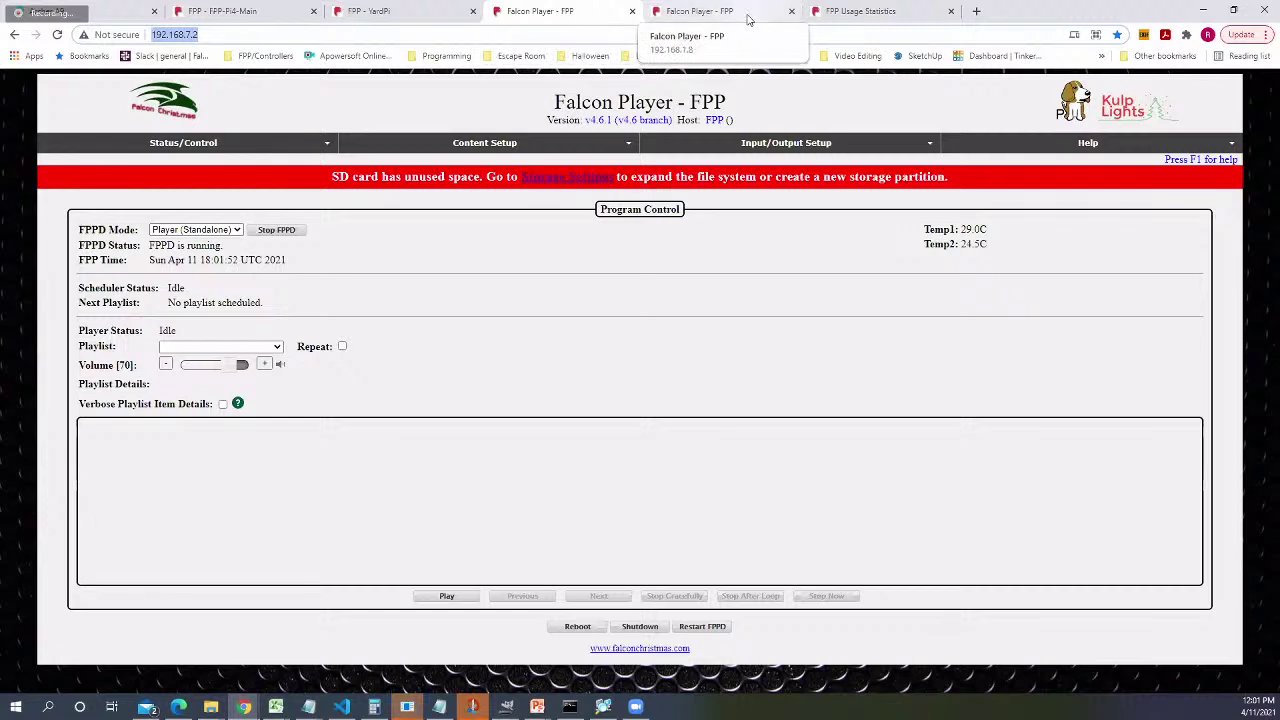
{"action": "left_click", "coordinate": [700, 14]}
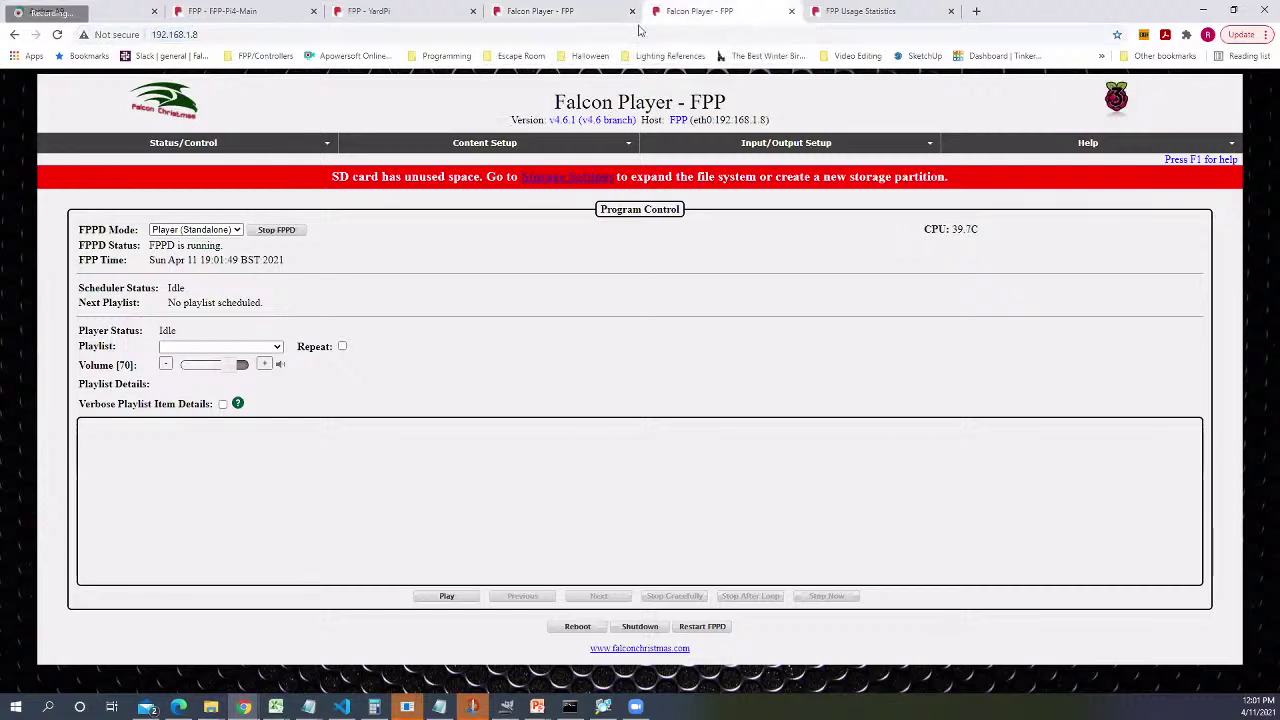
{"action": "left_click", "coordinate": [226, 35]}
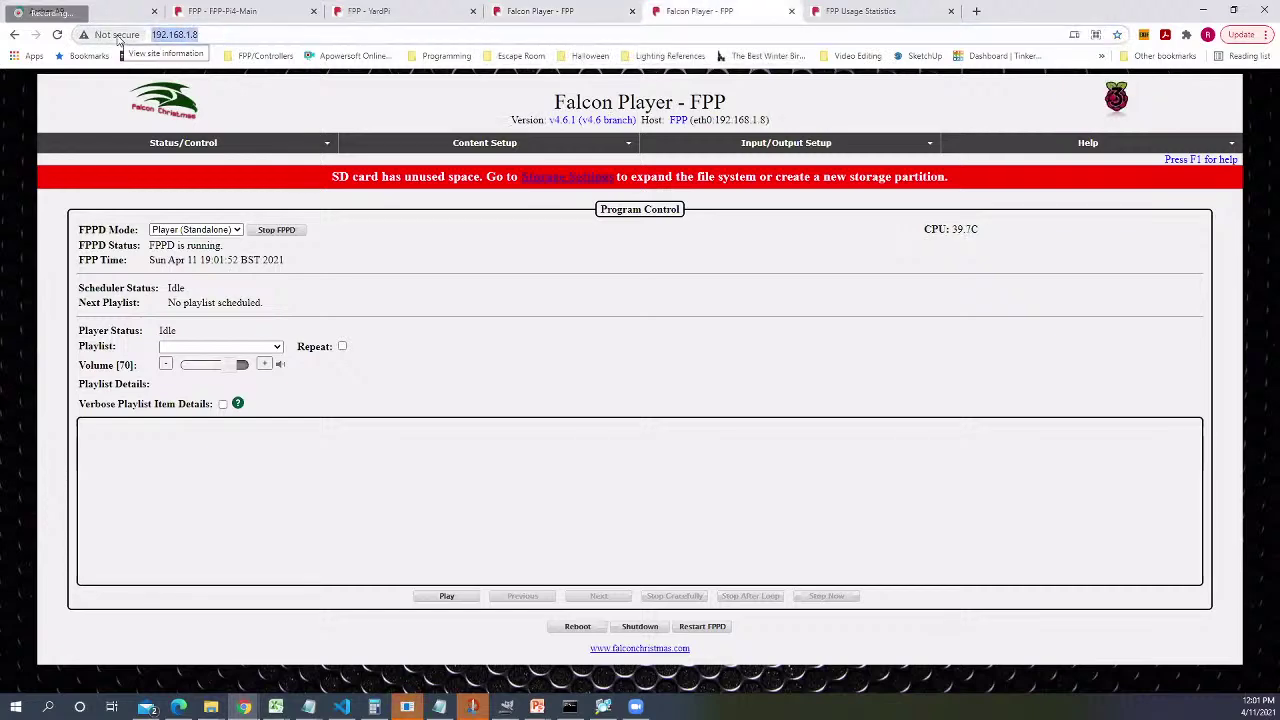
{"action": "type", "text": "http://fpp."}
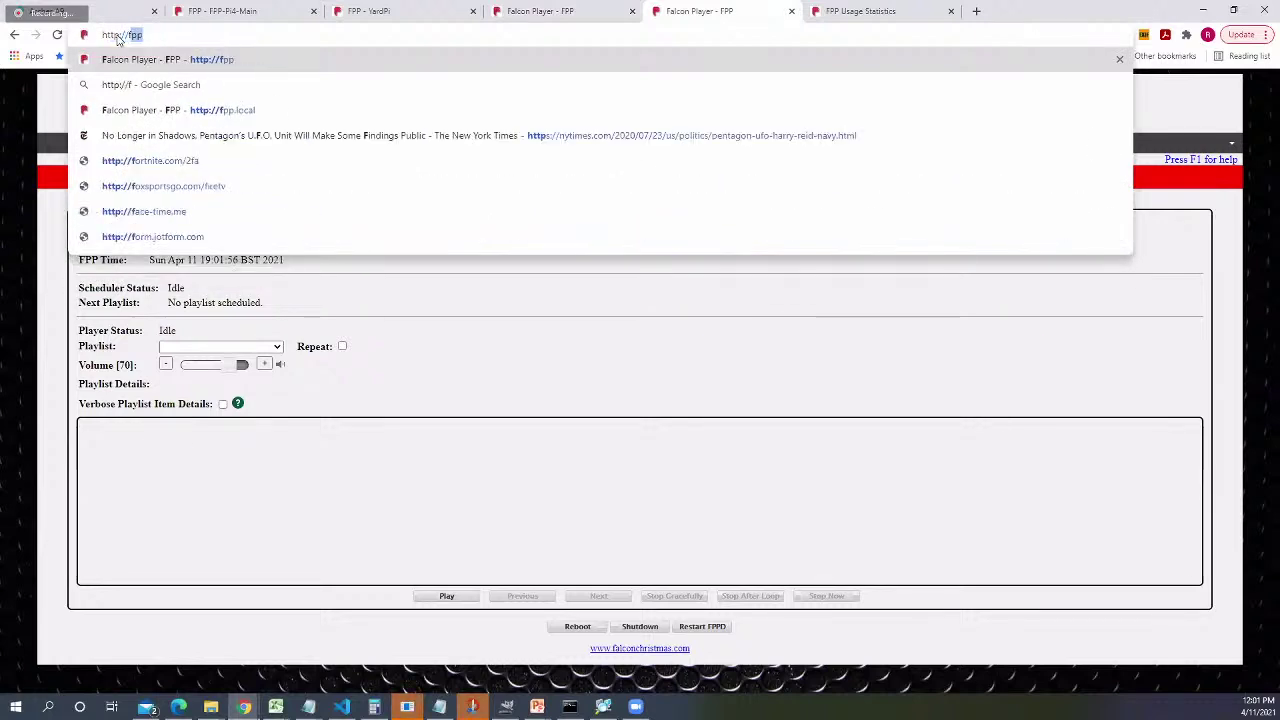
{"action": "type", "text": "local"}
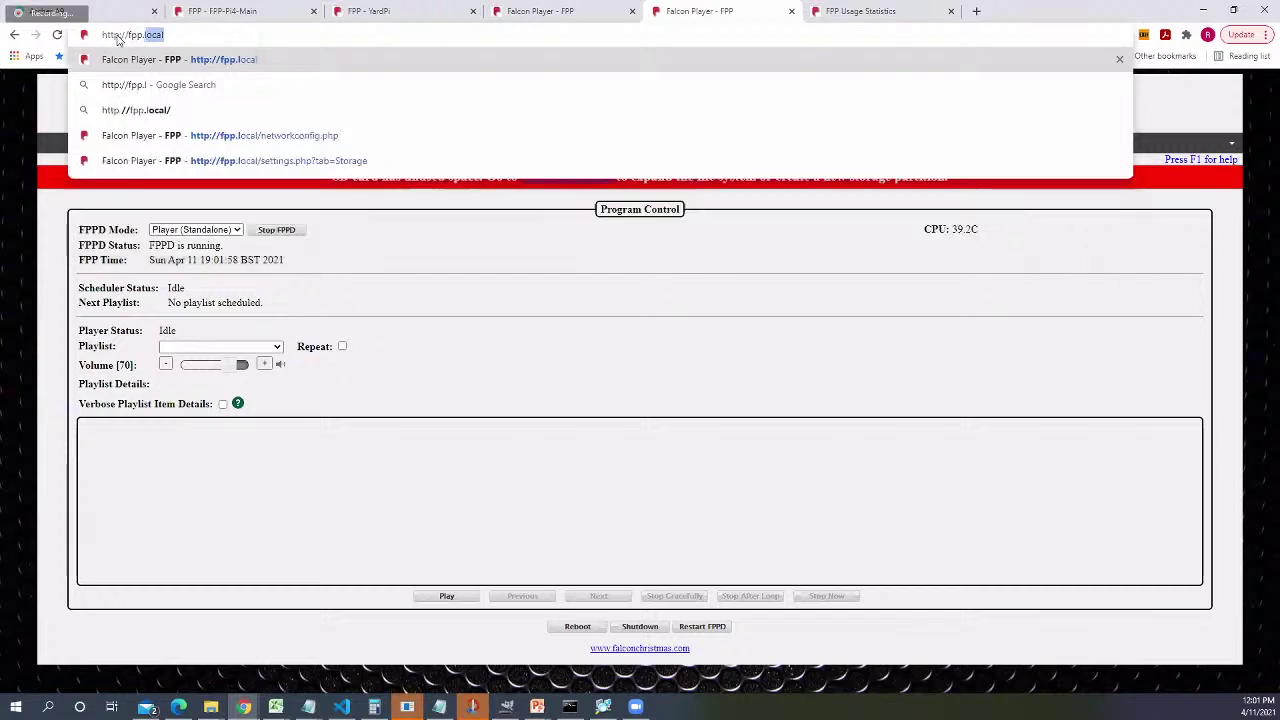
{"action": "type", "text": "/"}
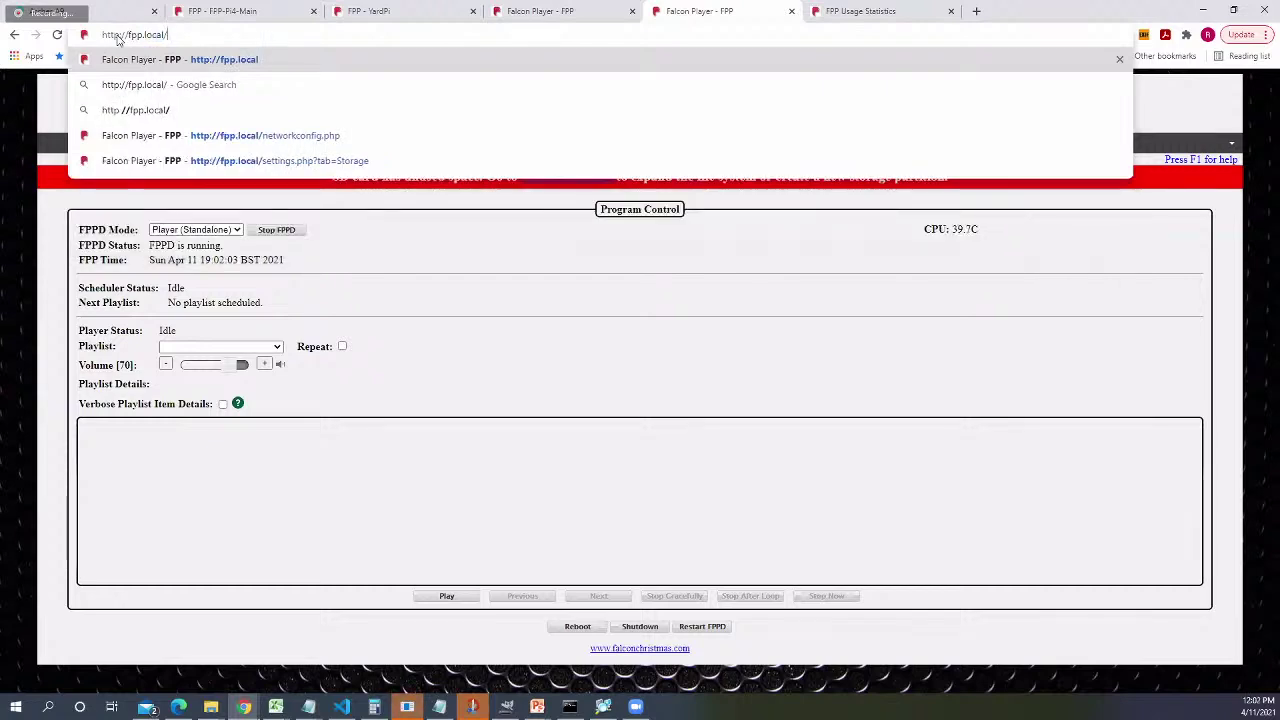
{"action": "left_click", "coordinate": [250, 62]}
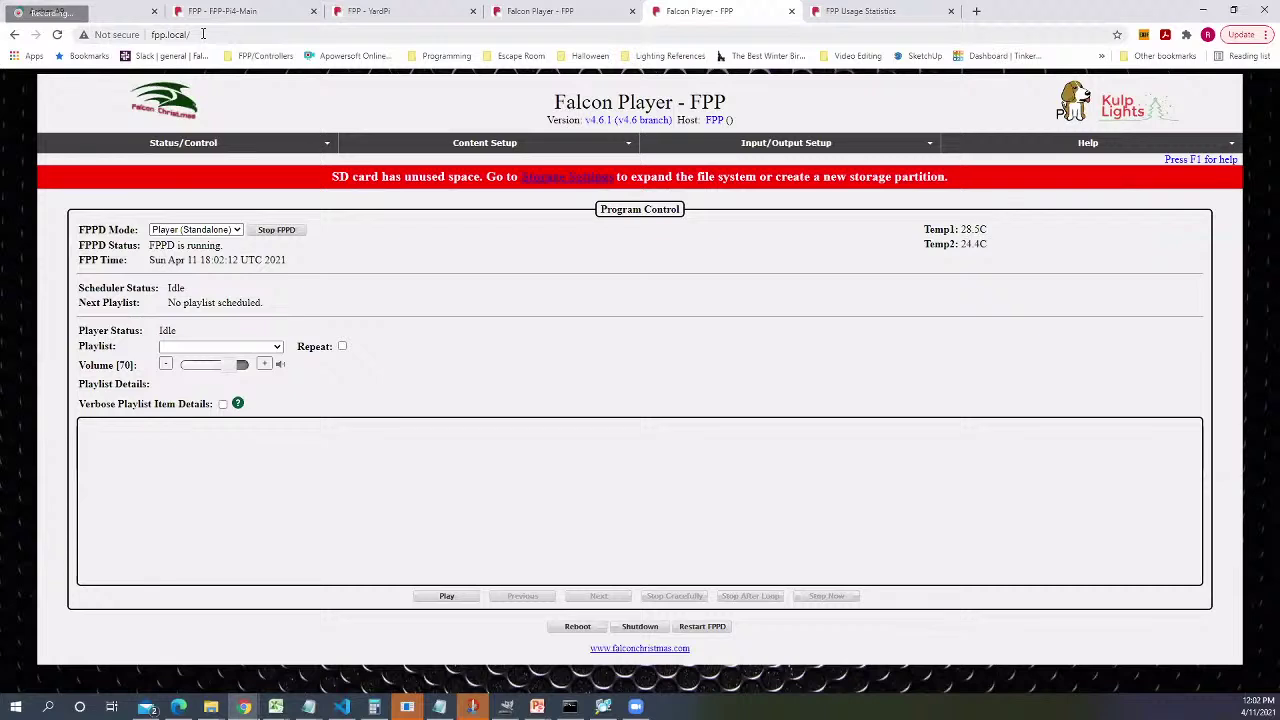
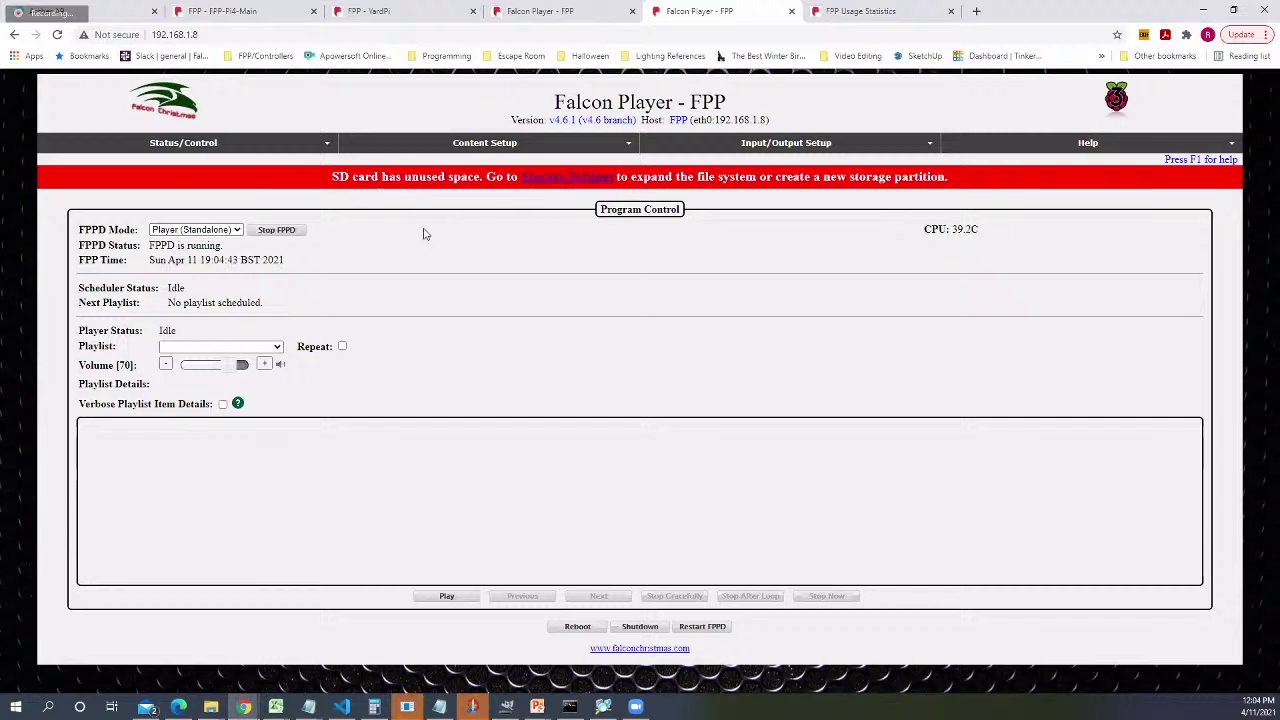
Grow the file system to use the entire SD card of the player at 192.168.1.8, and reboot that player
{"action": "left_click", "coordinate": [565, 186]}
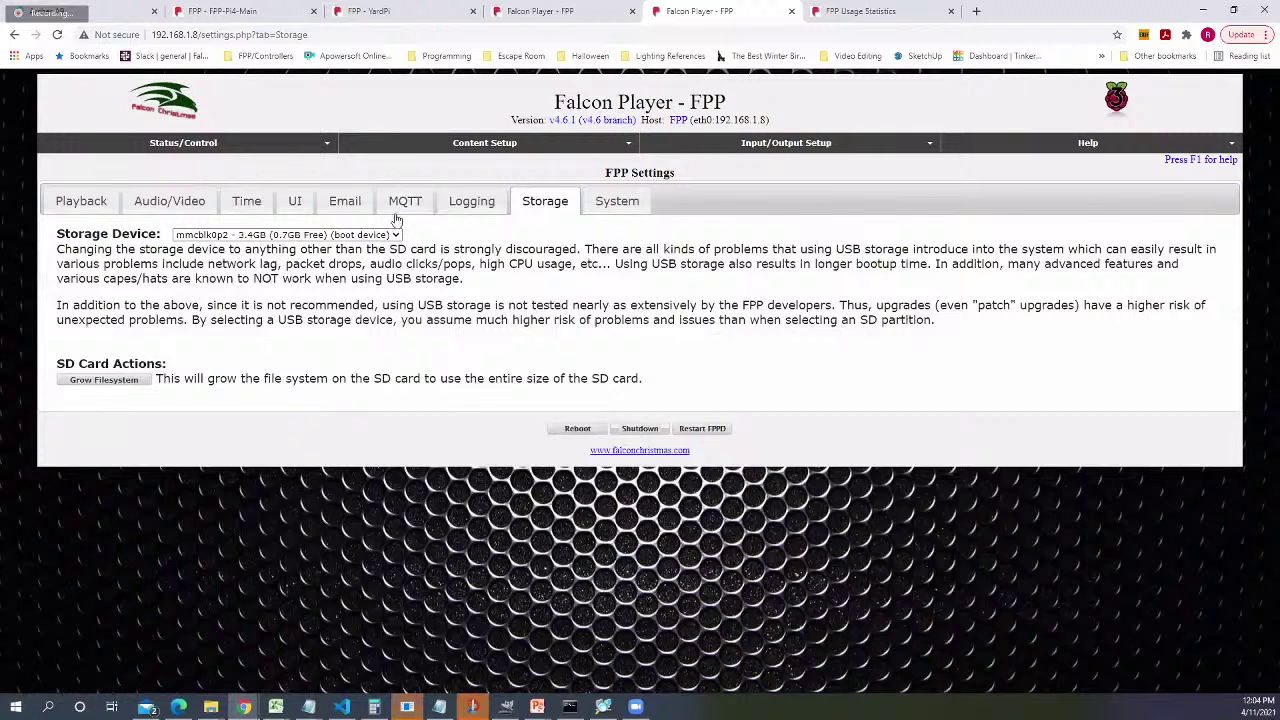
{"action": "left_click", "coordinate": [128, 379]}
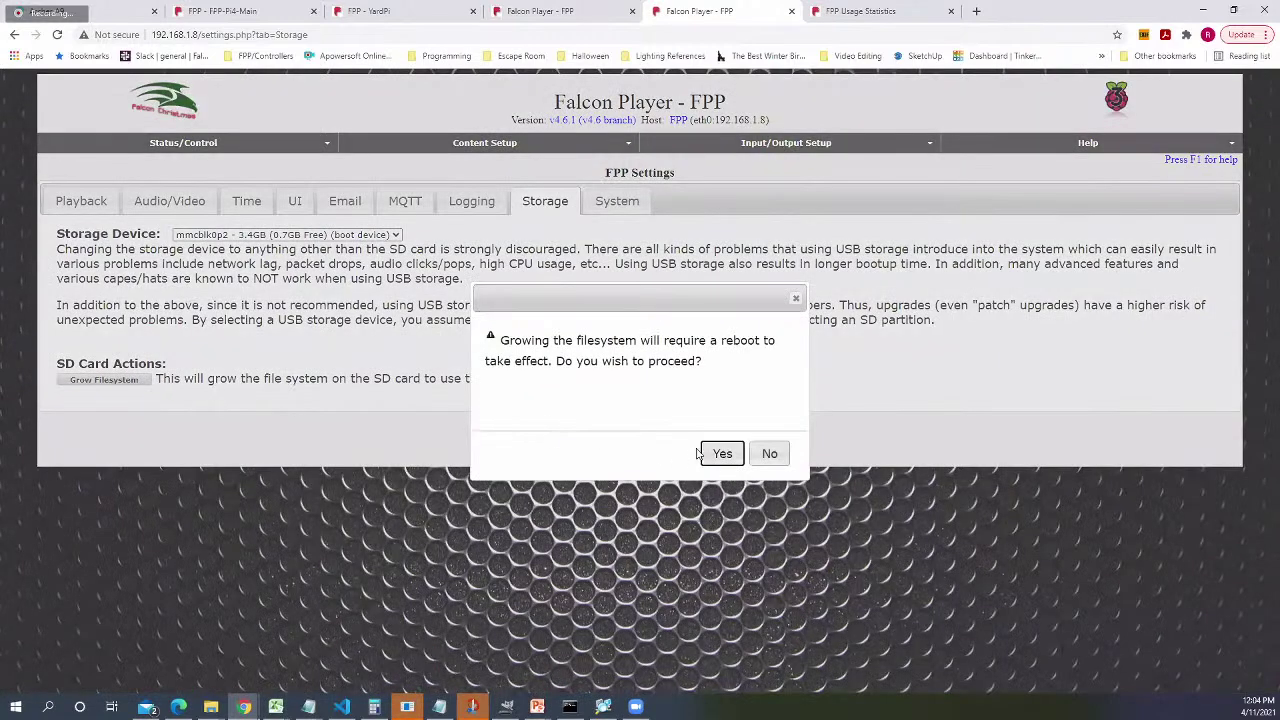
{"action": "left_click", "coordinate": [721, 453]}
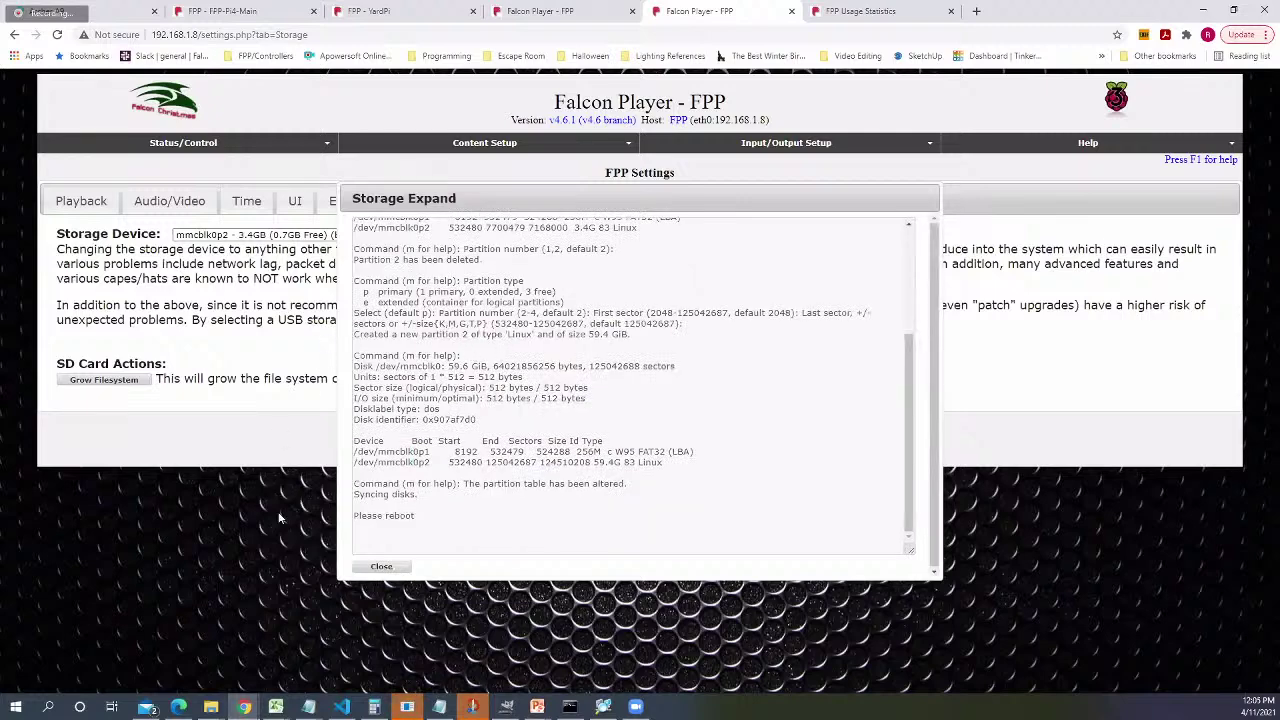
{"action": "left_click", "coordinate": [380, 566]}
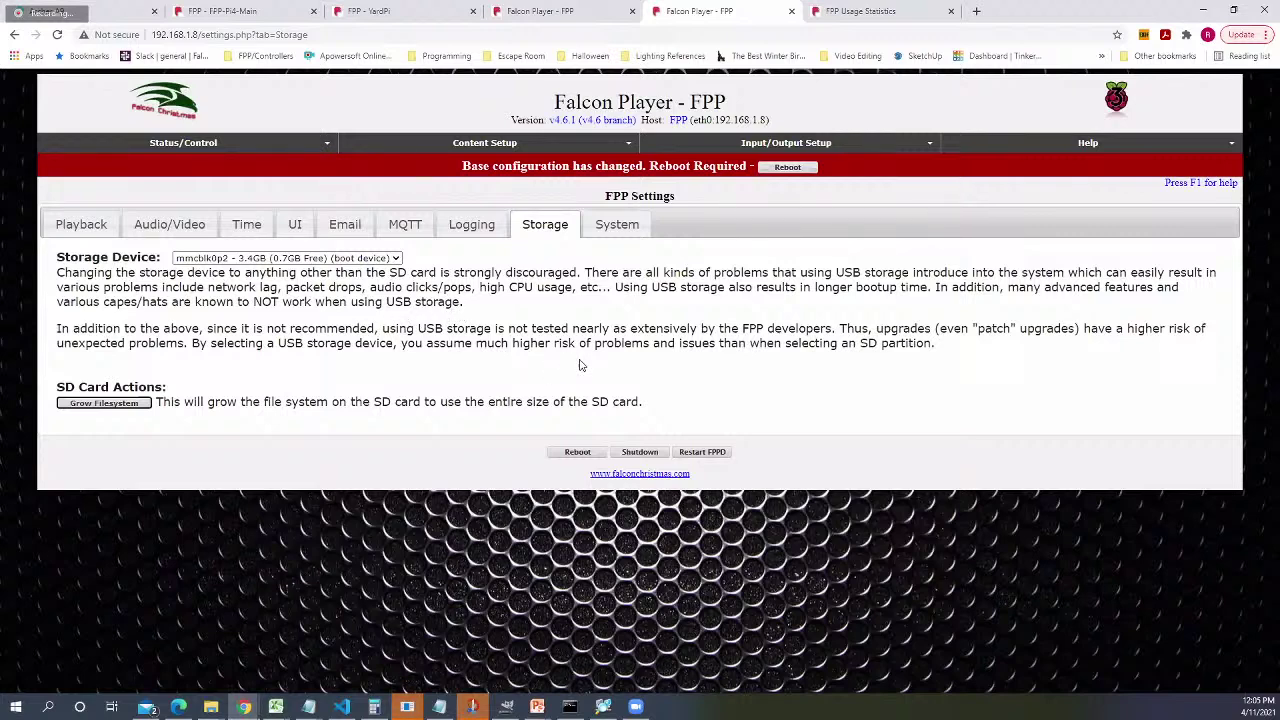
{"action": "left_click", "coordinate": [788, 167]}
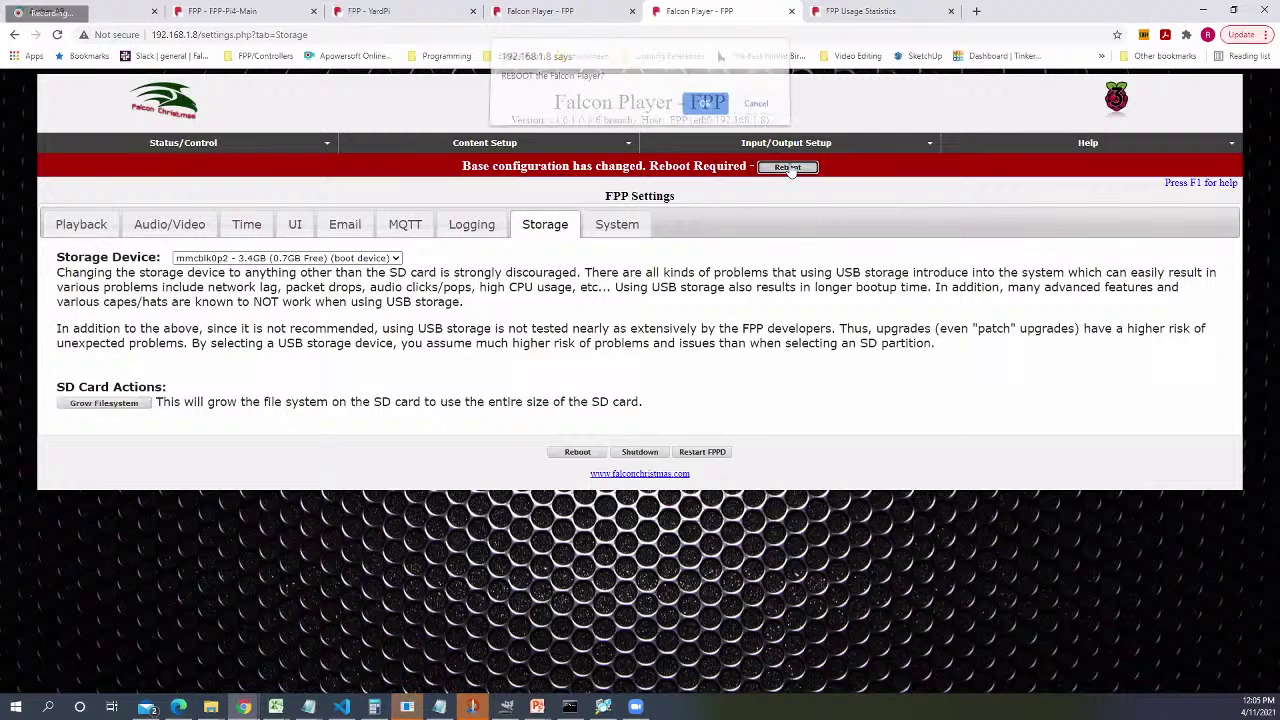
{"action": "left_click", "coordinate": [705, 110]}
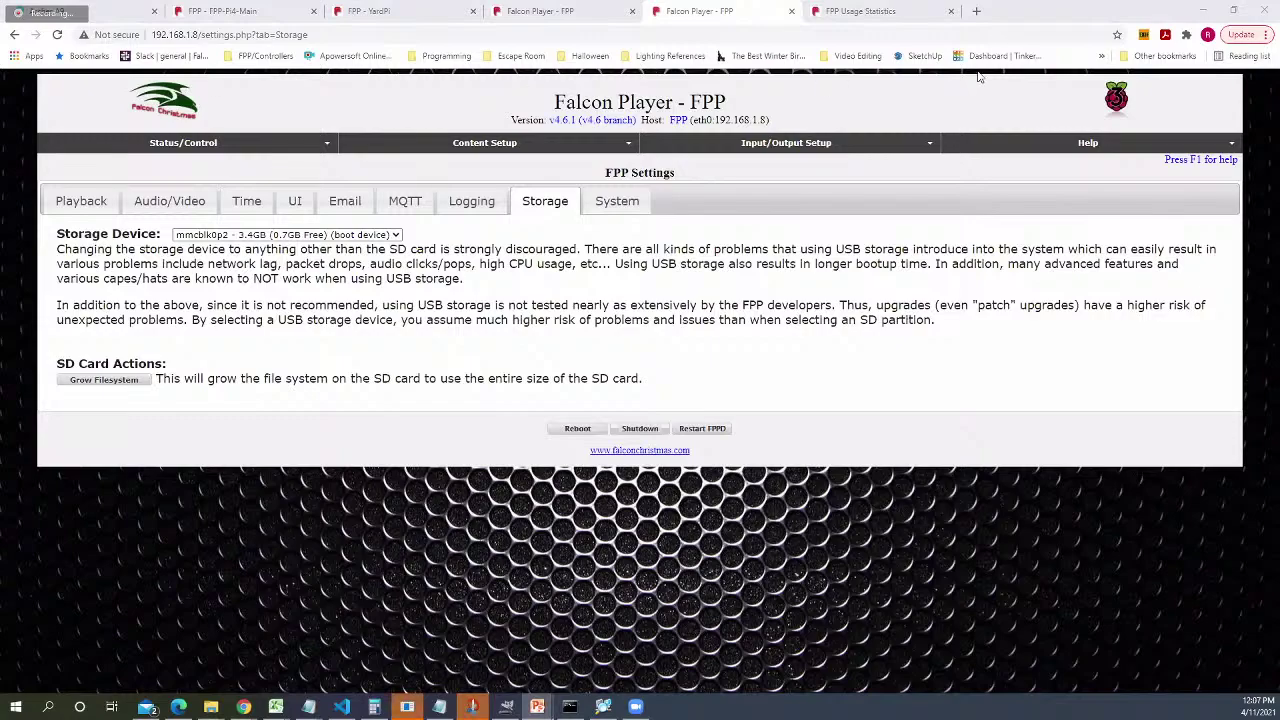
Switch to the presentation and reveal the Interface Settings bullet on the Configure Network slide
{"action": "left_click", "coordinate": [1196, 11]}
{"action": "key", "text": "alt+Tab"}
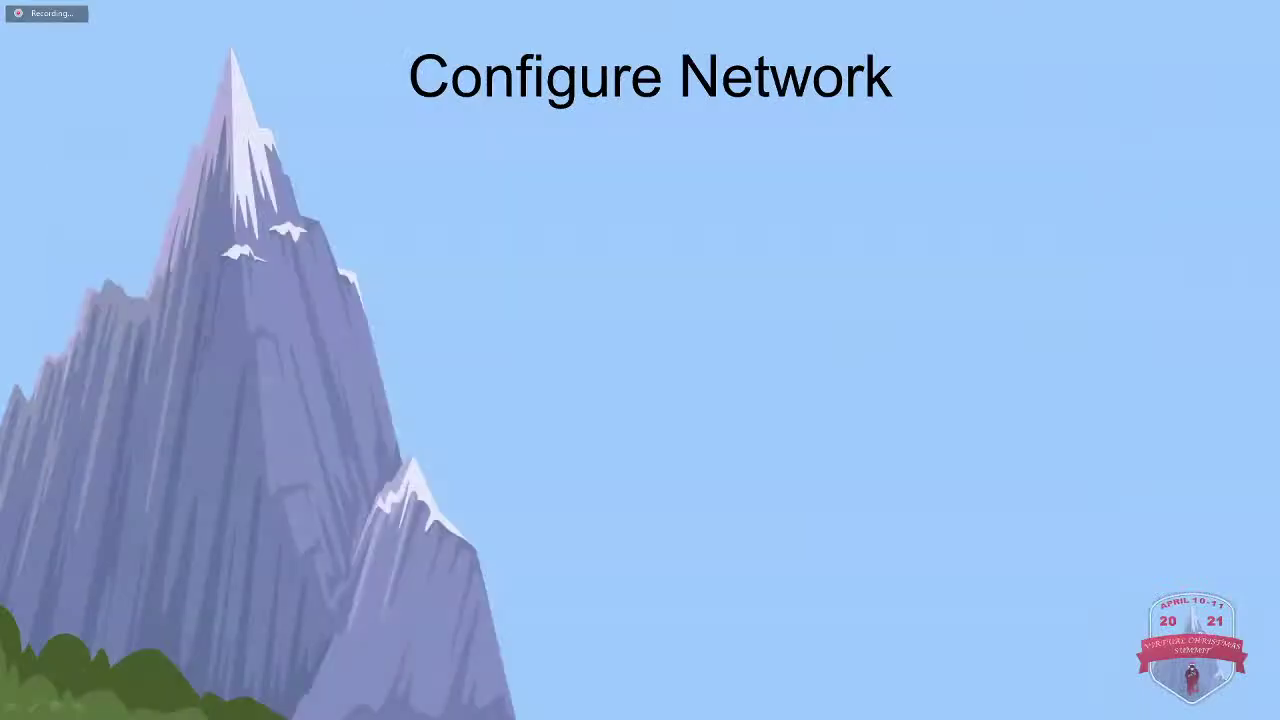
{"action": "key", "text": "Right"}
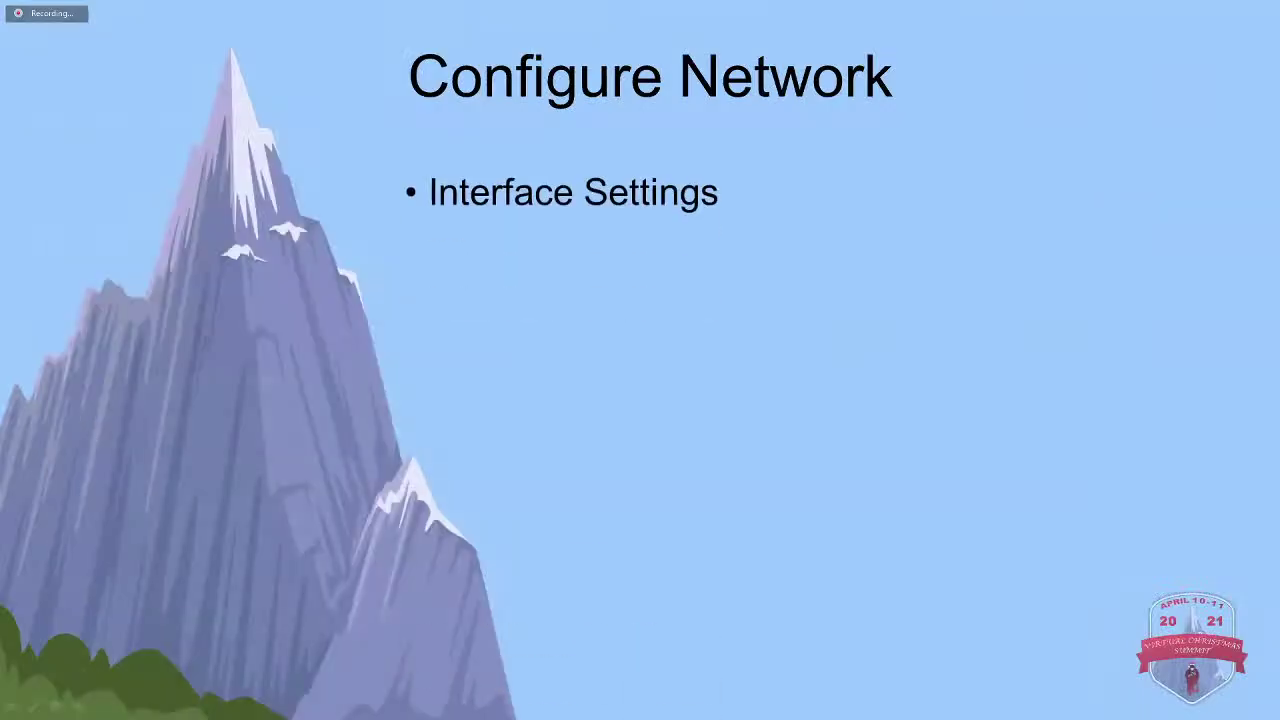
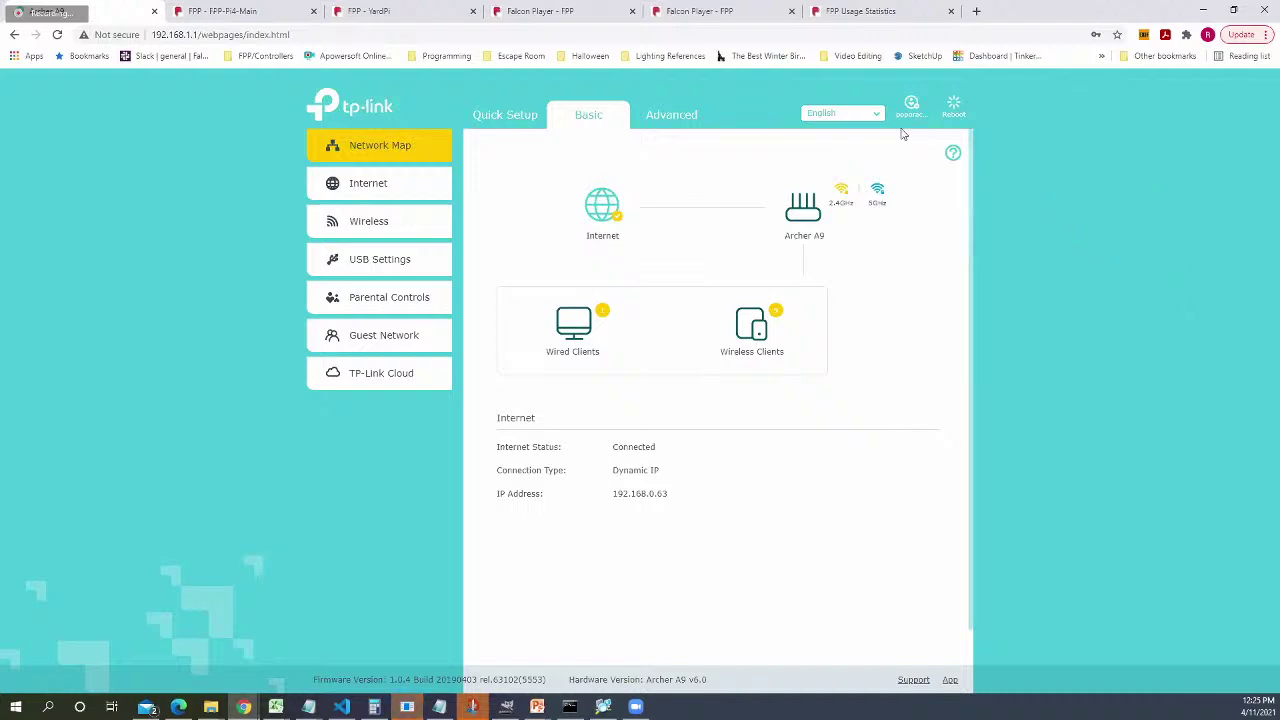
Open the router's advanced routing page from its advanced network settings
{"action": "left_click", "coordinate": [676, 117]}
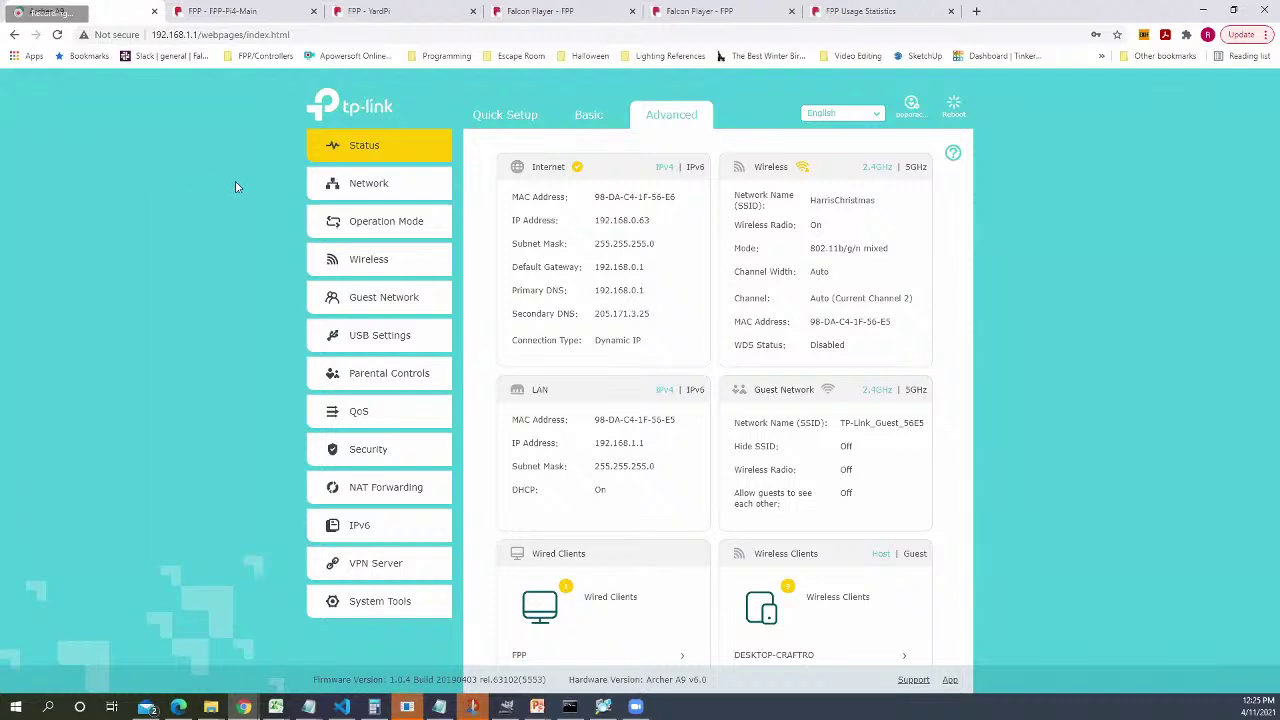
{"action": "left_click", "coordinate": [372, 191]}
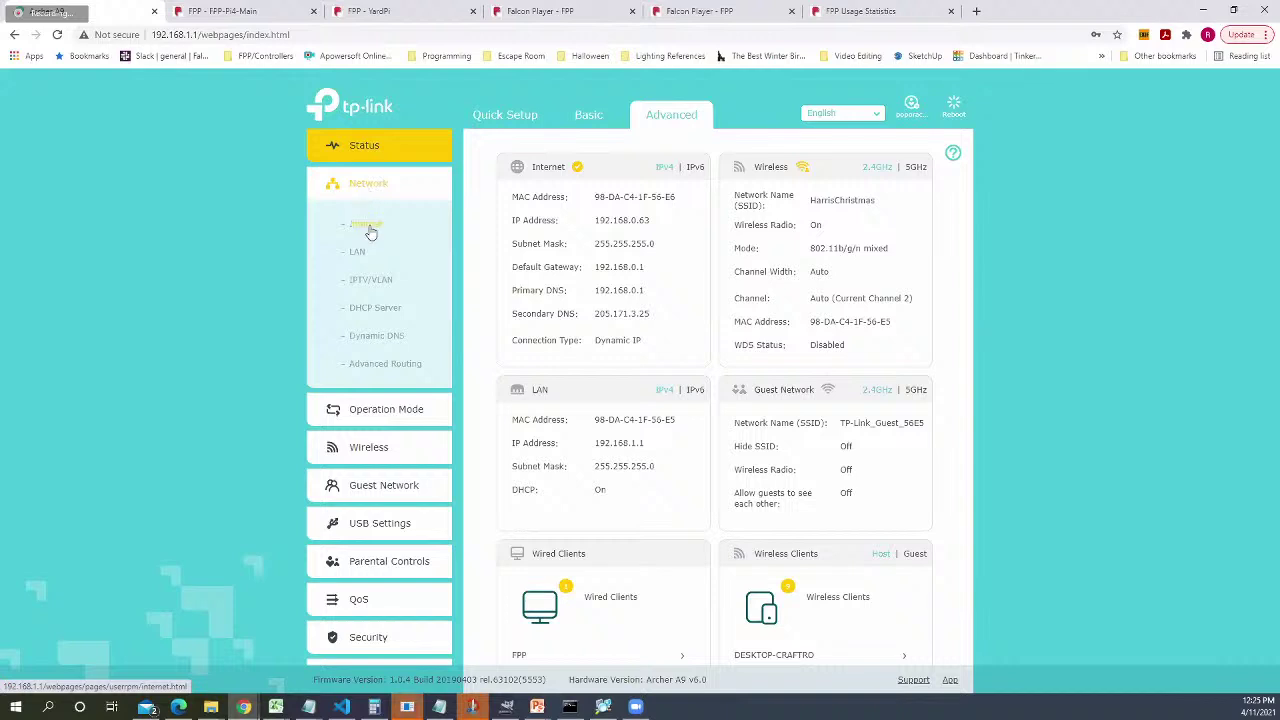
{"action": "left_click", "coordinate": [376, 367]}
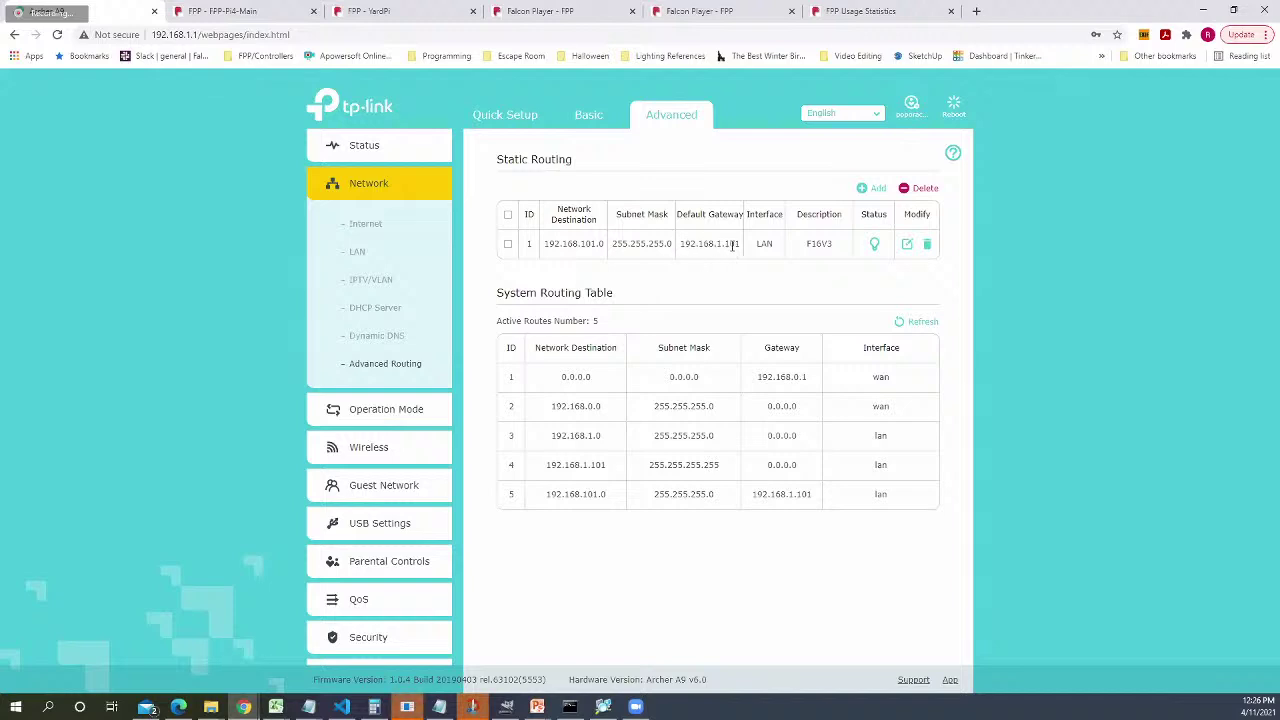
Examine the existing static route's network destination, subnet mask, default gateway and description, and compare them with the router's own address
{"action": "left_click_drag", "start_coordinate": [681, 244], "coordinate": [743, 247]}
{"action": "left_click", "coordinate": [566, 253]}
{"action": "left_click_drag", "start_coordinate": [545, 243], "coordinate": [588, 249]}
{"action": "left_click_drag", "start_coordinate": [601, 243], "coordinate": [597, 244]}
{"action": "left_click_drag", "start_coordinate": [613, 243], "coordinate": [669, 240]}
{"action": "left_click_drag", "start_coordinate": [681, 243], "coordinate": [743, 243]}
{"action": "left_click_drag", "start_coordinate": [155, 35], "coordinate": [198, 35]}
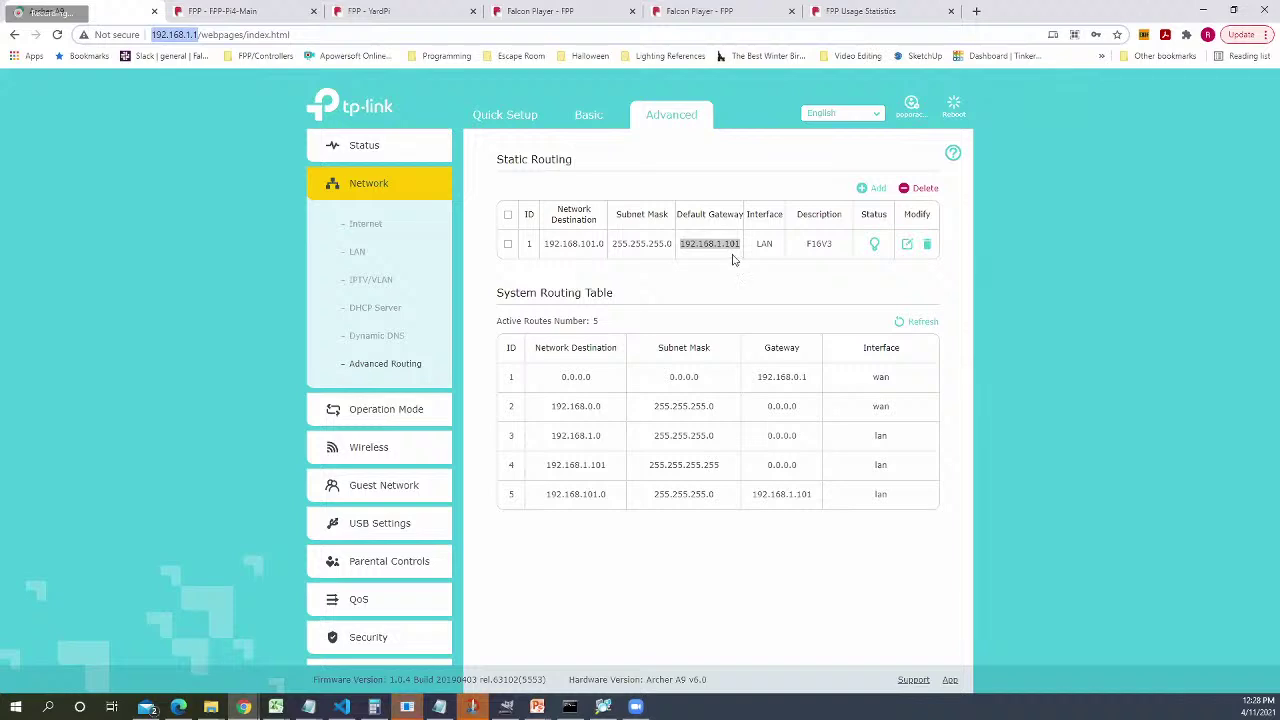
{"action": "left_click_drag", "start_coordinate": [807, 243], "coordinate": [834, 243]}
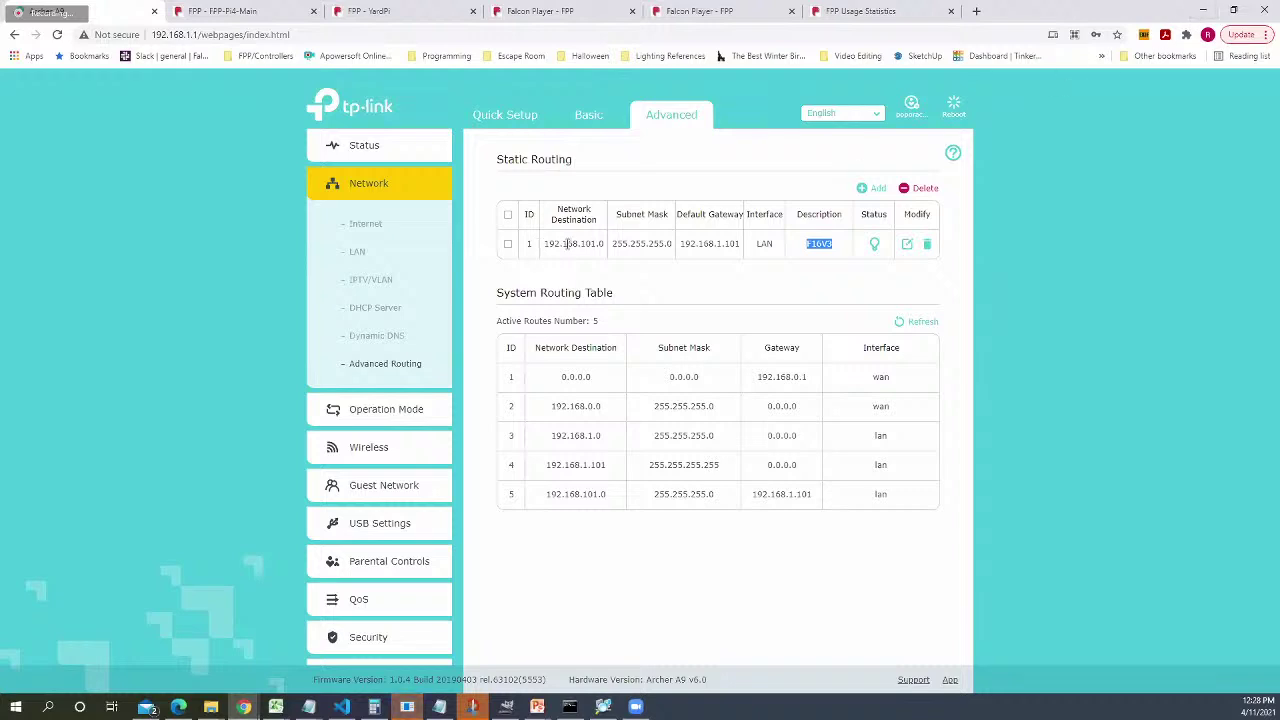
Start a new static route with network destination 192.168.101.0 and subnet mask 255.255.255.0
{"action": "left_click", "coordinate": [866, 189]}
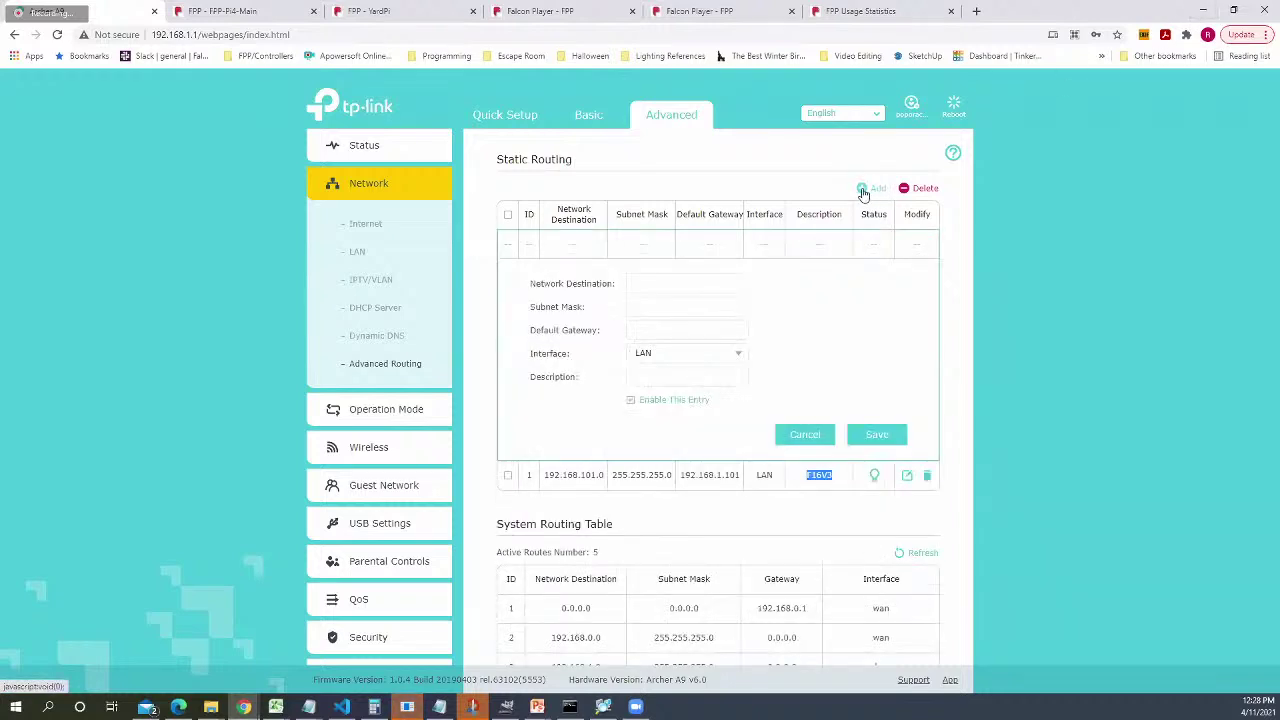
{"action": "left_click", "coordinate": [703, 288]}
{"action": "type", "text": "192.168.101.0"}
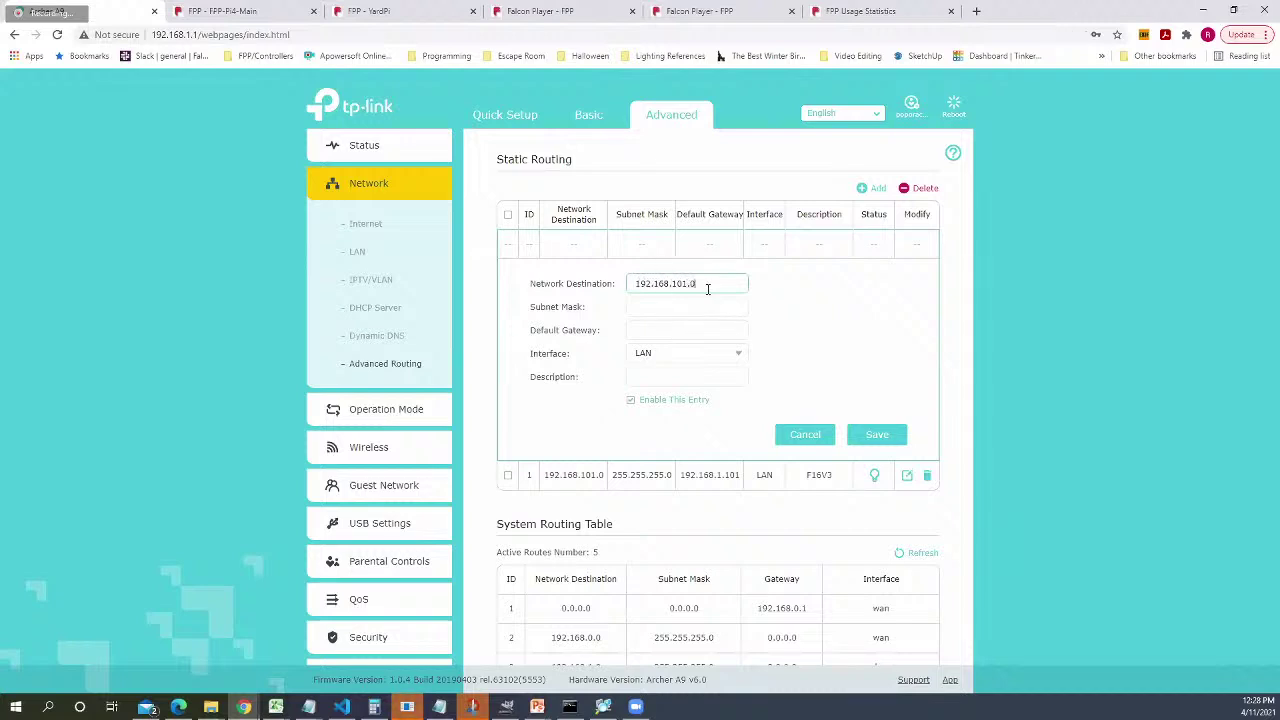
{"action": "left_click", "coordinate": [721, 307]}
{"action": "type", "text": "255.255"}
{"action": "type", "text": ".255.0"}
Set the new static route's default gateway to 192.168.1.101 and its description to FPP
{"action": "left_click", "coordinate": [645, 325]}
{"action": "type", "text": "192.168"}
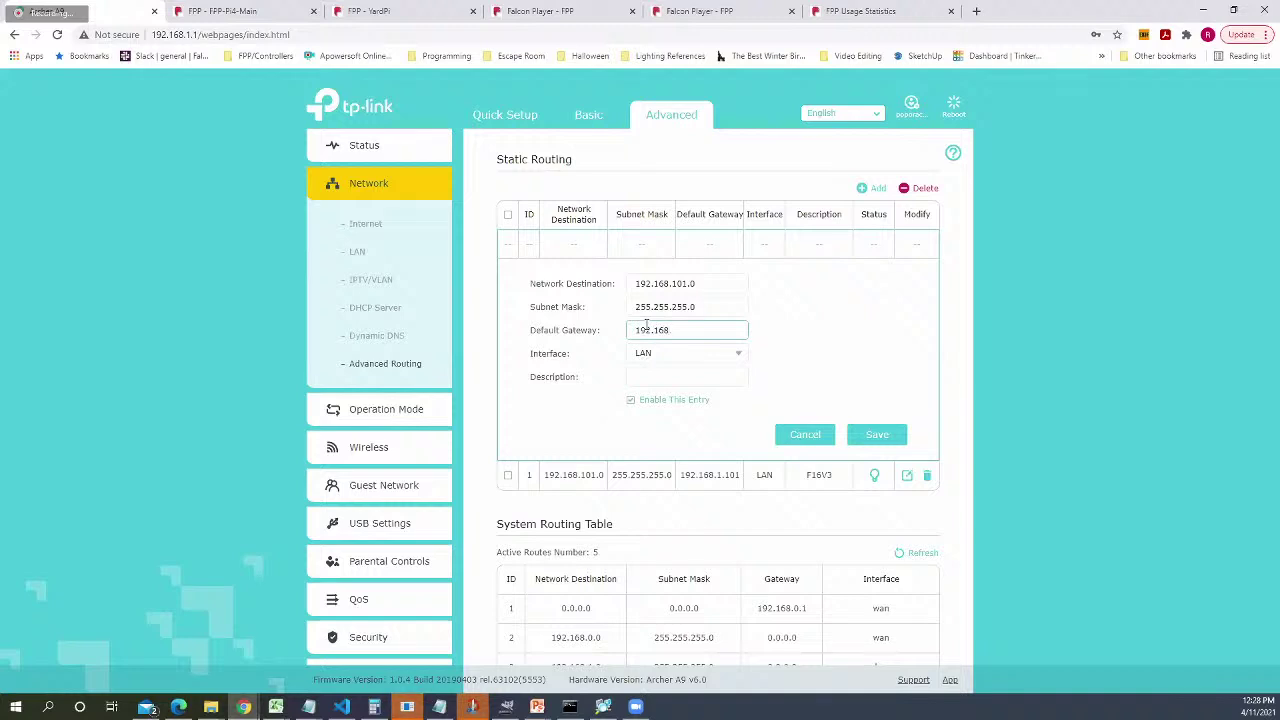
{"action": "type", "text": ".1.101"}
{"action": "left_click_drag", "start_coordinate": [673, 283], "coordinate": [685, 284]}
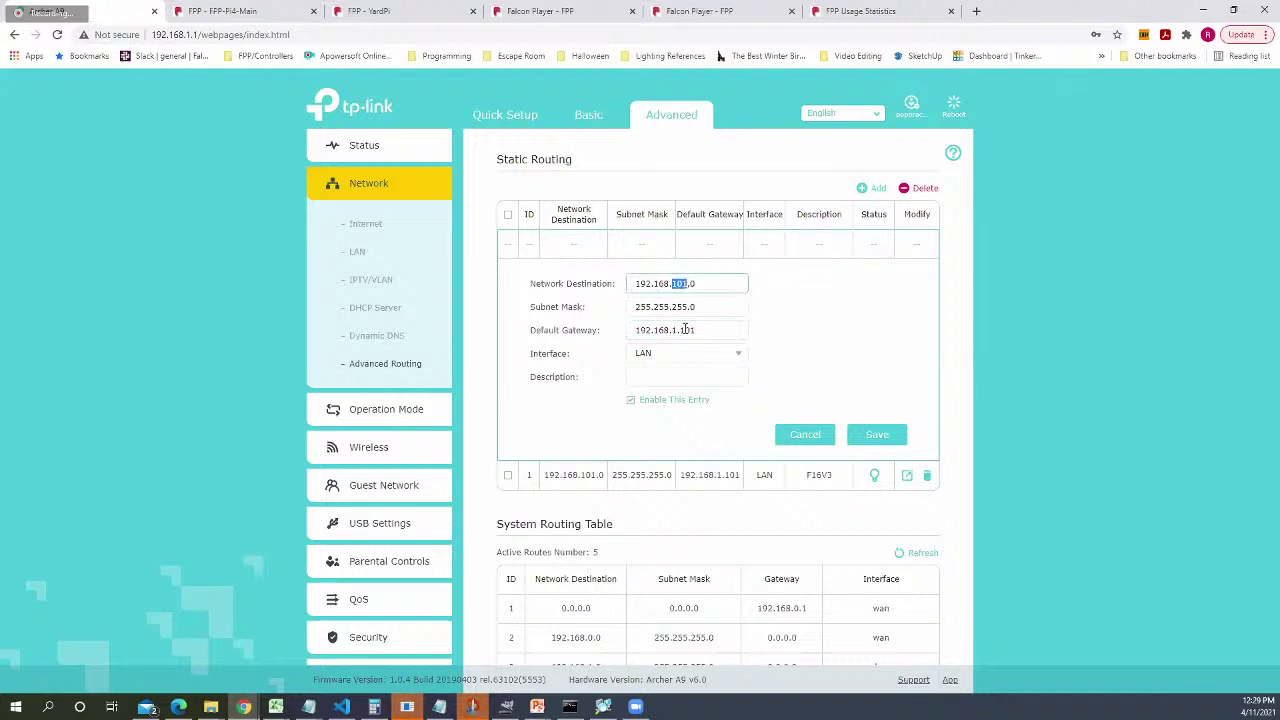
{"action": "left_click_drag", "start_coordinate": [681, 330], "coordinate": [697, 330]}
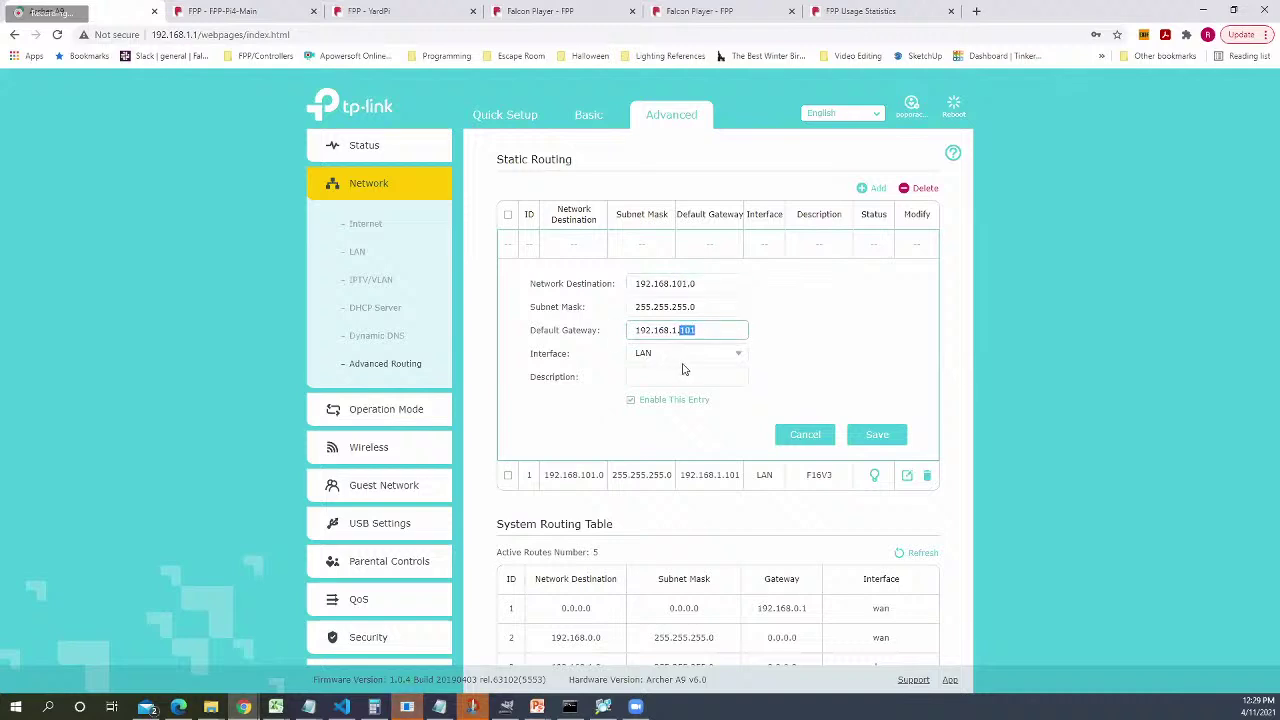
{"action": "left_click", "coordinate": [647, 378]}
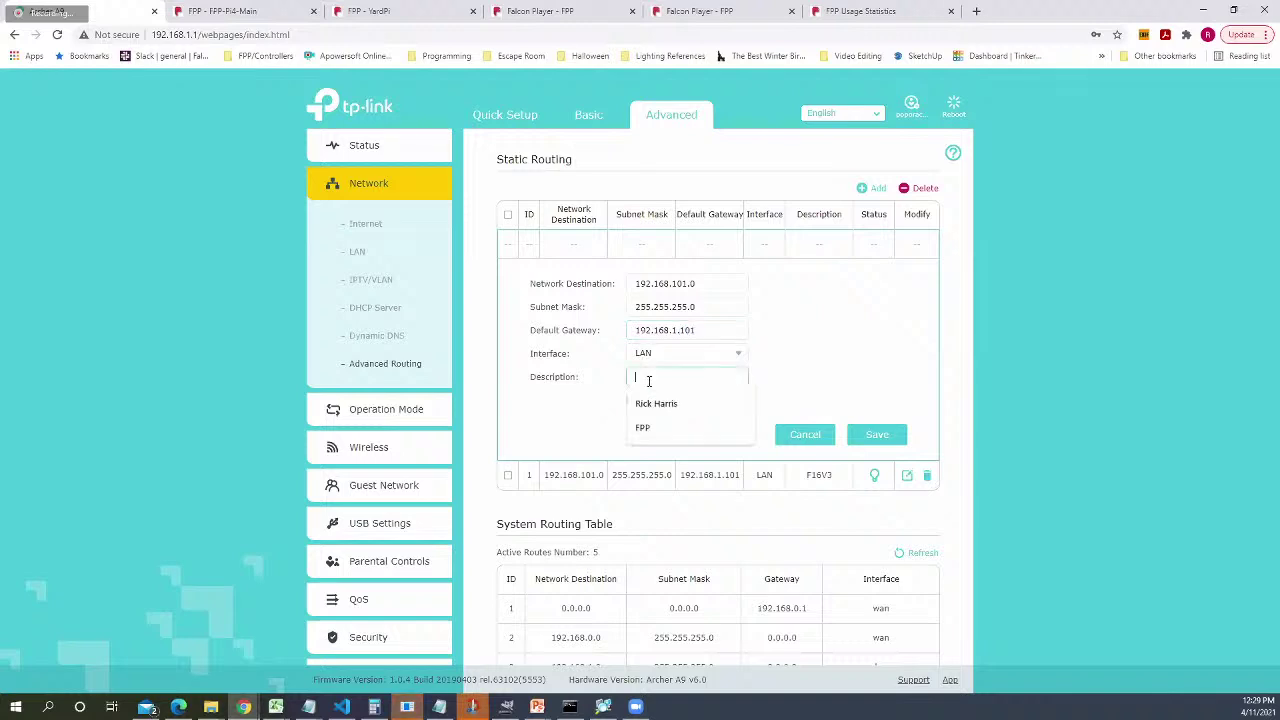
{"action": "left_click", "coordinate": [645, 427]}
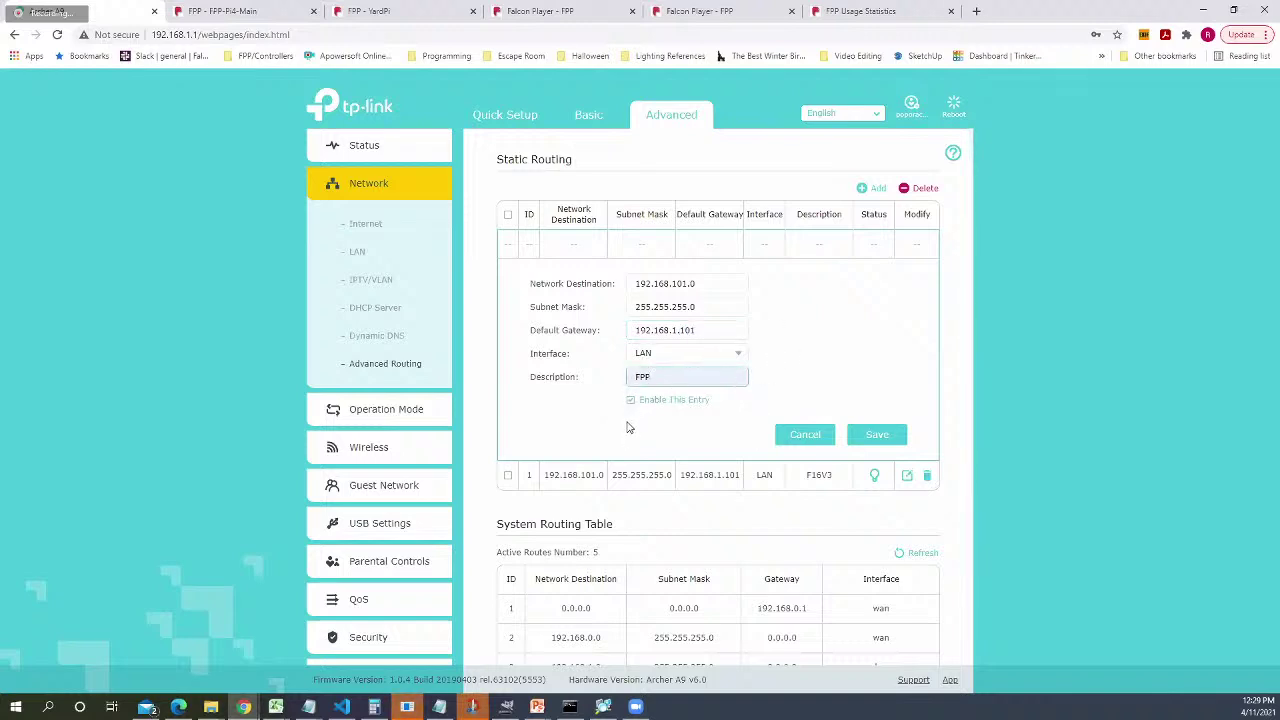
Open the router's DHCP server settings and examine the start and end addresses of its IP address pool
{"action": "left_click", "coordinate": [676, 187]}
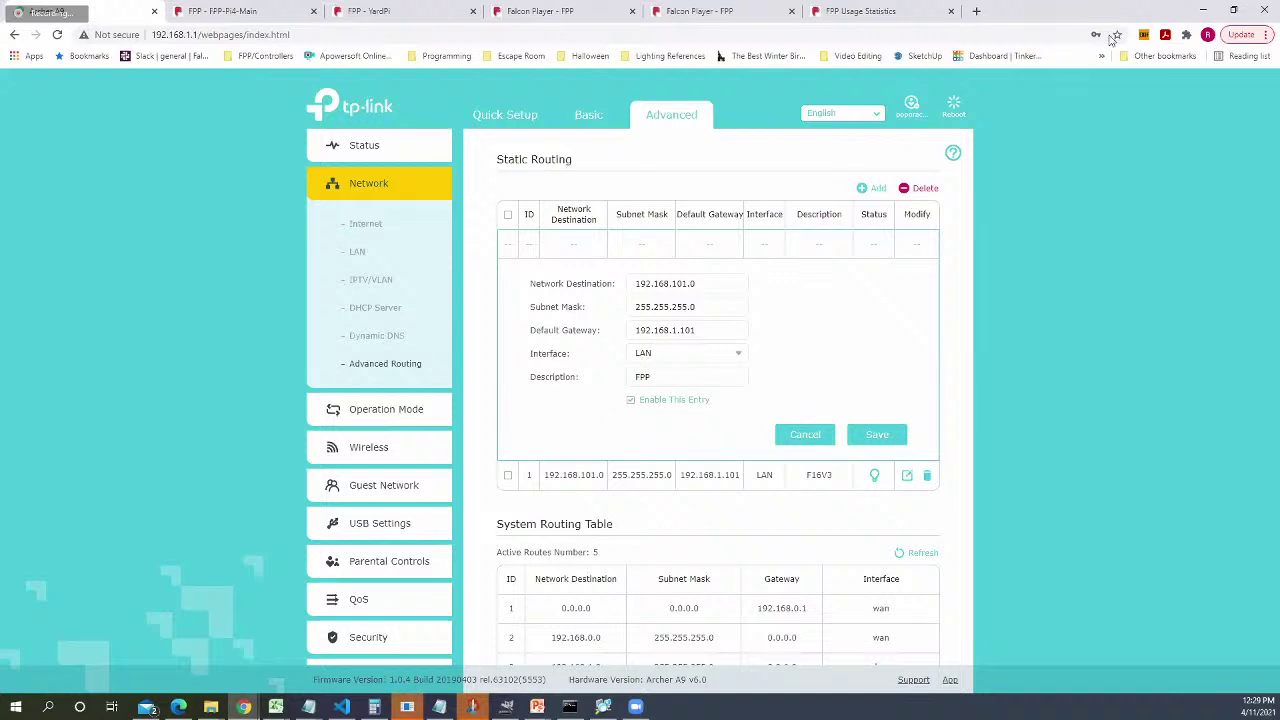
{"action": "left_click", "coordinate": [372, 308]}
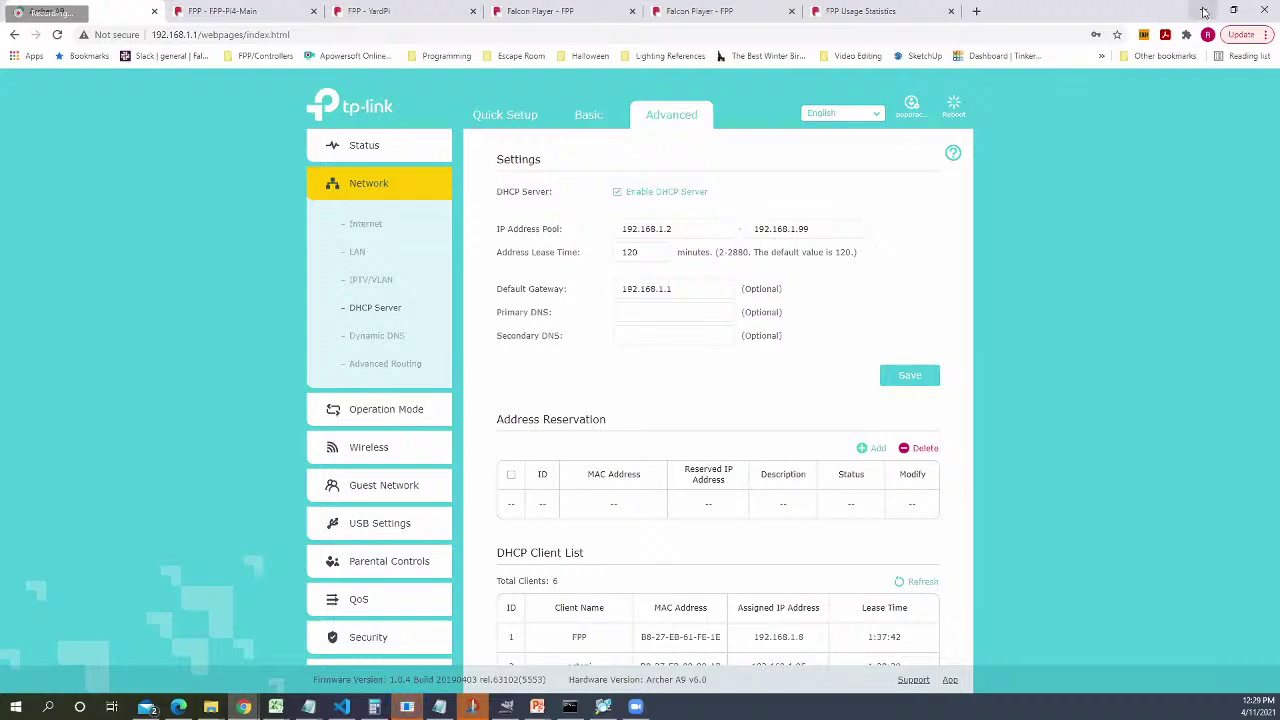
{"action": "left_click", "coordinate": [1205, 12]}
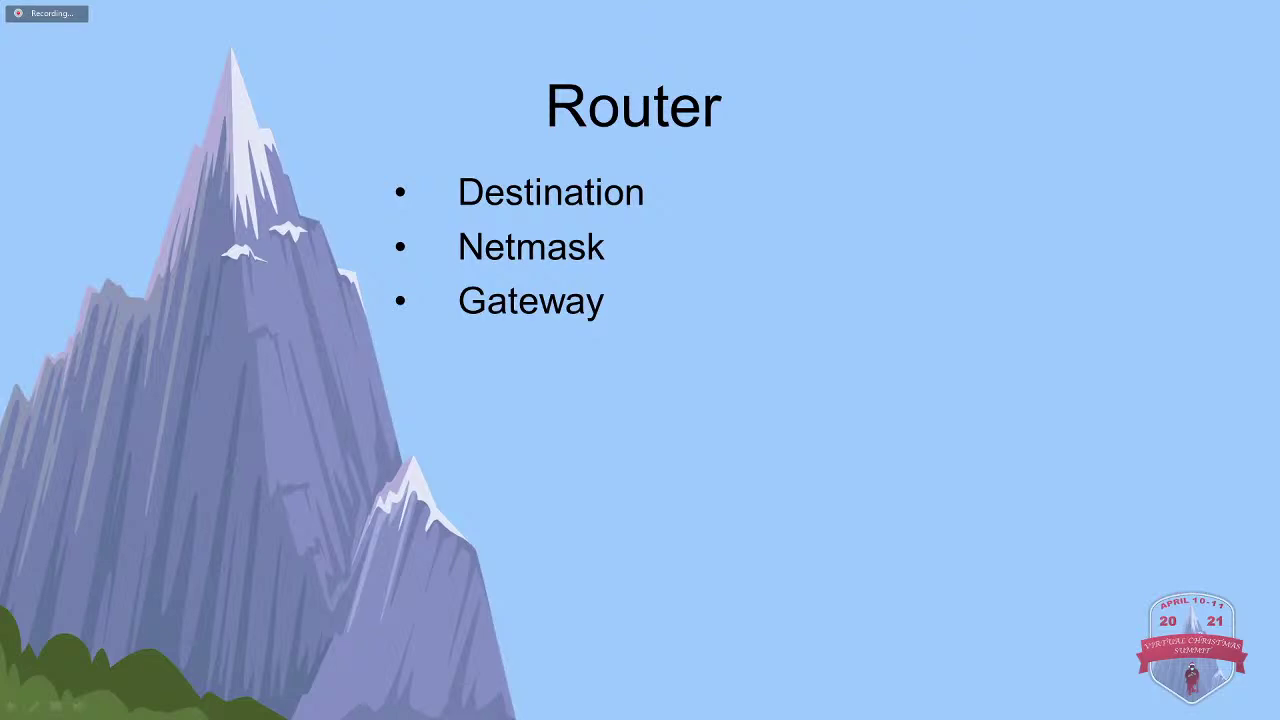
{"action": "key", "text": "alt+Tab"}
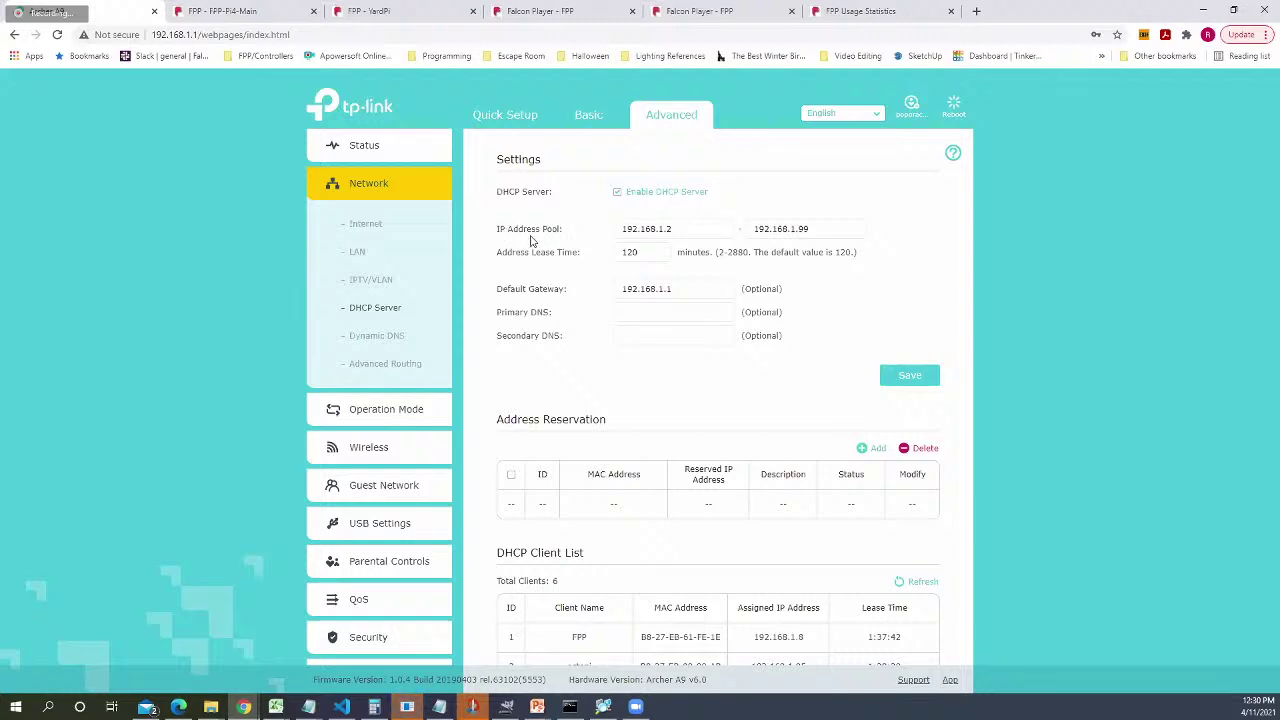
{"action": "left_click_drag", "start_coordinate": [668, 228], "coordinate": [672, 228]}
{"action": "double_click", "coordinate": [801, 228]}
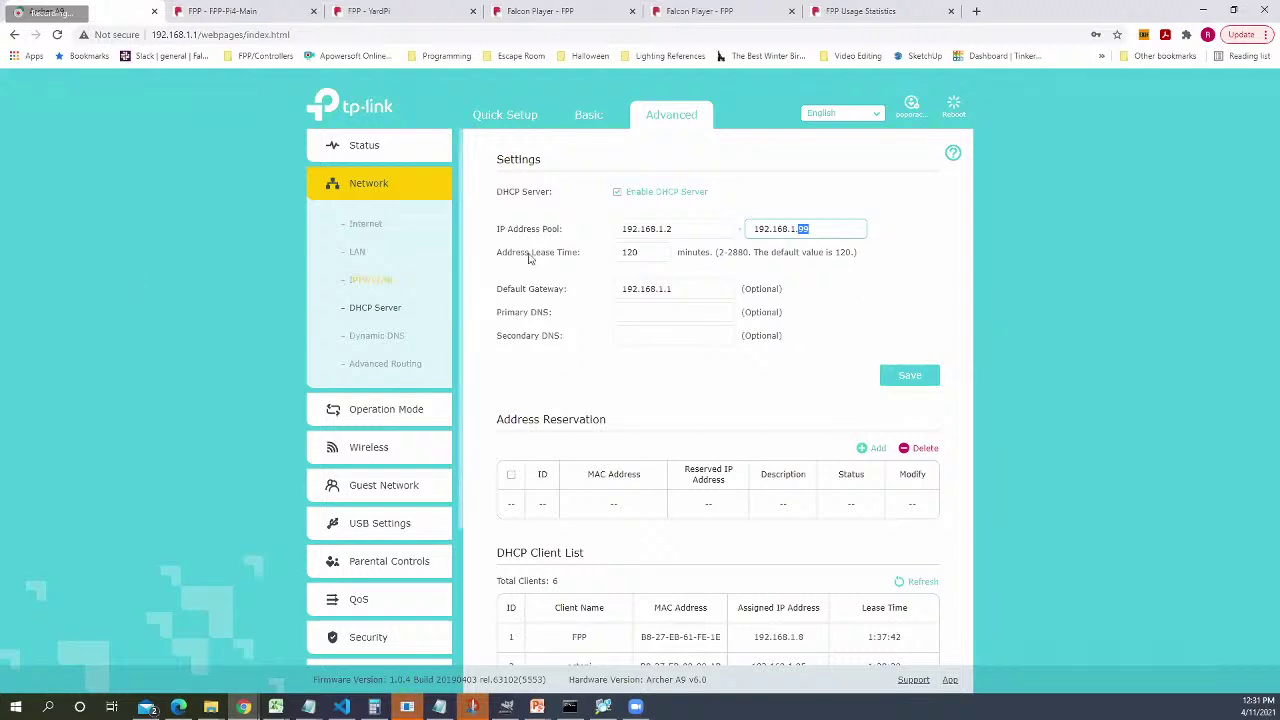
{"action": "key", "text": "alt+Tab"}
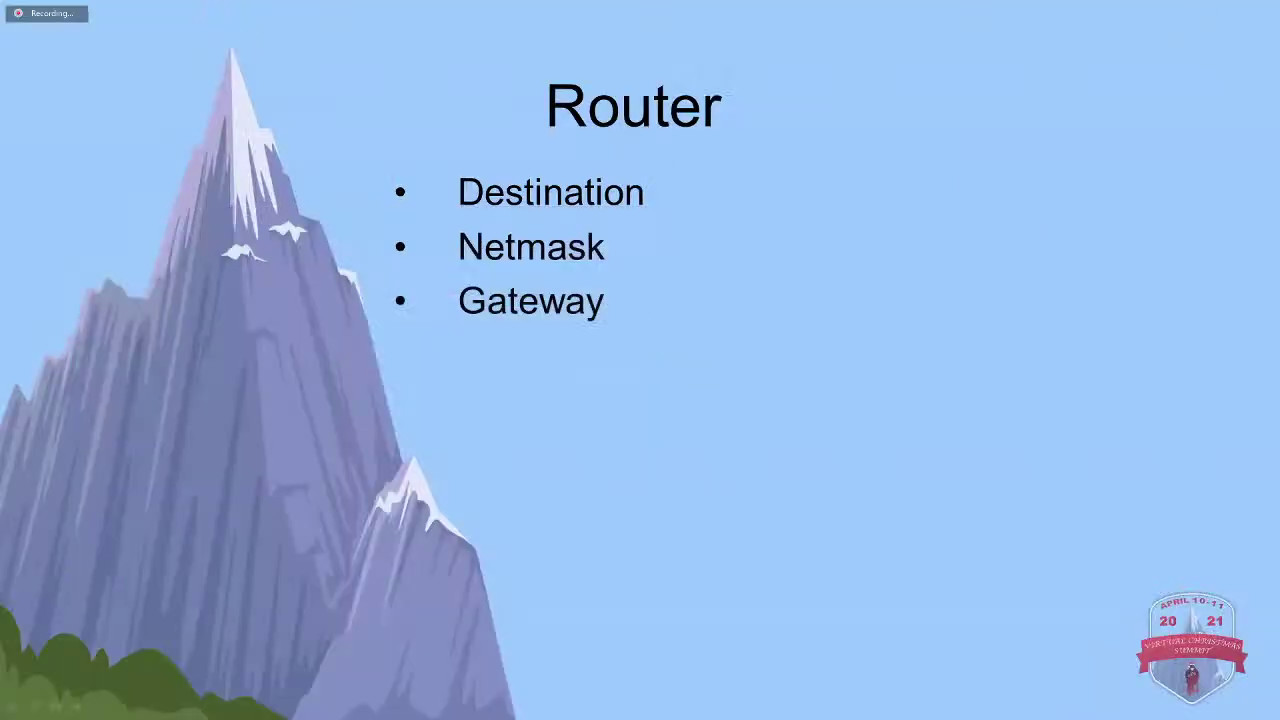
{"action": "key", "text": "Right"}
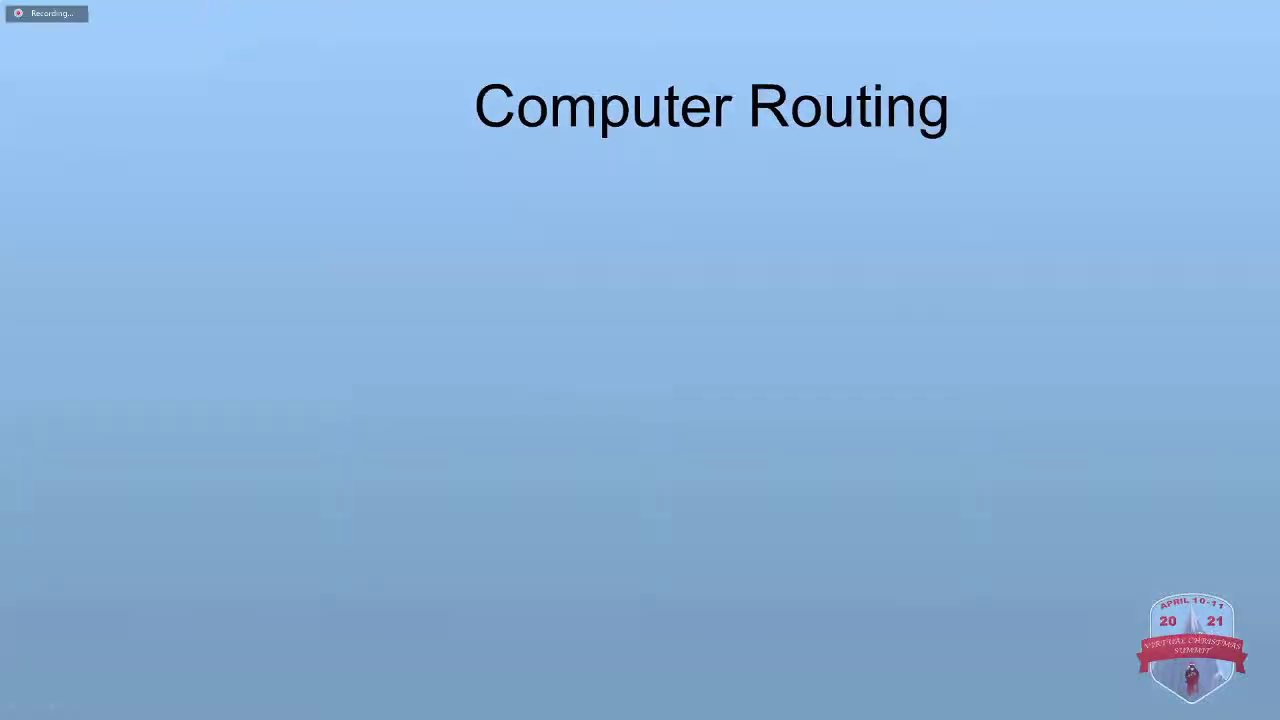
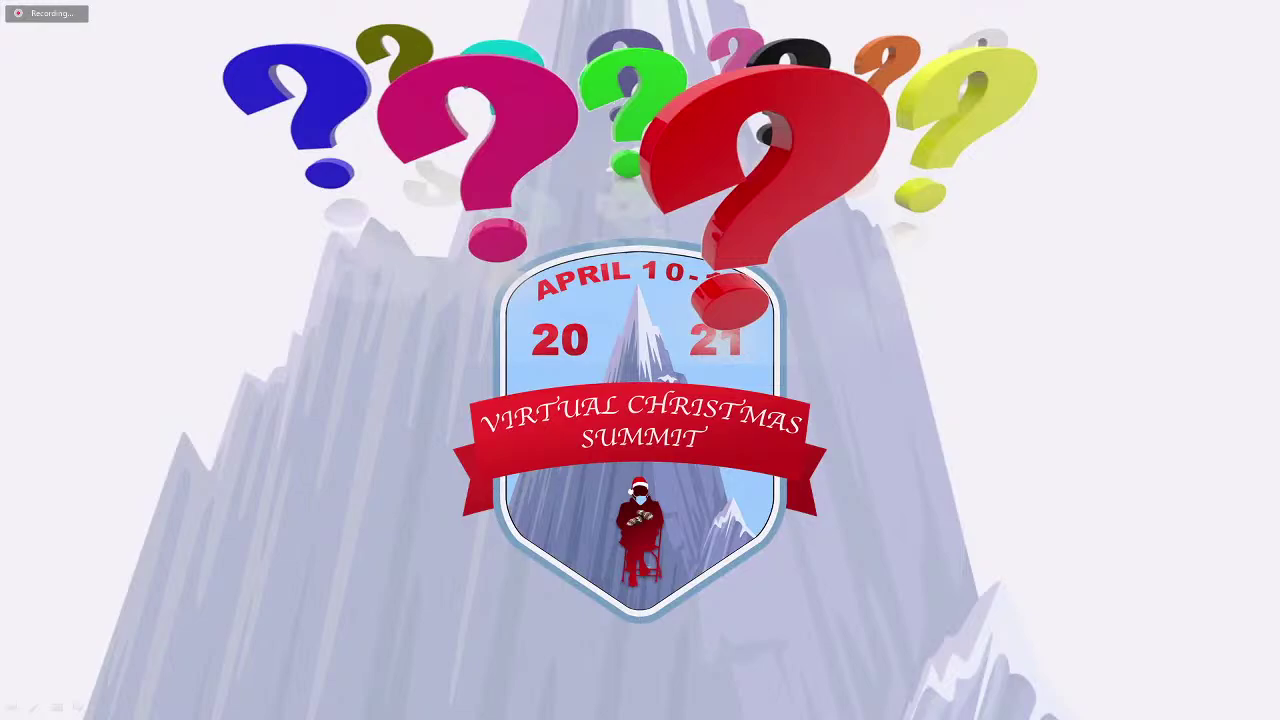
{"action": "key", "text": "Right"}
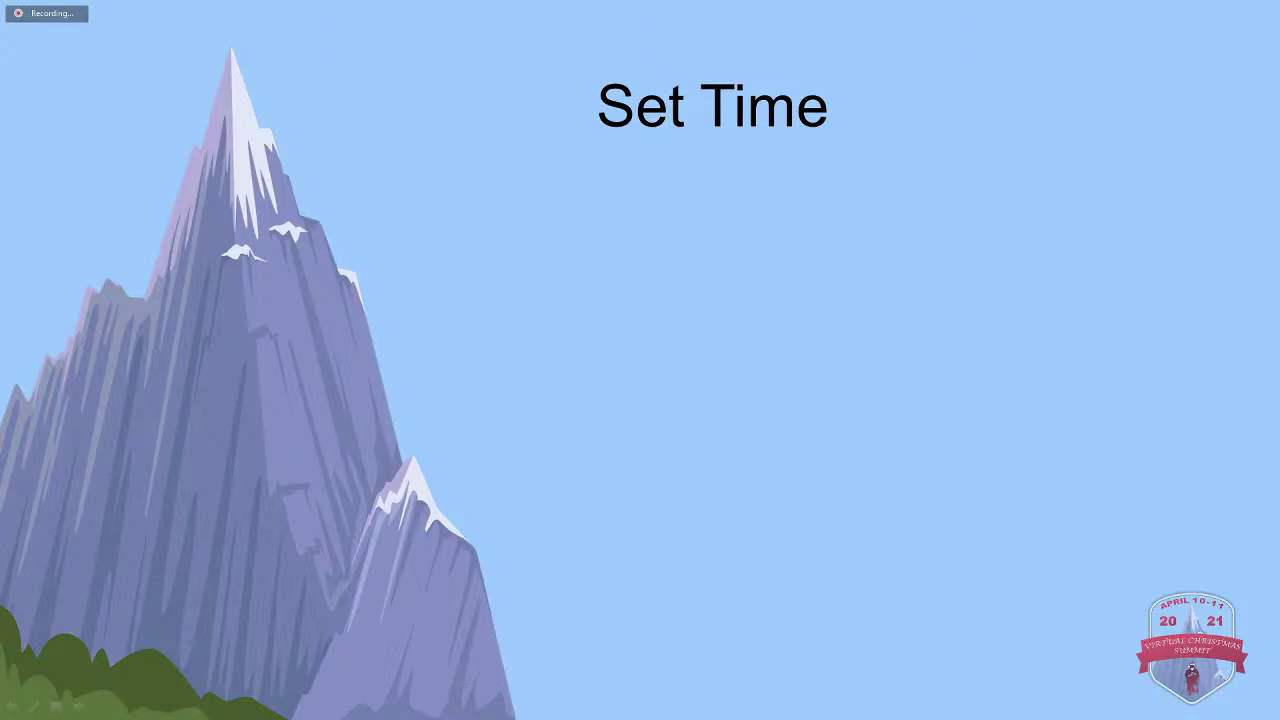
Open the time settings of the Falcon Player at 192.168.1.8, check the real time clock options and keep None selected
{"action": "key", "text": "alt+Tab"}
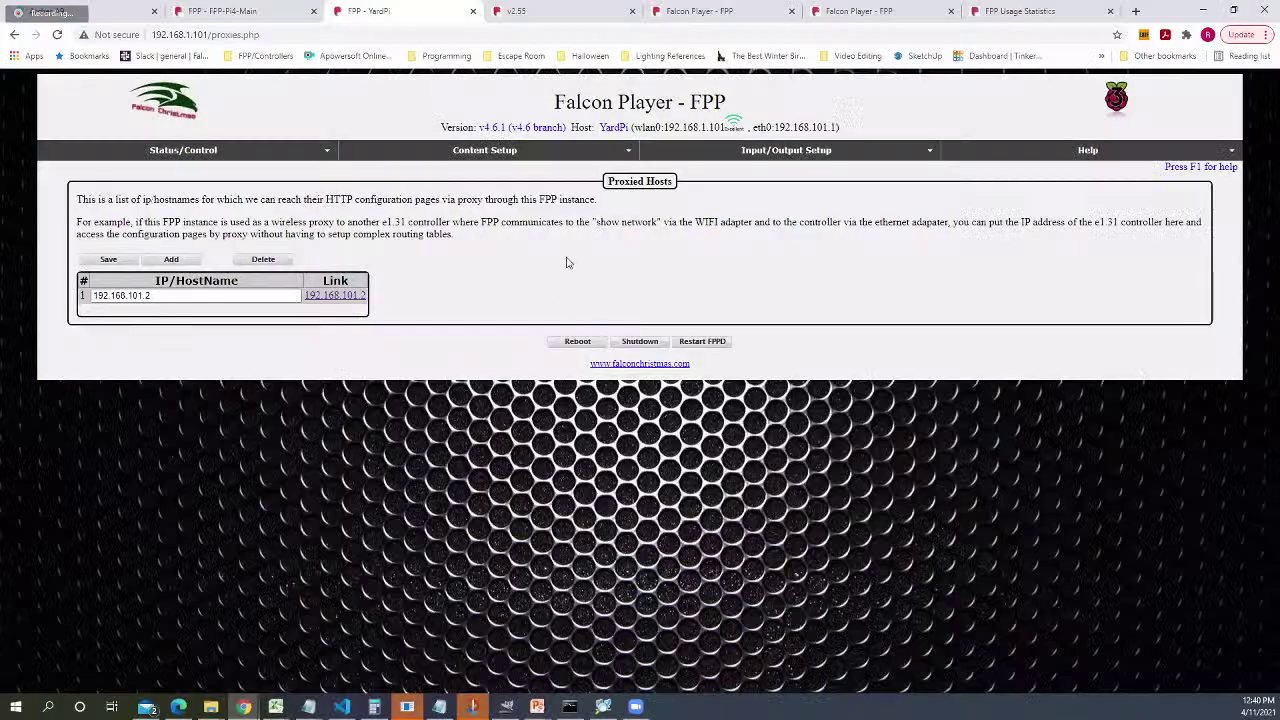
{"action": "left_click", "coordinate": [866, 13]}
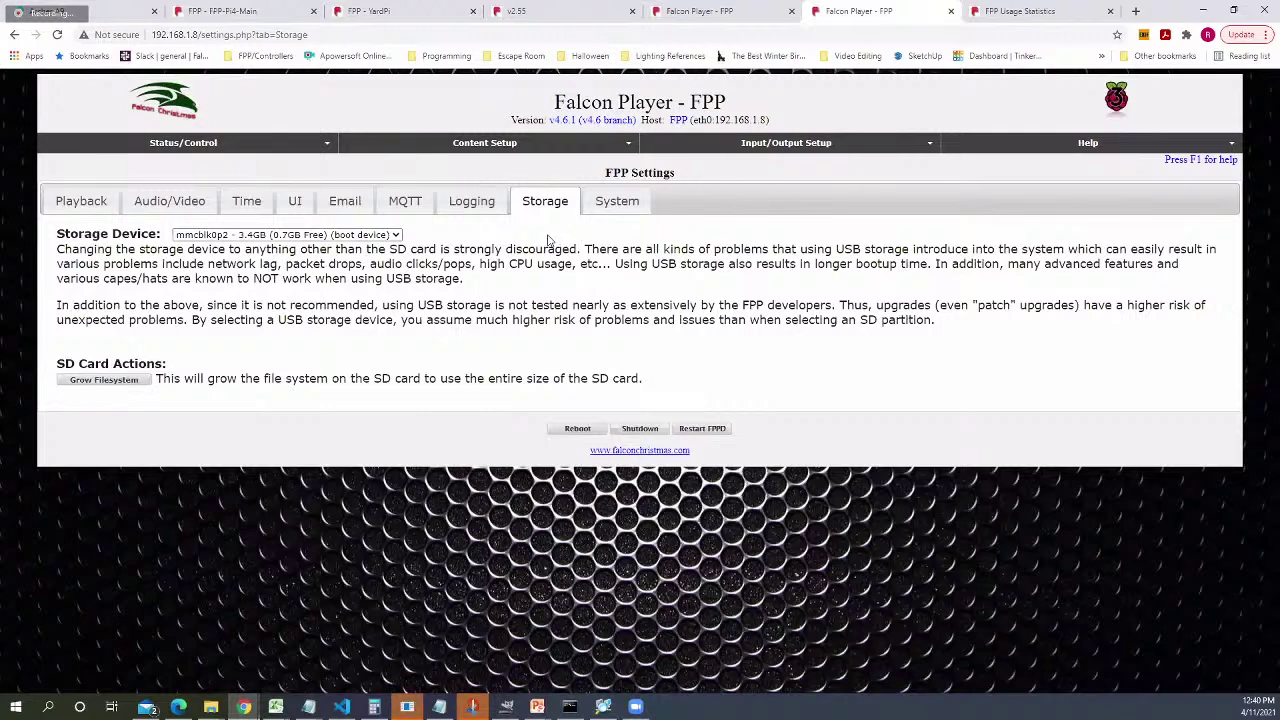
{"action": "left_click", "coordinate": [199, 146]}
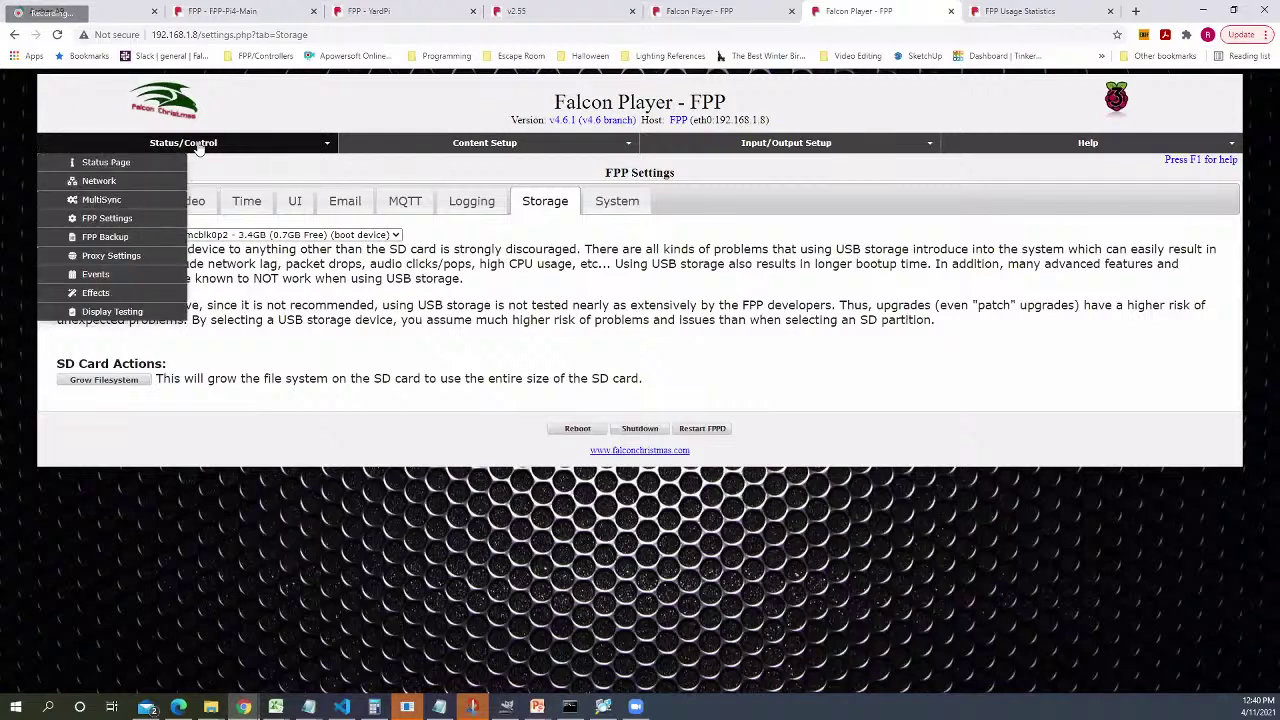
{"action": "left_click", "coordinate": [105, 218]}
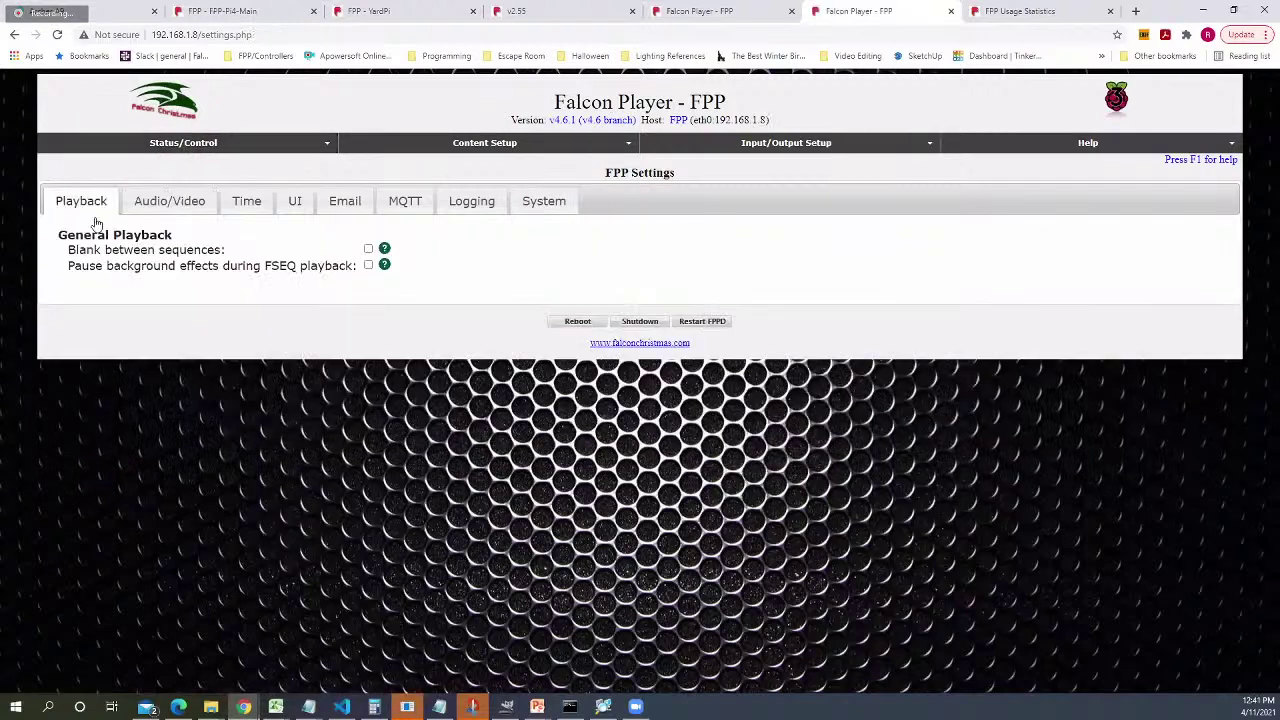
{"action": "left_click", "coordinate": [246, 199]}
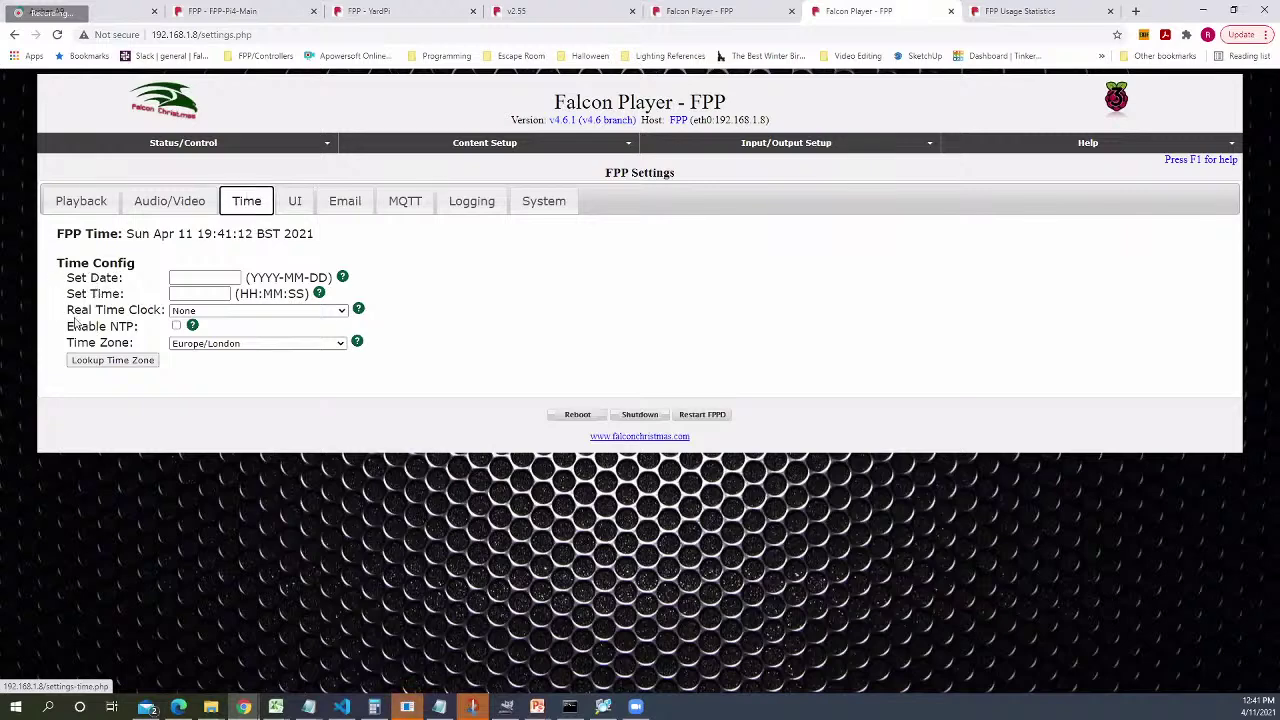
{"action": "left_click", "coordinate": [341, 313]}
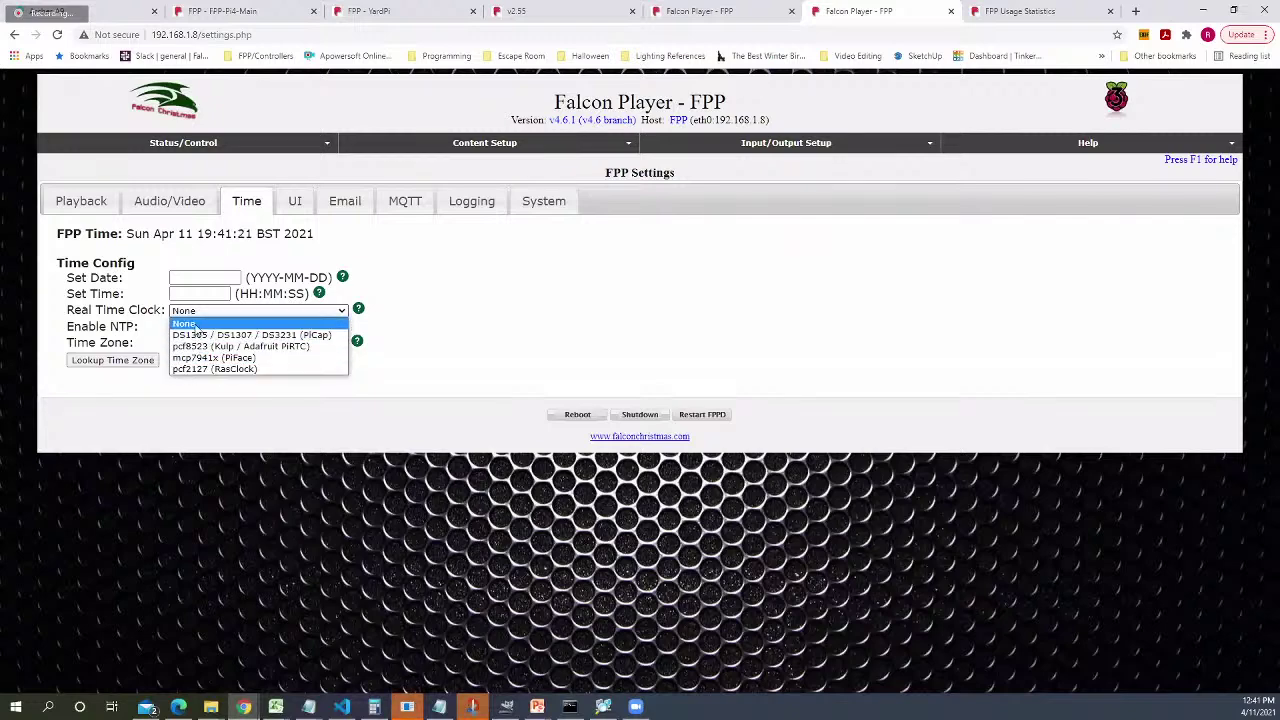
{"action": "left_click", "coordinate": [196, 325]}
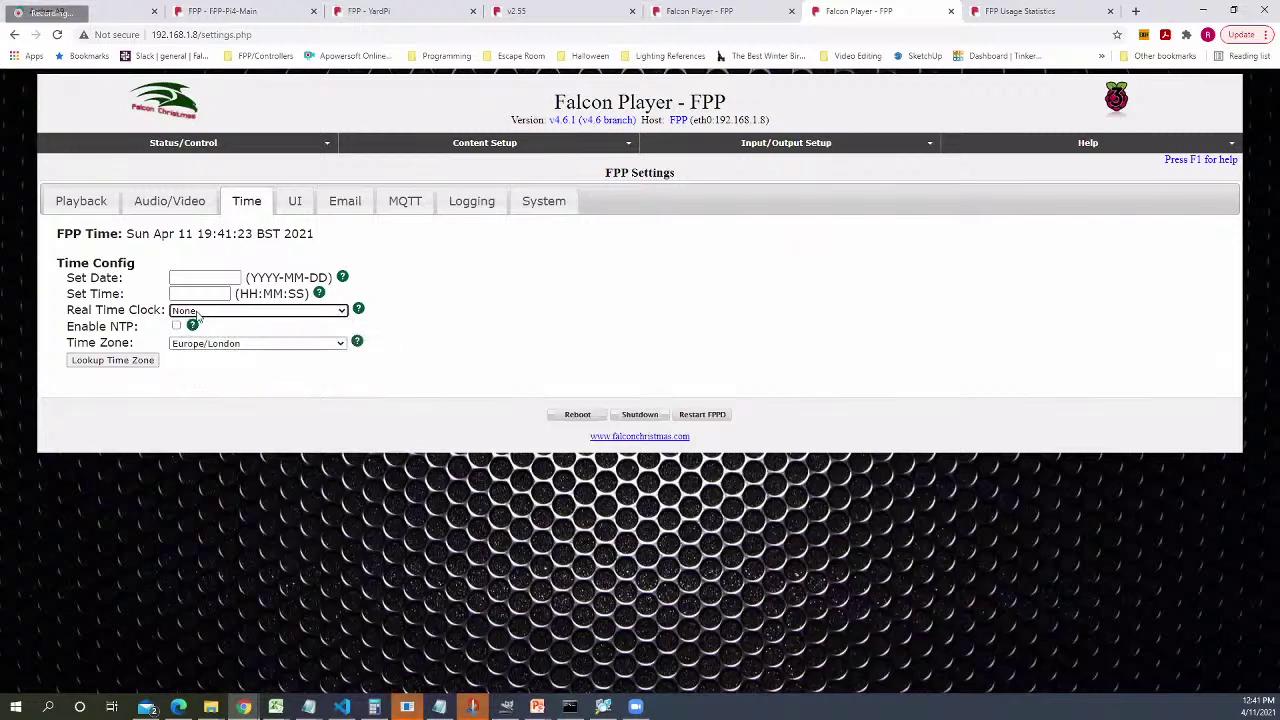
Grow the SD card file system from the storage settings of the Falcon Player at 192.168.7.2
{"action": "left_click", "coordinate": [728, 12]}
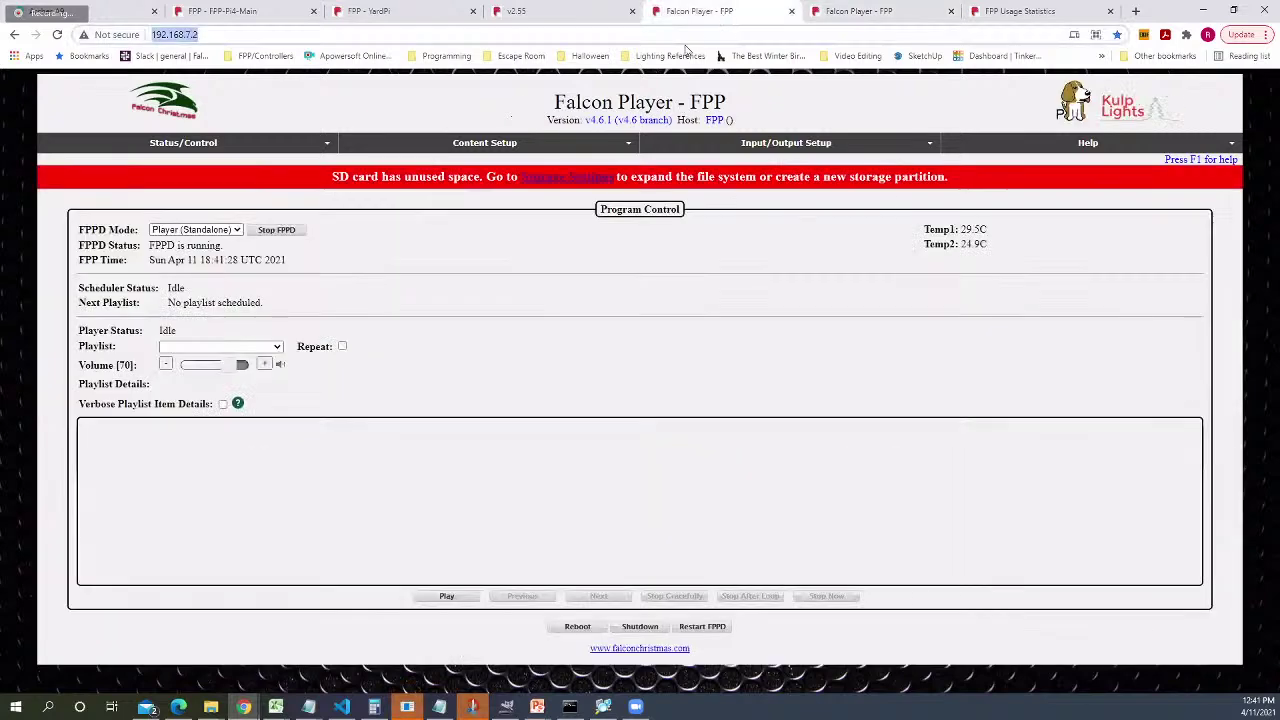
{"action": "left_click", "coordinate": [308, 143]}
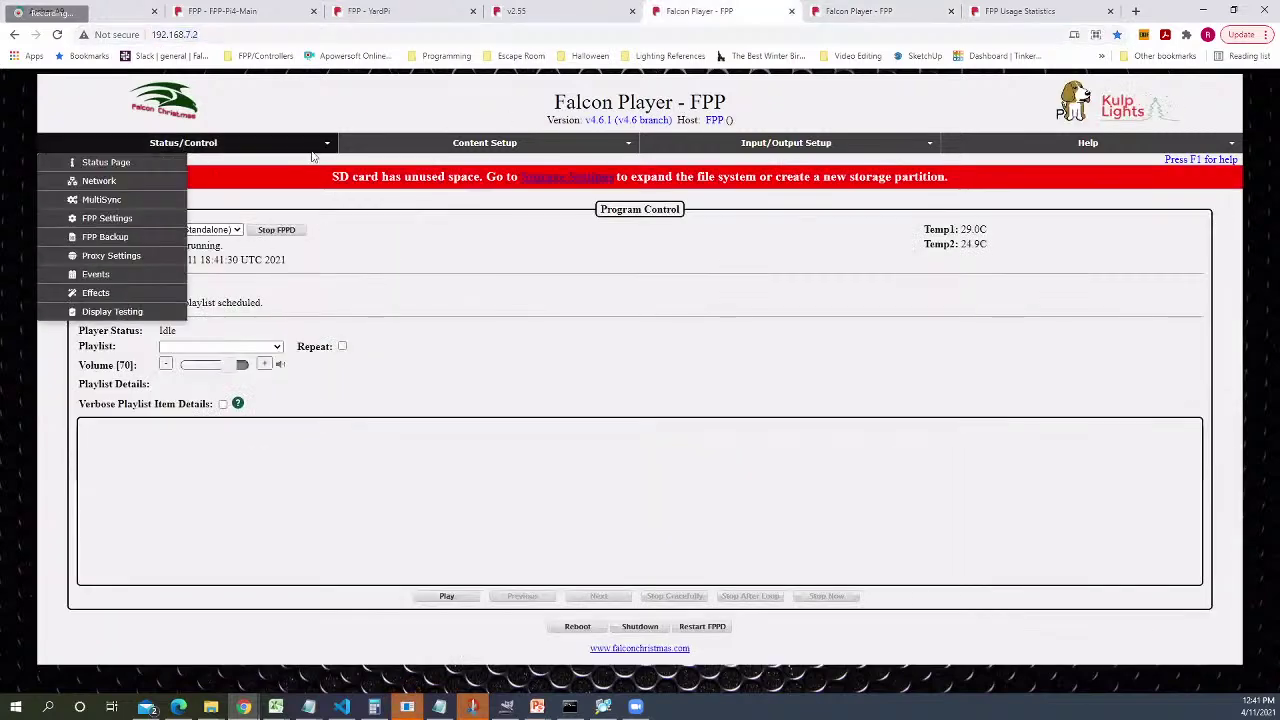
{"action": "left_click", "coordinate": [578, 177]}
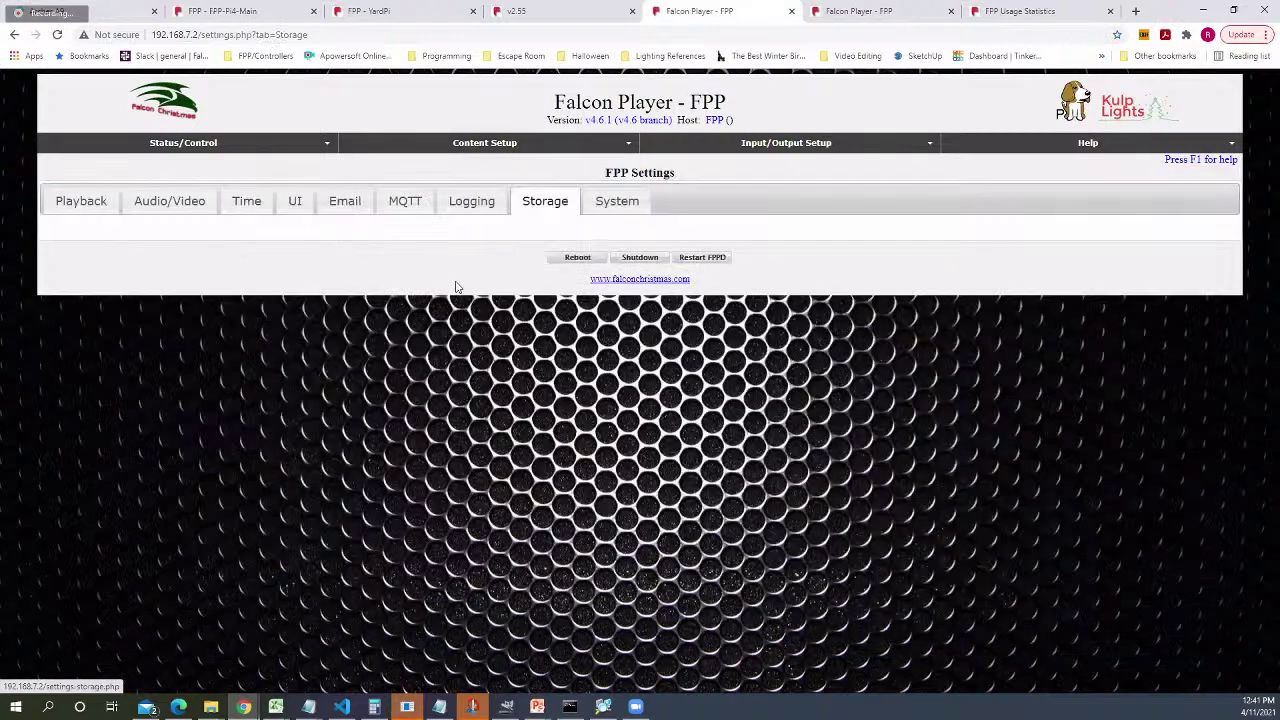
{"action": "left_click", "coordinate": [103, 380]}
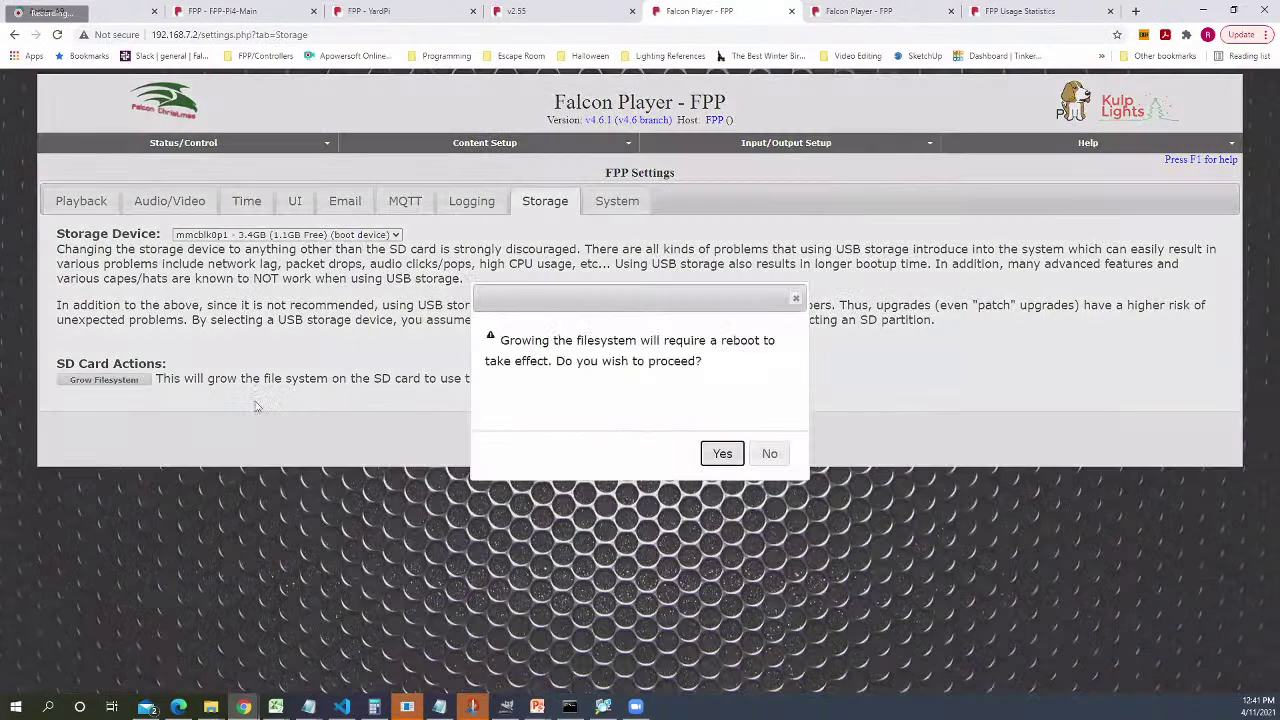
{"action": "left_click", "coordinate": [722, 456]}
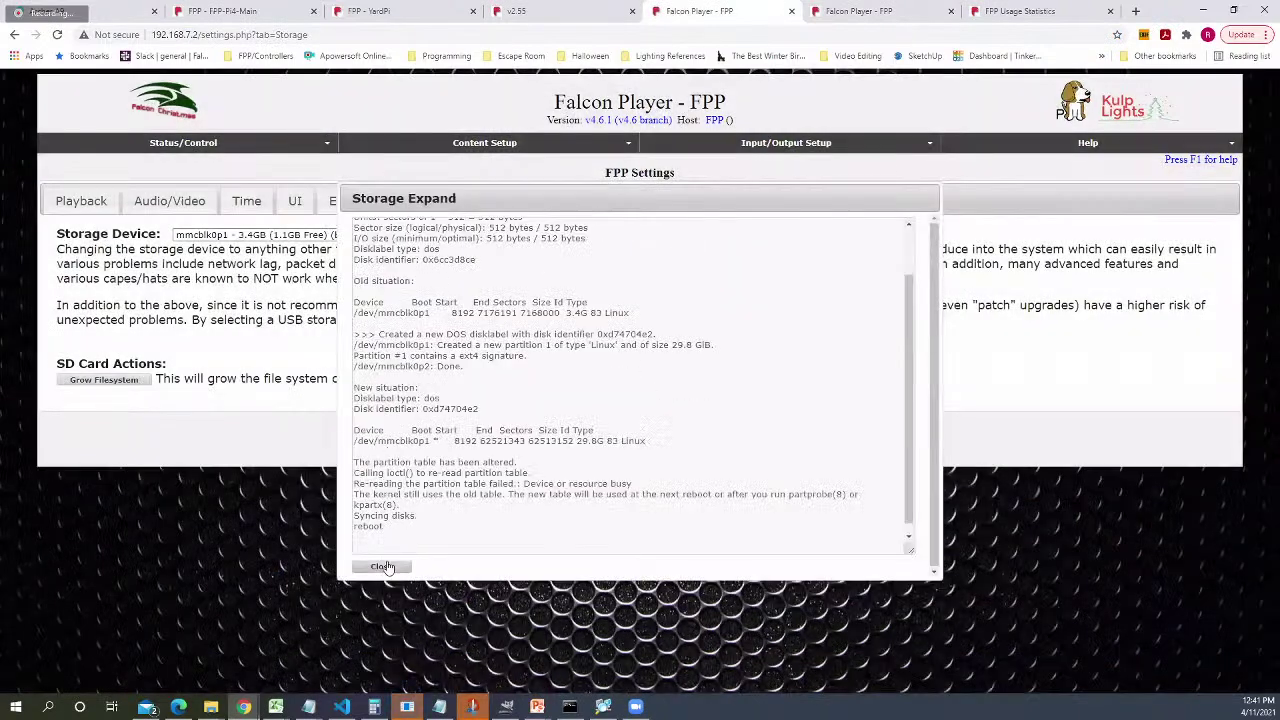
{"action": "left_click", "coordinate": [383, 566]}
Open the time settings of the player at 192.168.7.2, check its real time clock, and request the required reboot
{"action": "mouse_move", "coordinate": [195, 145]}
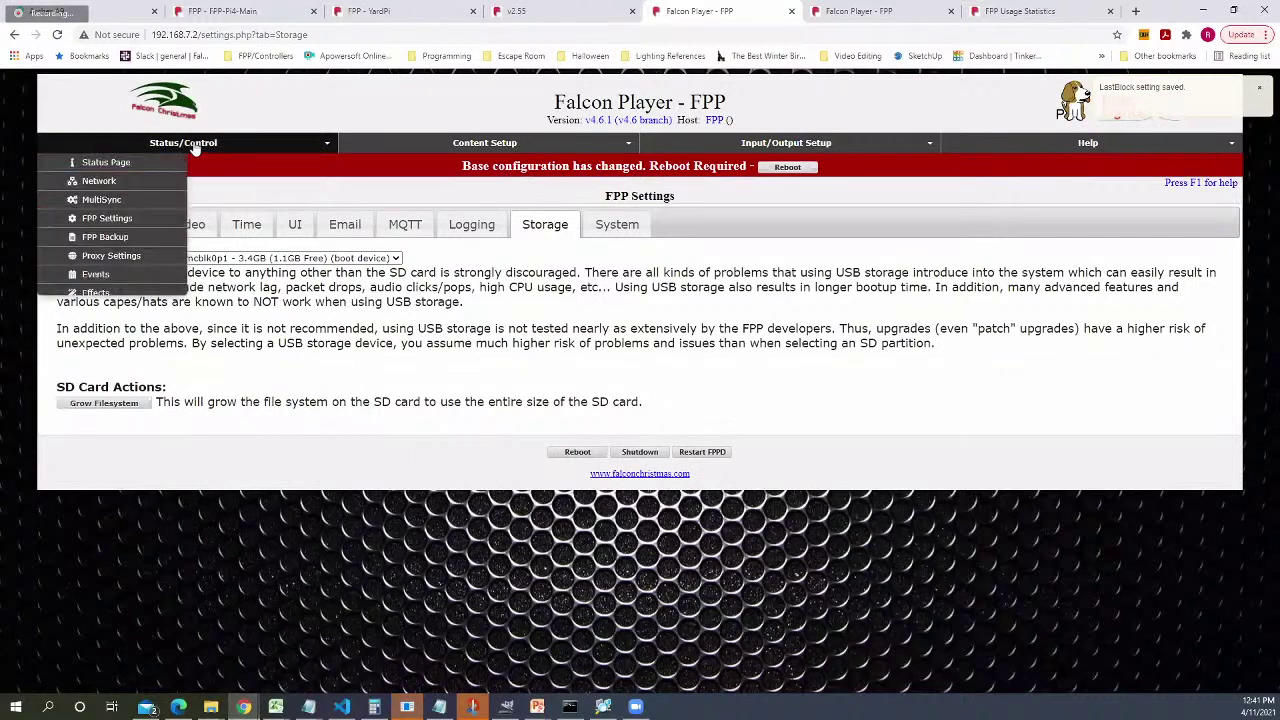
{"action": "left_click", "coordinate": [110, 219]}
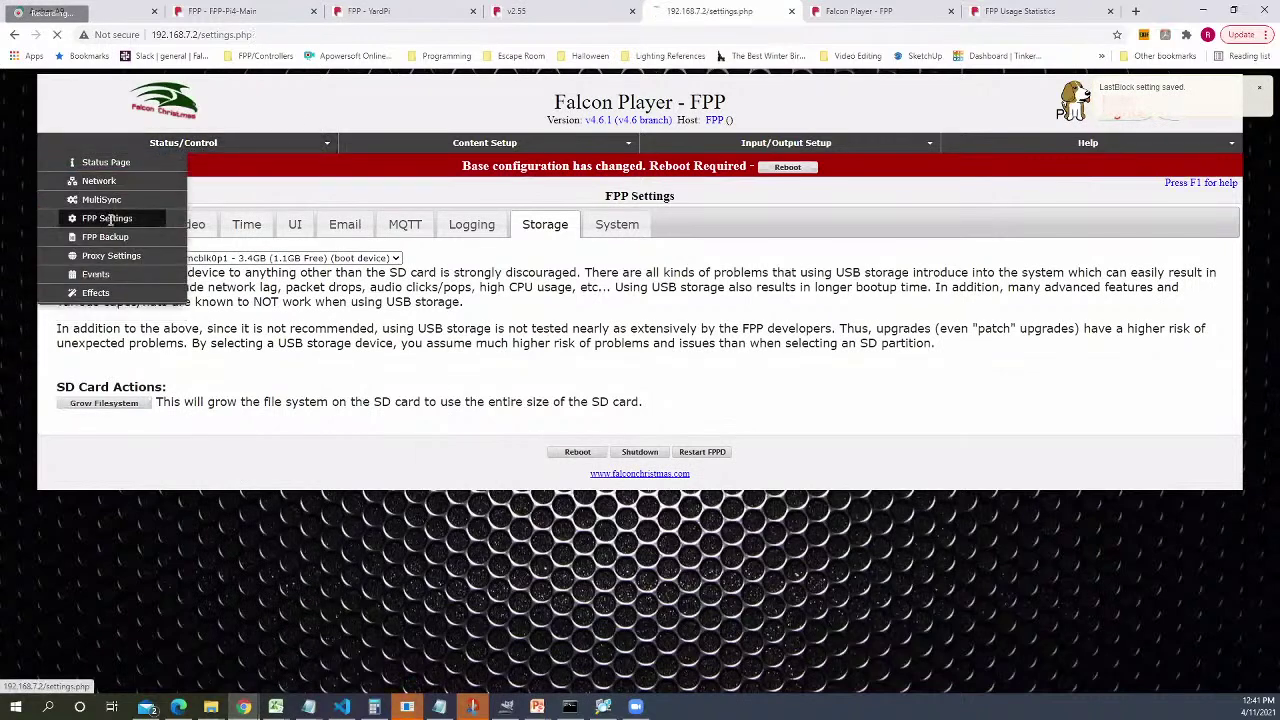
{"action": "left_click", "coordinate": [253, 223]}
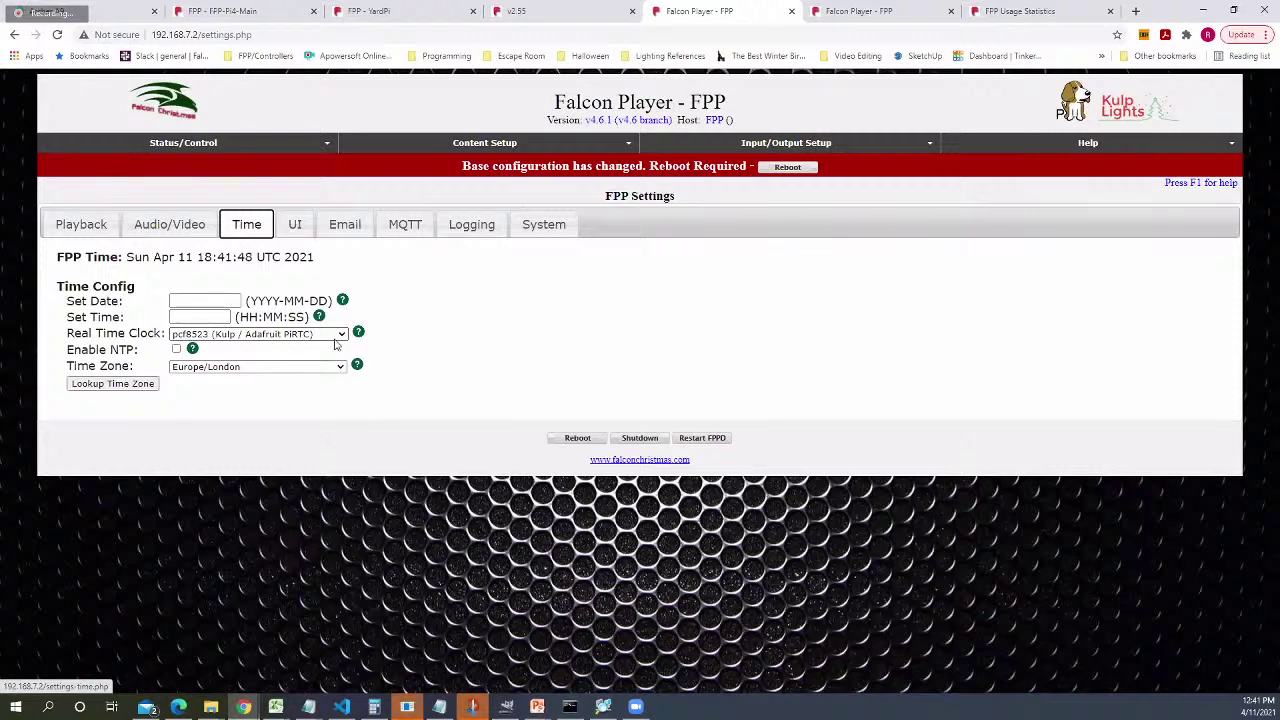
{"action": "left_click", "coordinate": [787, 167]}
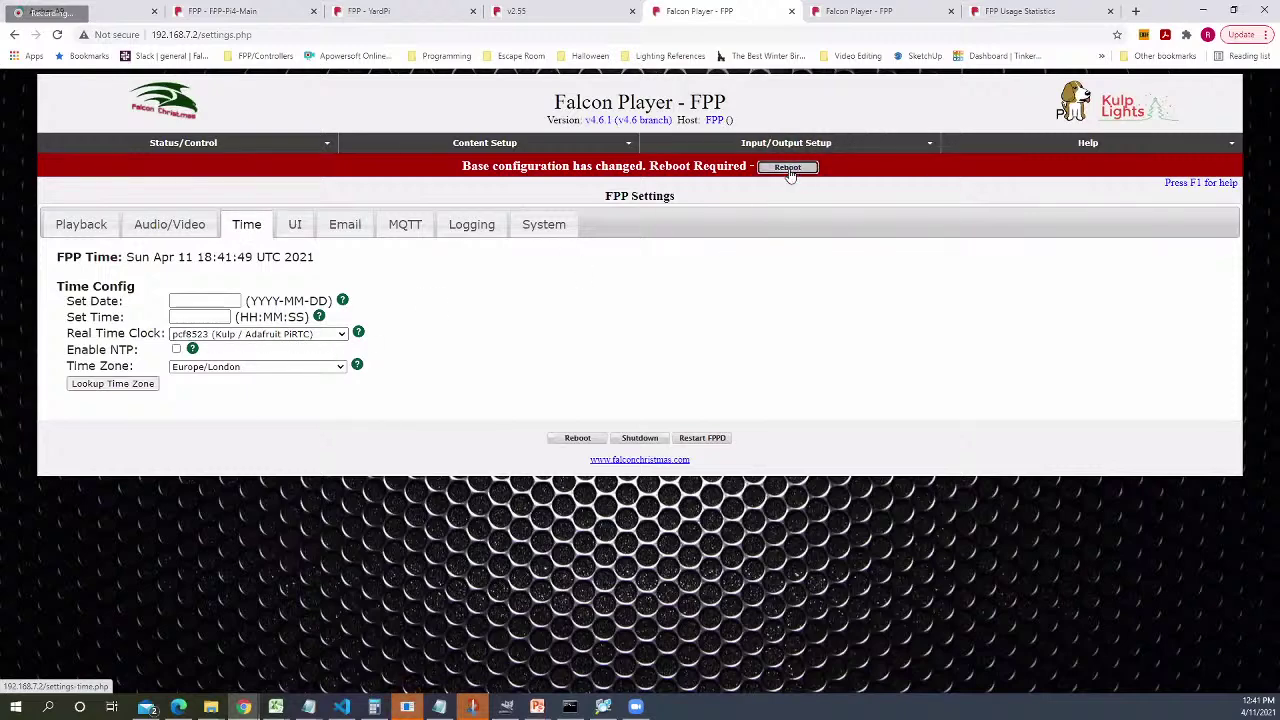
Return to the time settings of the Falcon Player at 192.168.1.8 and enable NTP
{"action": "left_click", "coordinate": [886, 8]}
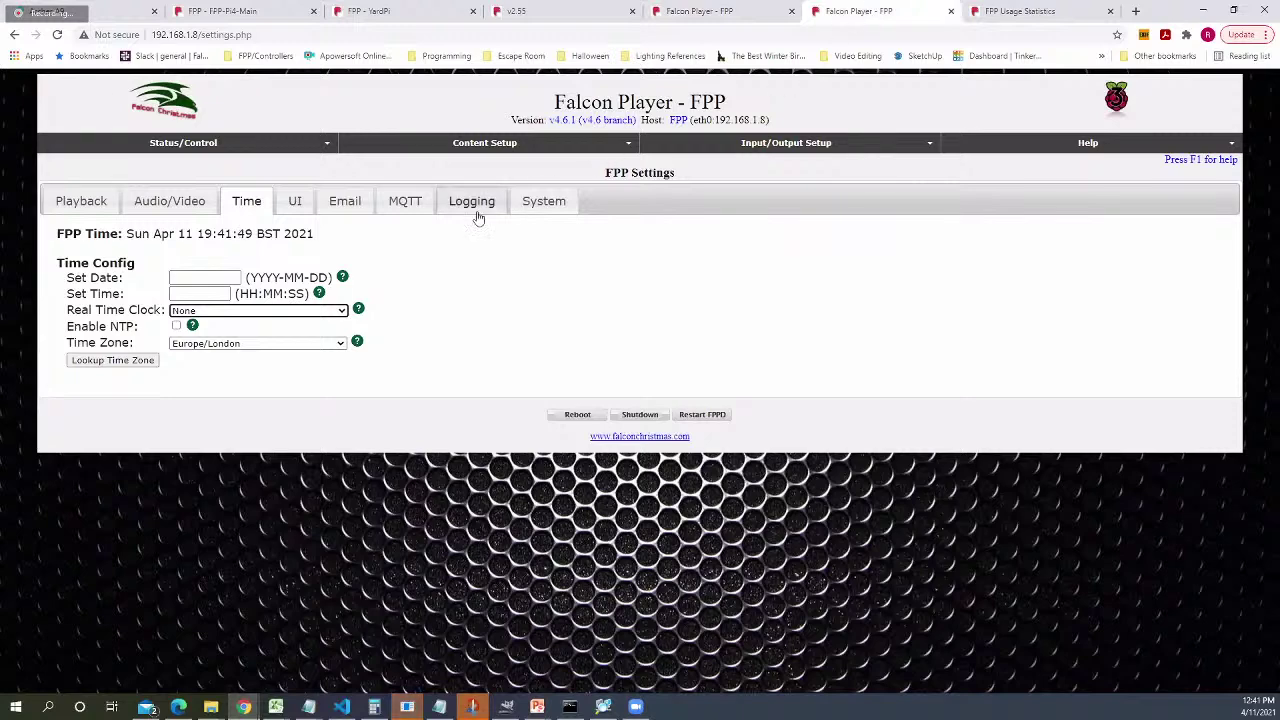
{"action": "left_click", "coordinate": [180, 293]}
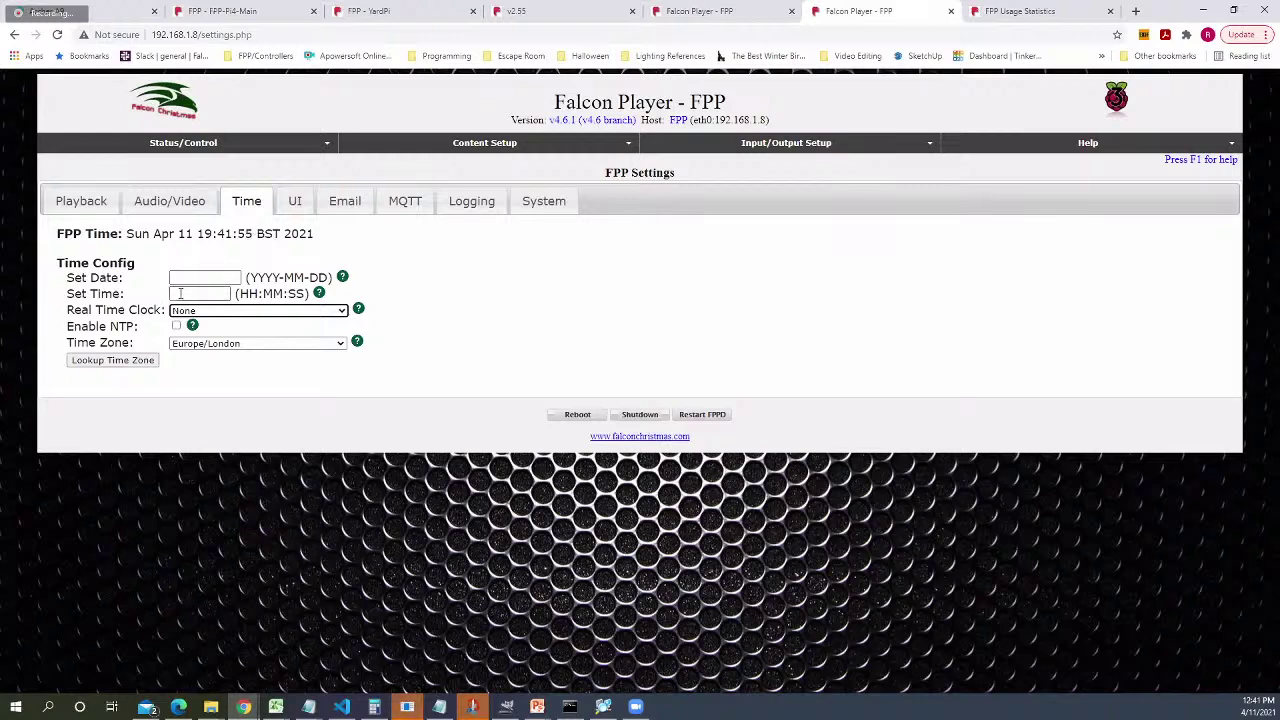
{"action": "left_click", "coordinate": [180, 278]}
{"action": "left_click", "coordinate": [176, 326]}
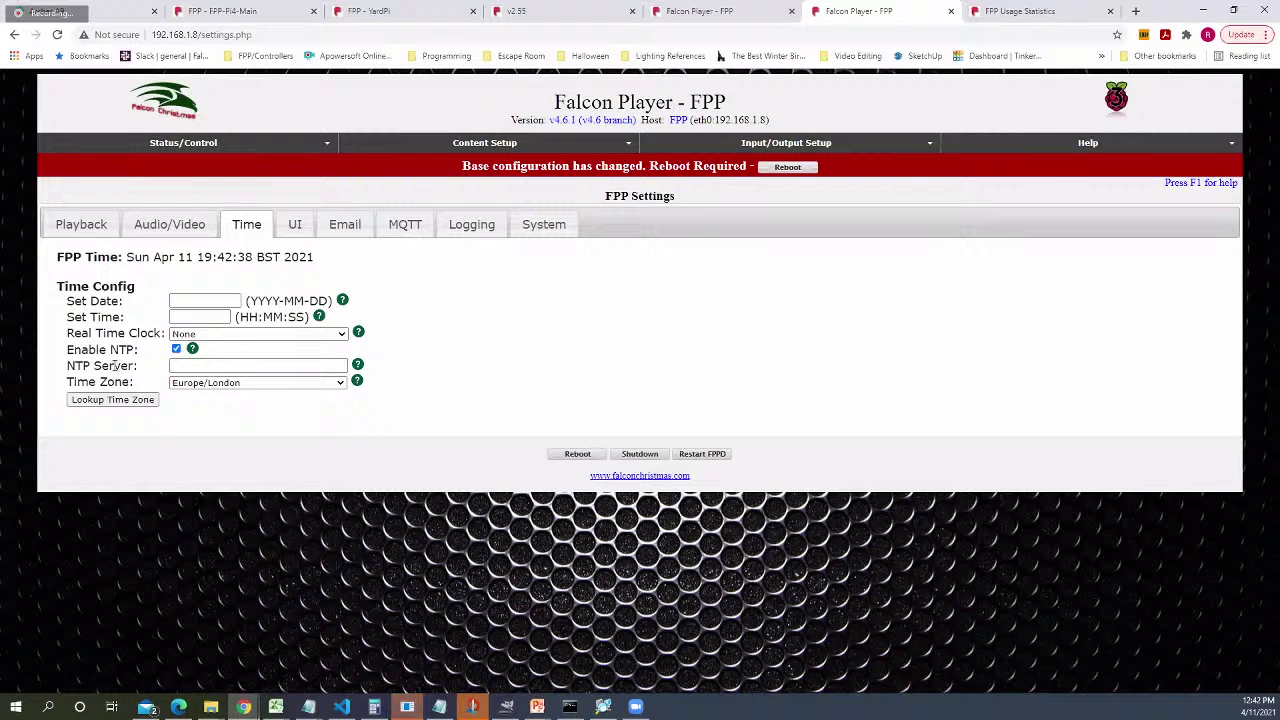
{"action": "left_click", "coordinate": [173, 366]}
{"action": "left_click", "coordinate": [248, 383]}
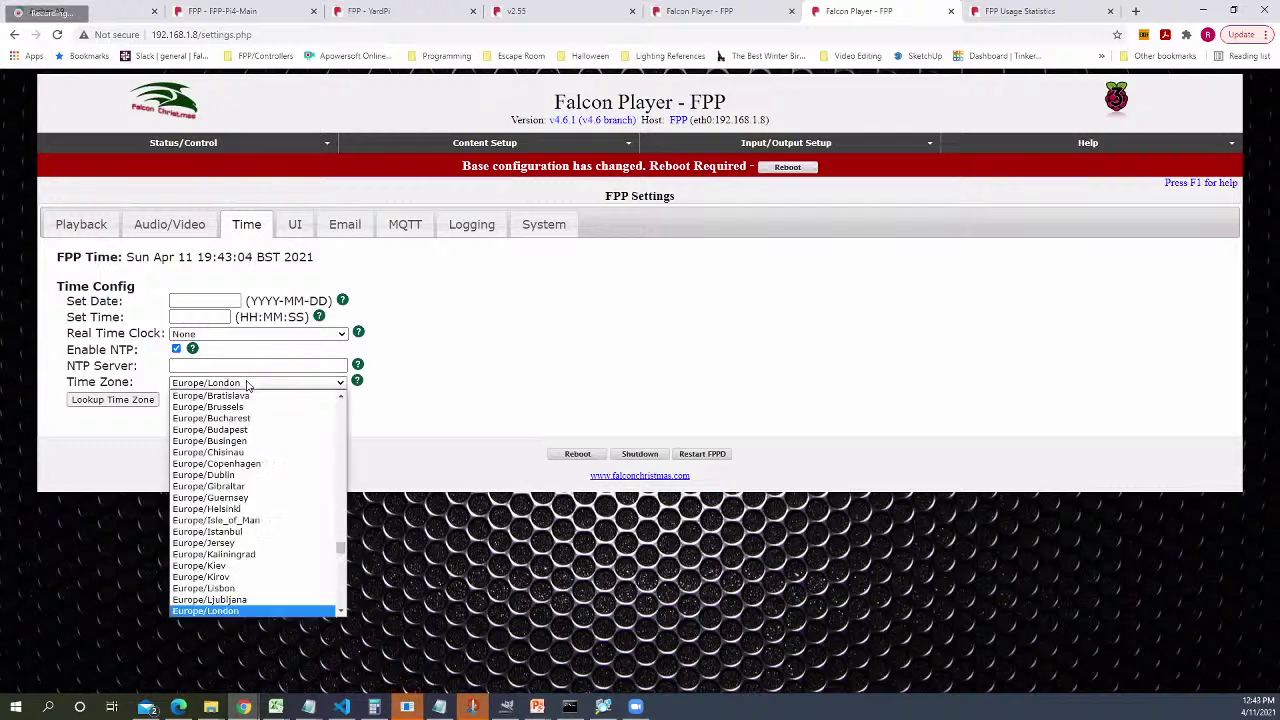
{"action": "scroll", "coordinate": [226, 495], "scroll_direction": "up", "scroll_amount": 8}
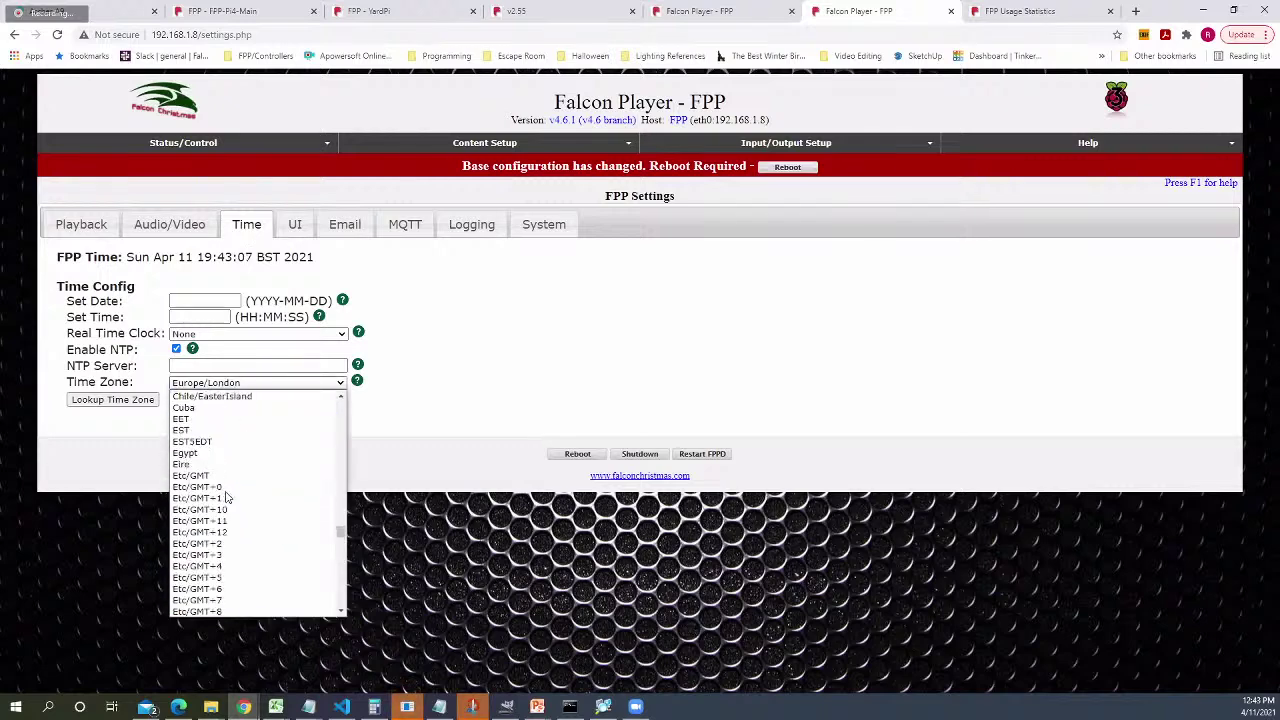
{"action": "scroll", "coordinate": [226, 496], "scroll_direction": "up", "scroll_amount": 15}
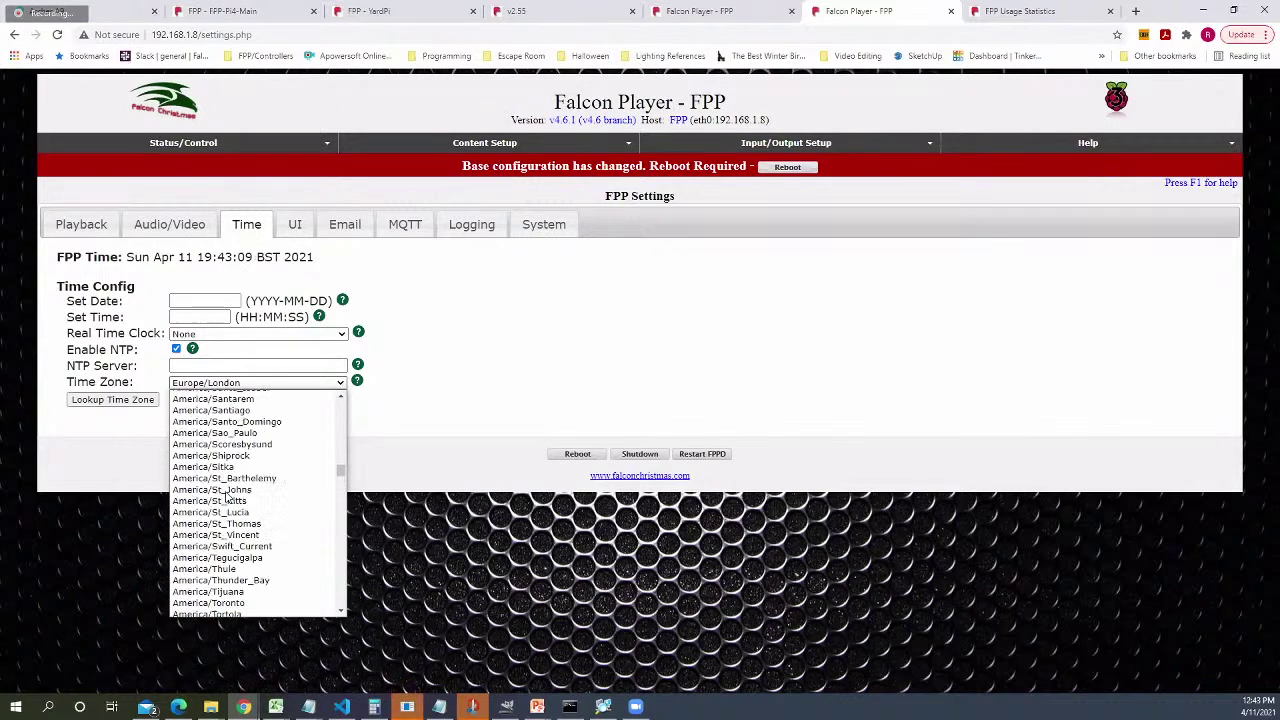
{"action": "scroll", "coordinate": [226, 496], "scroll_direction": "down", "scroll_amount": 12}
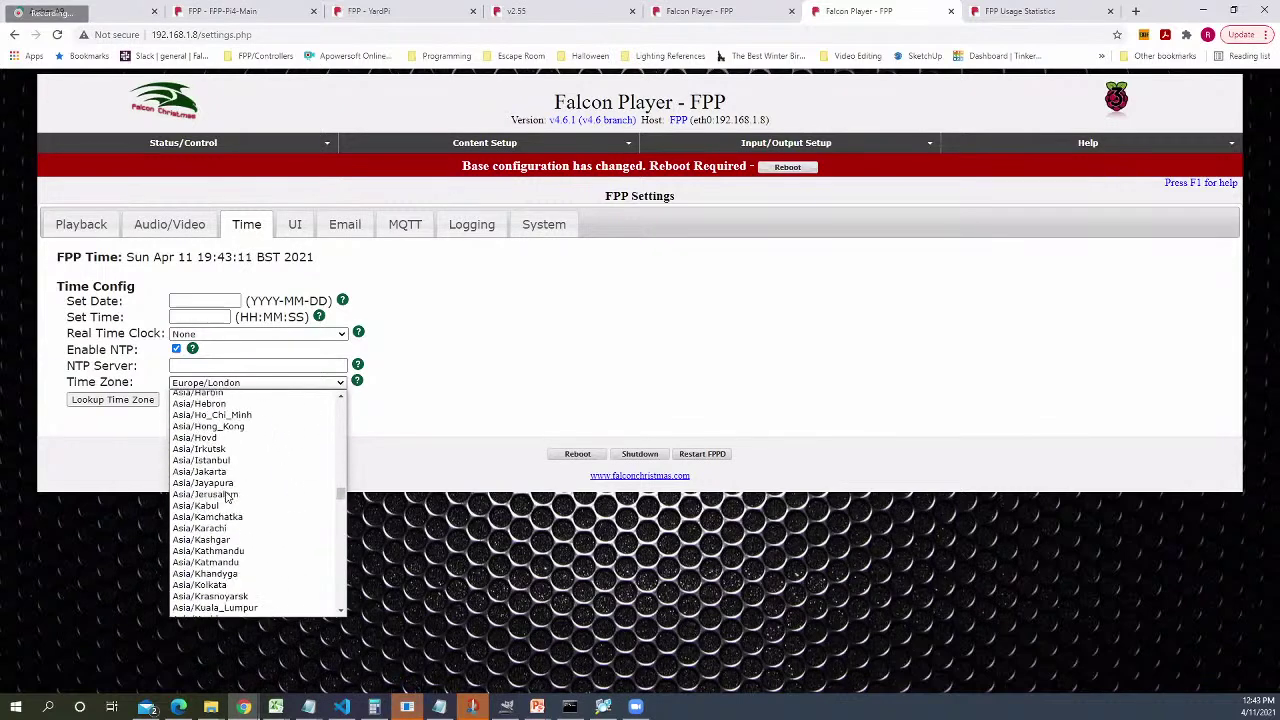
{"action": "left_click", "coordinate": [130, 428]}
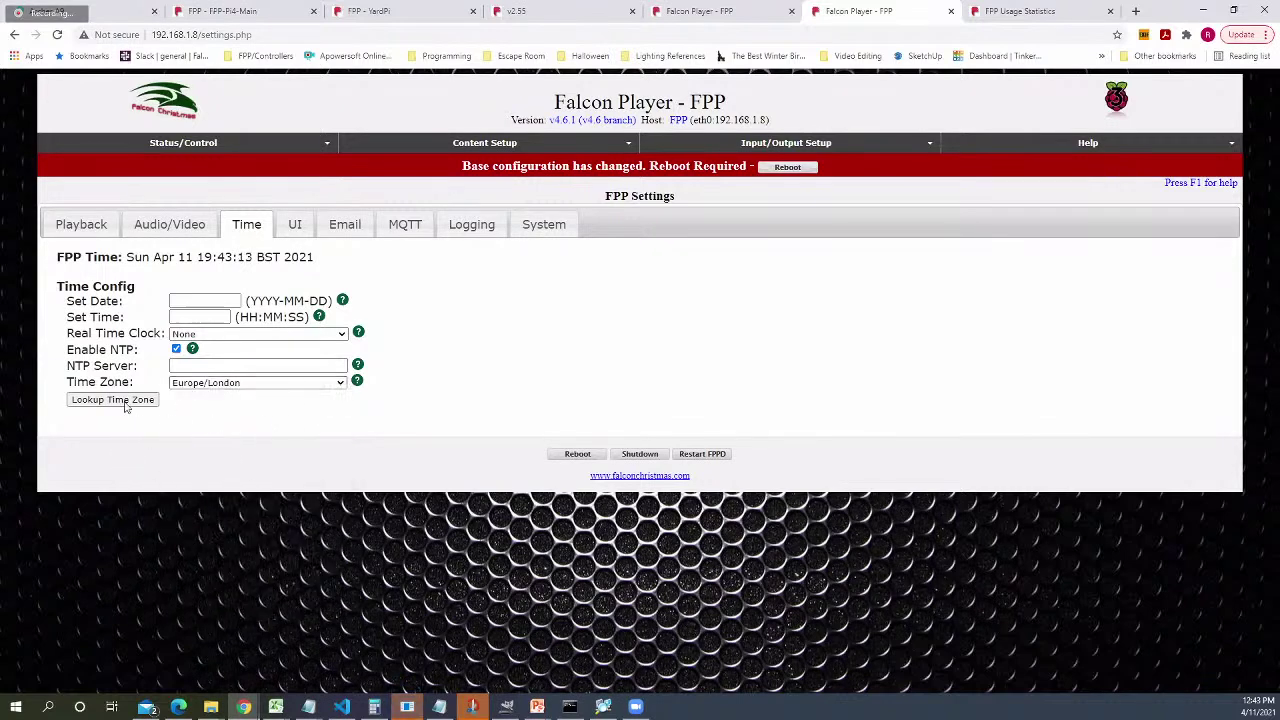
Look up the time zone to set America/Boise on the Falcon Player at 192.168.1.8 and reboot the player
{"action": "left_click", "coordinate": [118, 401]}
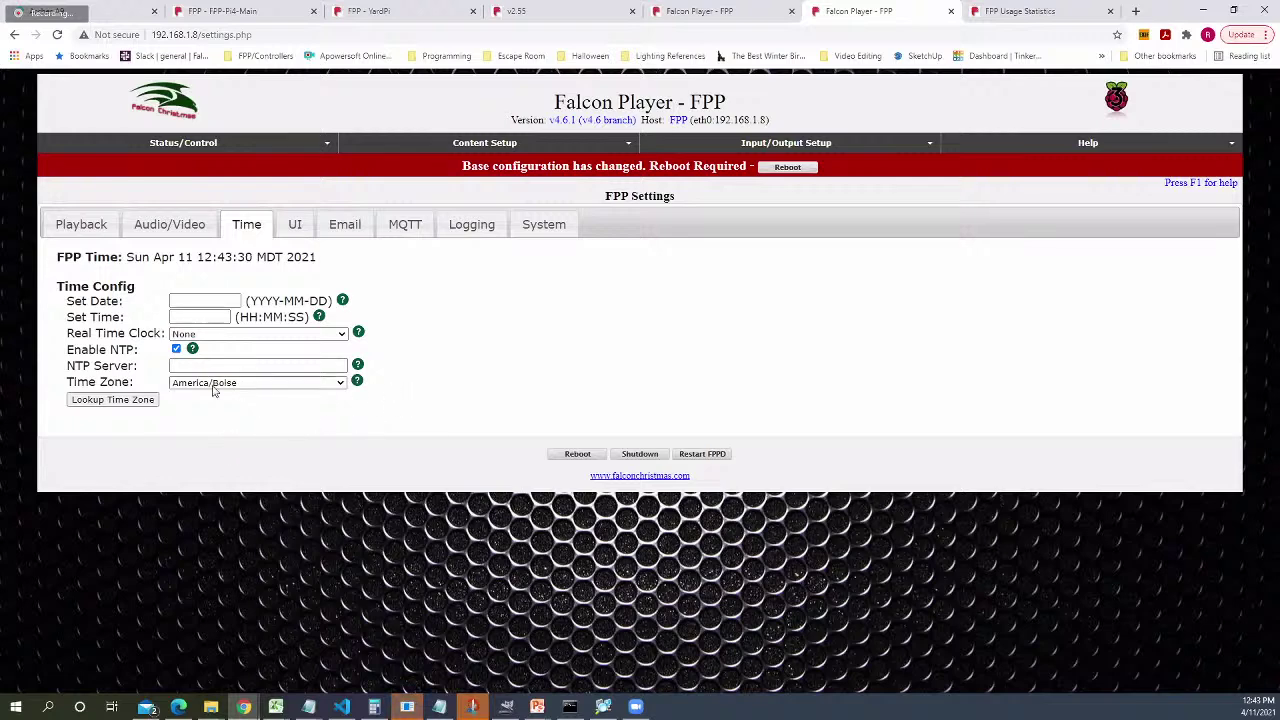
{"action": "left_click", "coordinate": [104, 404]}
{"action": "left_click", "coordinate": [789, 169]}
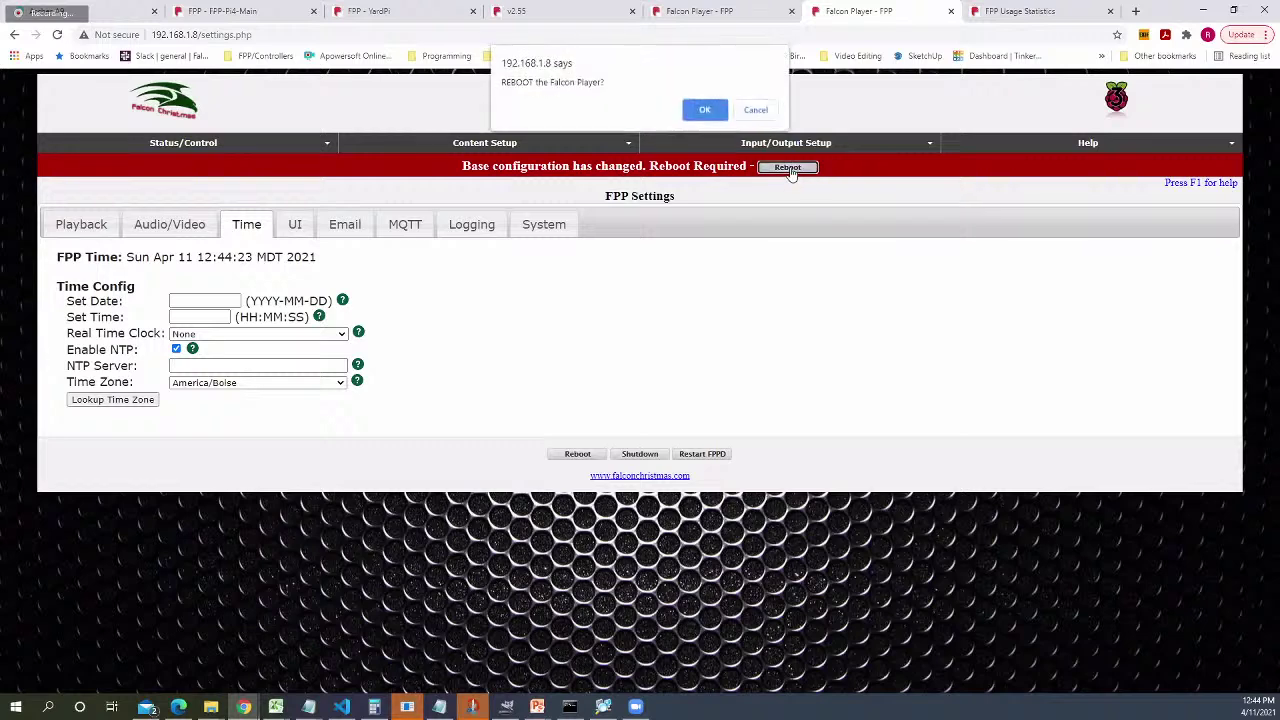
{"action": "left_click", "coordinate": [704, 110]}
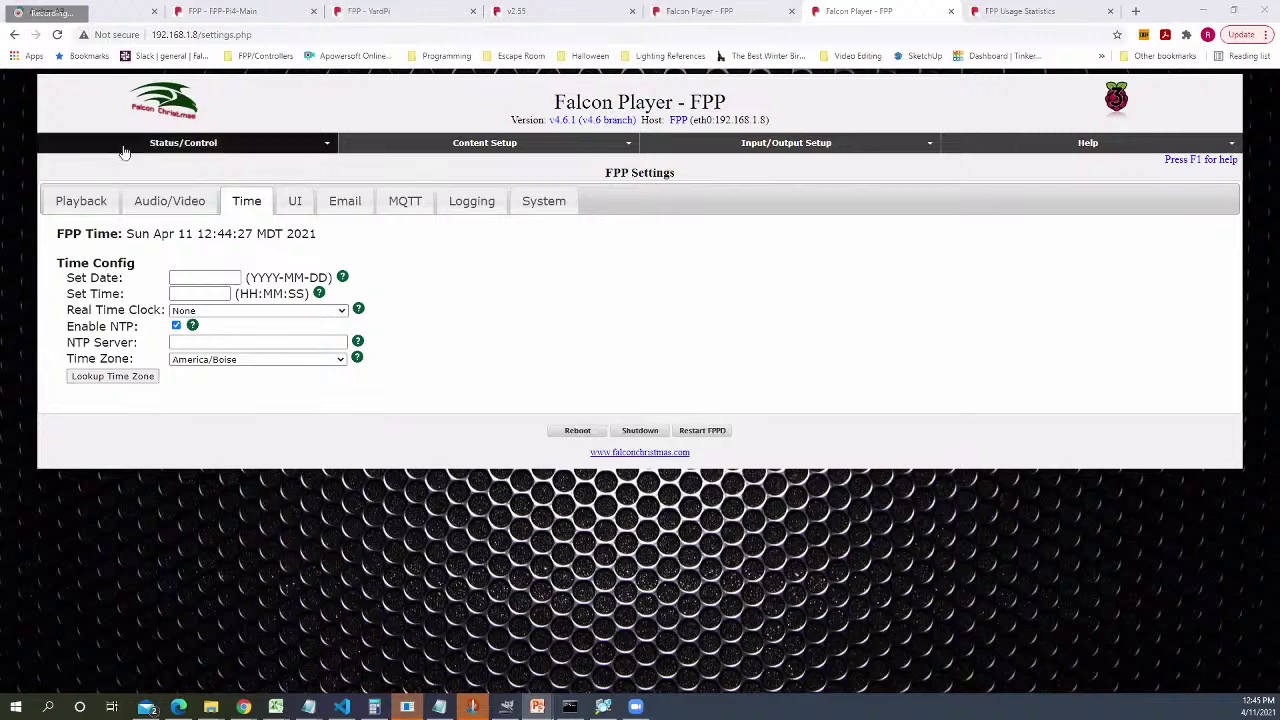
Open the About page of the Falcon Player at 192.168.7.2 and check its remote Git version
{"action": "left_click", "coordinate": [700, 12]}
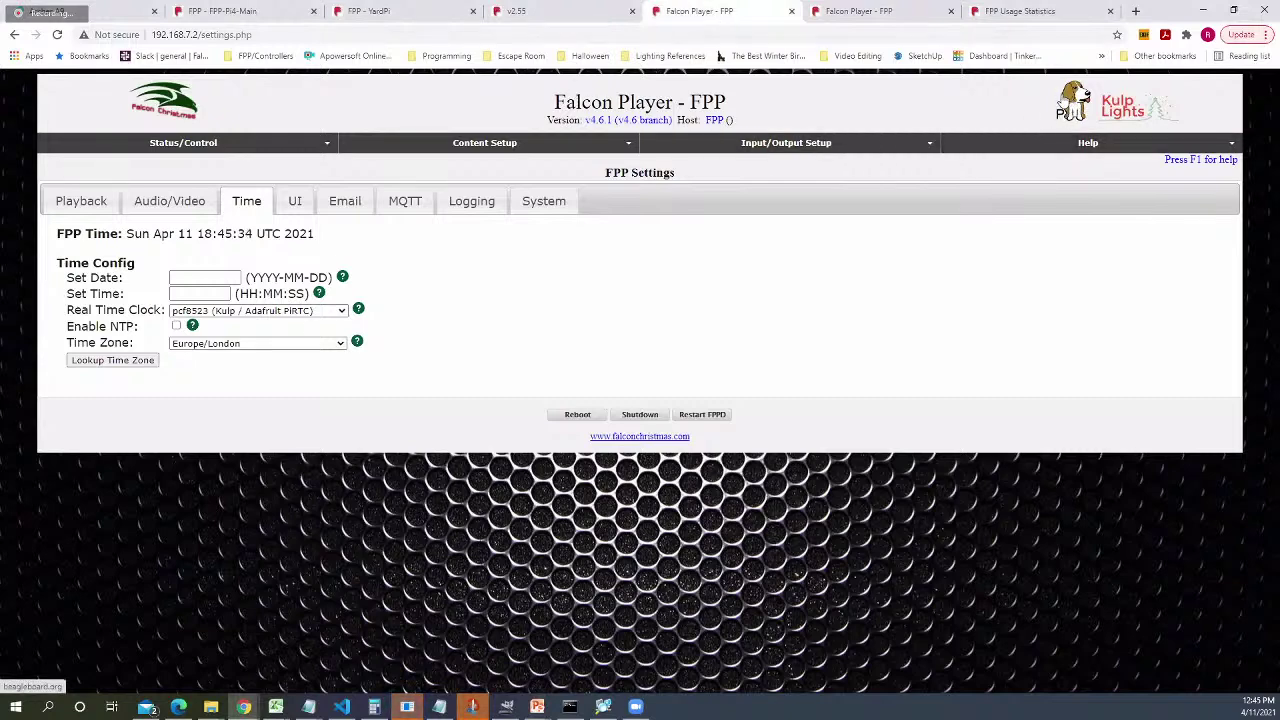
{"action": "left_click", "coordinate": [1090, 145]}
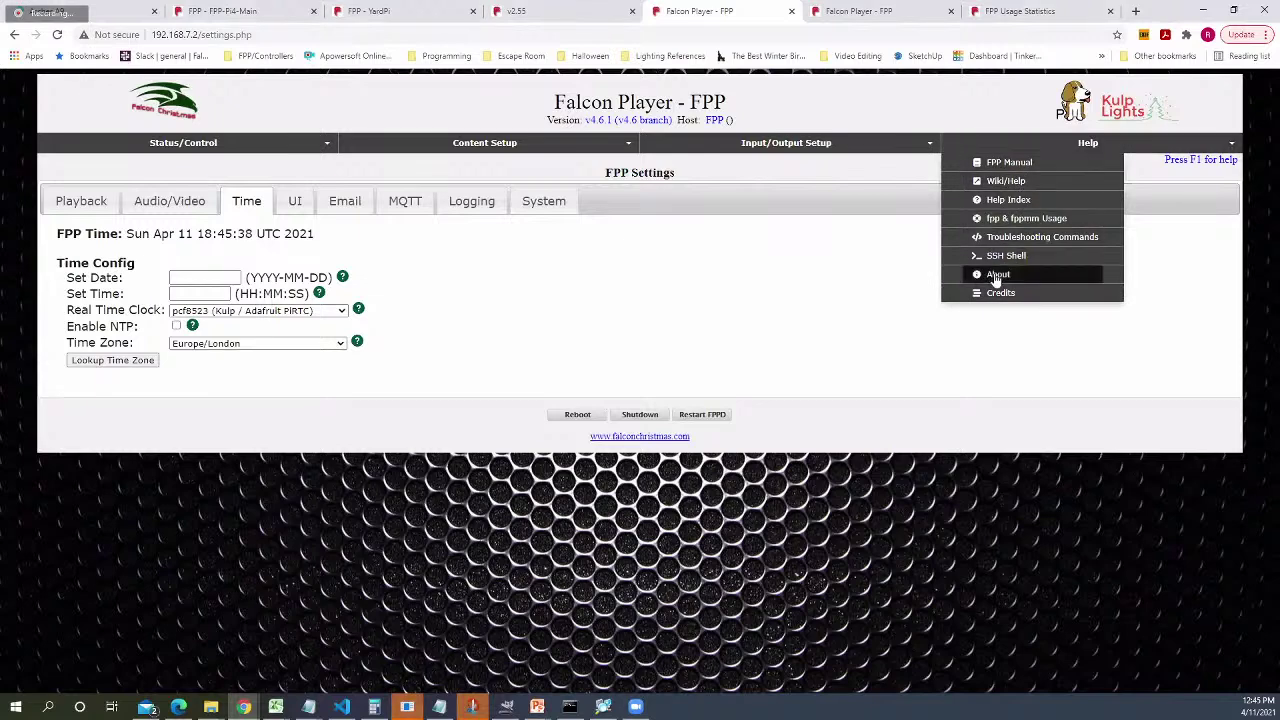
{"action": "left_click", "coordinate": [997, 275]}
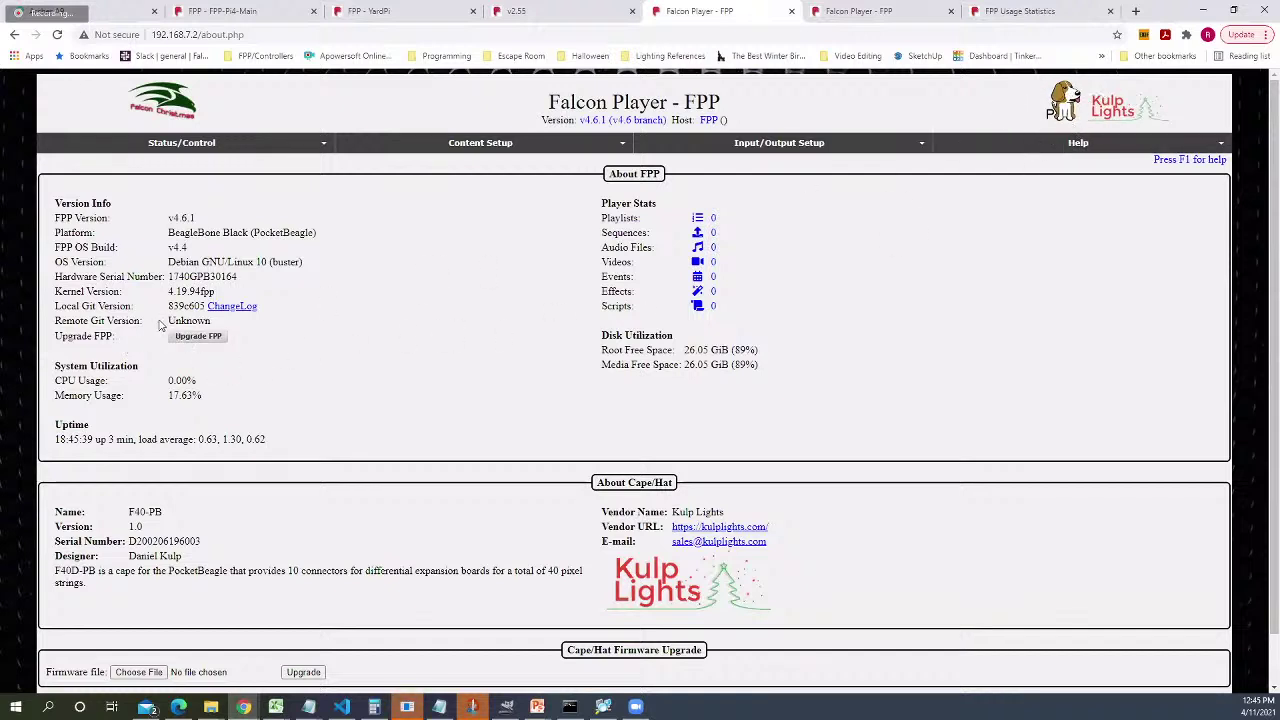
{"action": "left_click_drag", "start_coordinate": [165, 325], "coordinate": [213, 327]}
Open the About page of the Falcon Player at 192.168.1.8 and compare its local and remote Git versions
{"action": "left_click", "coordinate": [890, 10]}
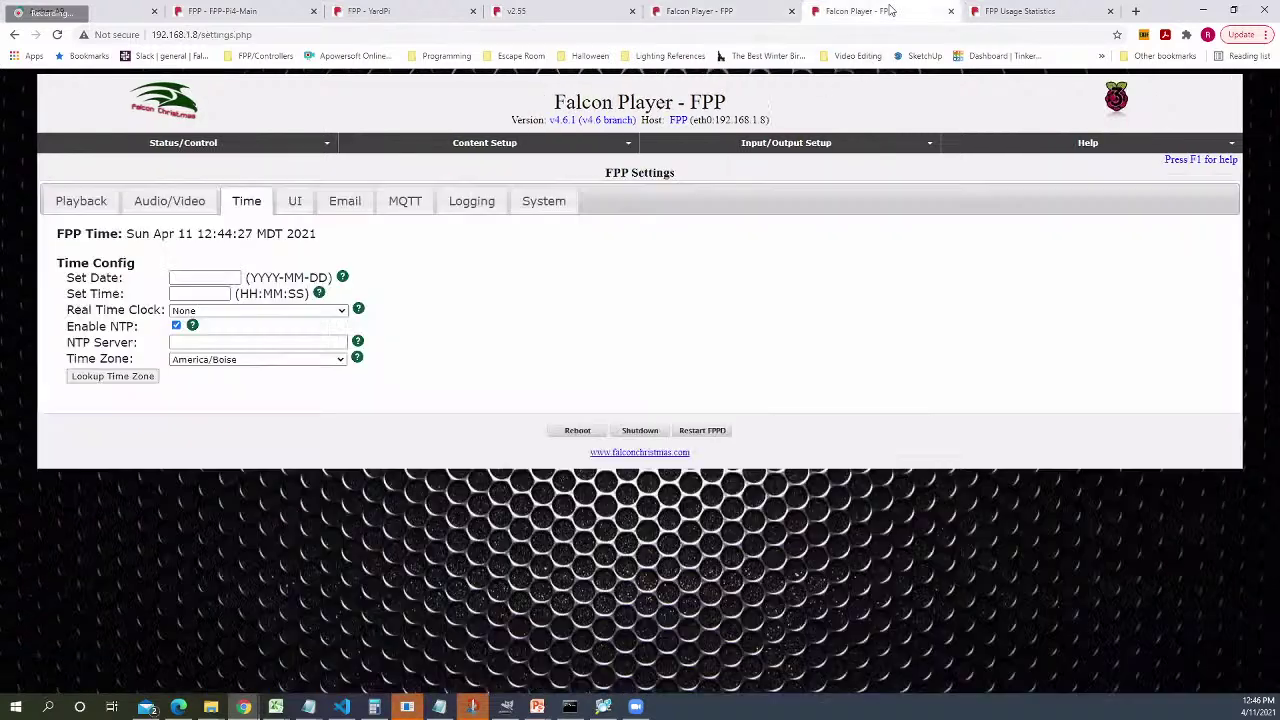
{"action": "mouse_move", "coordinate": [1093, 150]}
{"action": "left_click", "coordinate": [1045, 274]}
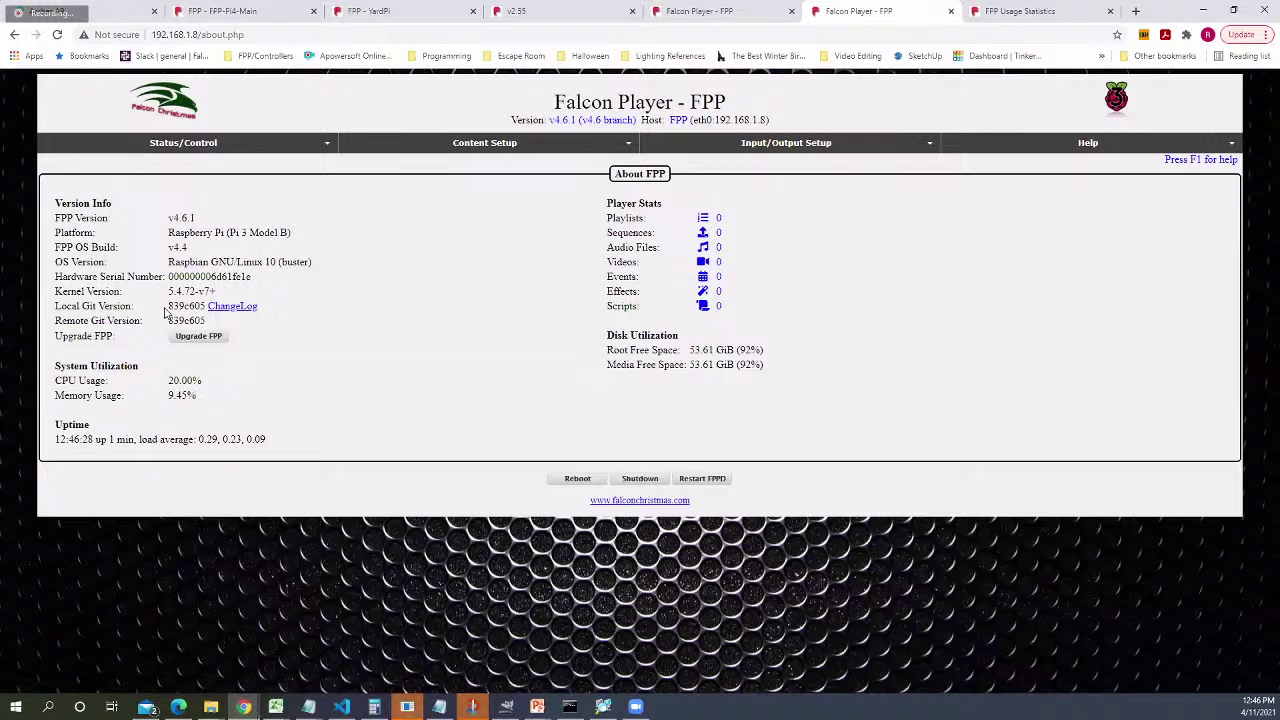
{"action": "left_click_drag", "start_coordinate": [169, 305], "coordinate": [207, 306]}
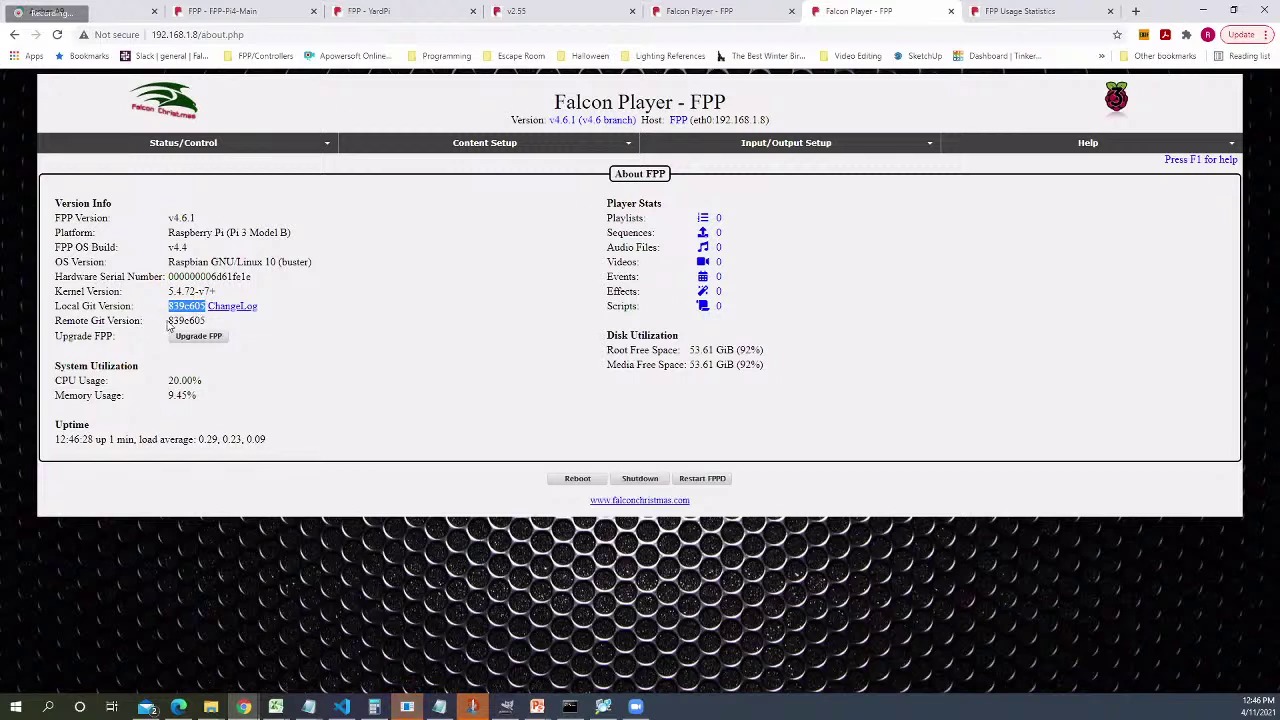
{"action": "left_click_drag", "start_coordinate": [182, 306], "coordinate": [188, 320]}
{"action": "left_click_drag", "start_coordinate": [170, 322], "coordinate": [206, 322]}
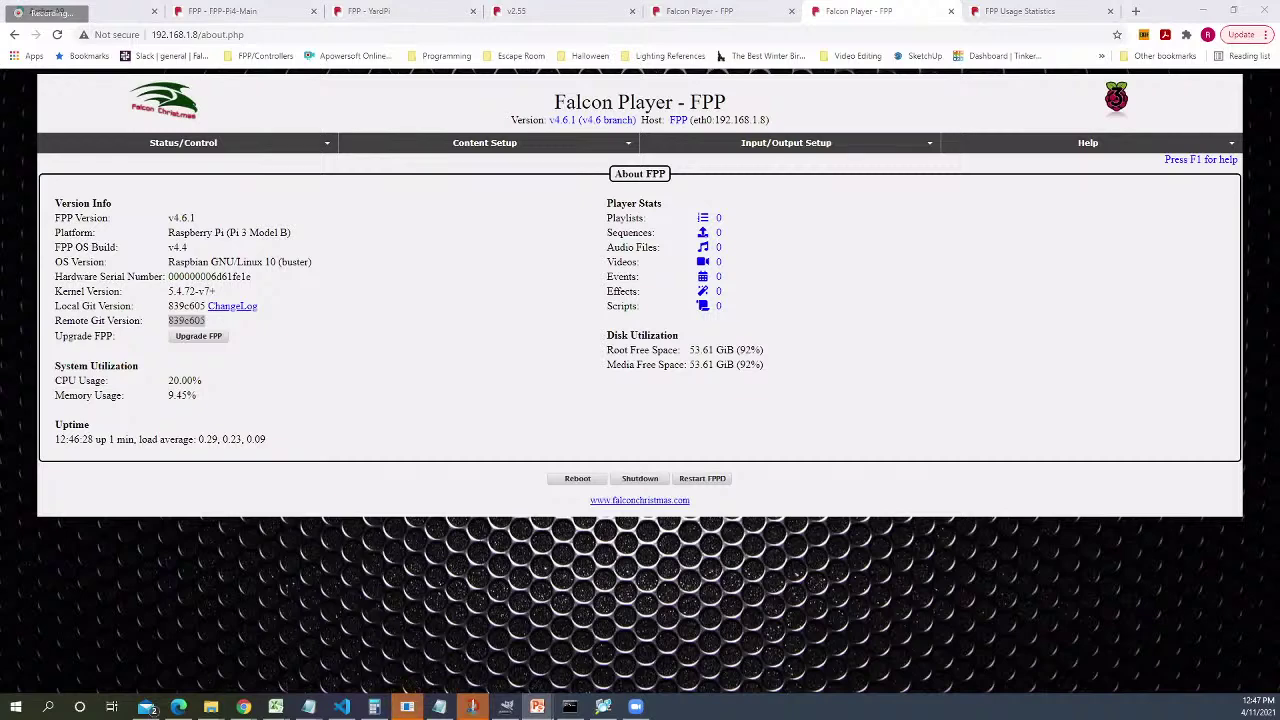
Glance at the FPP Usage Statistics site and open the Initial Setup page of FPP-Pi4-Main at 192.168.1.250
{"action": "left_click", "coordinate": [262, 12]}
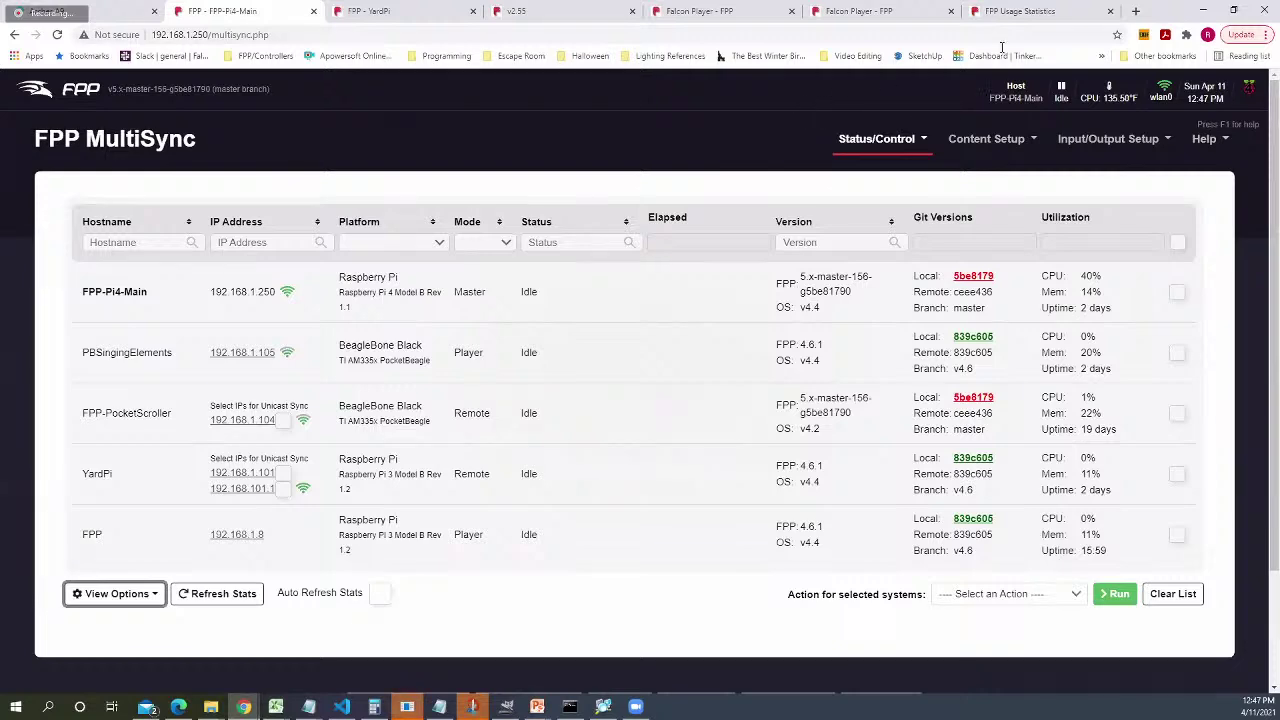
{"action": "left_click", "coordinate": [1030, 12]}
{"action": "scroll", "coordinate": [515, 247], "scroll_direction": "up", "scroll_amount": 1}
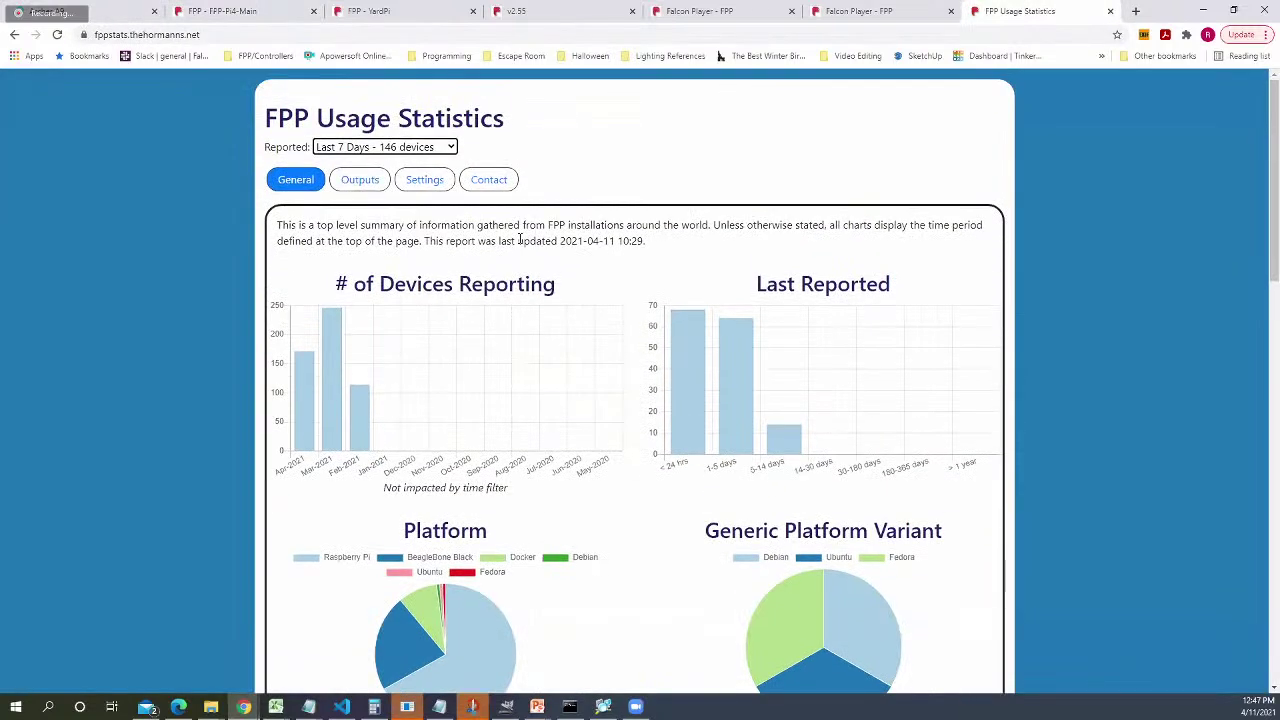
{"action": "left_click", "coordinate": [255, 16]}
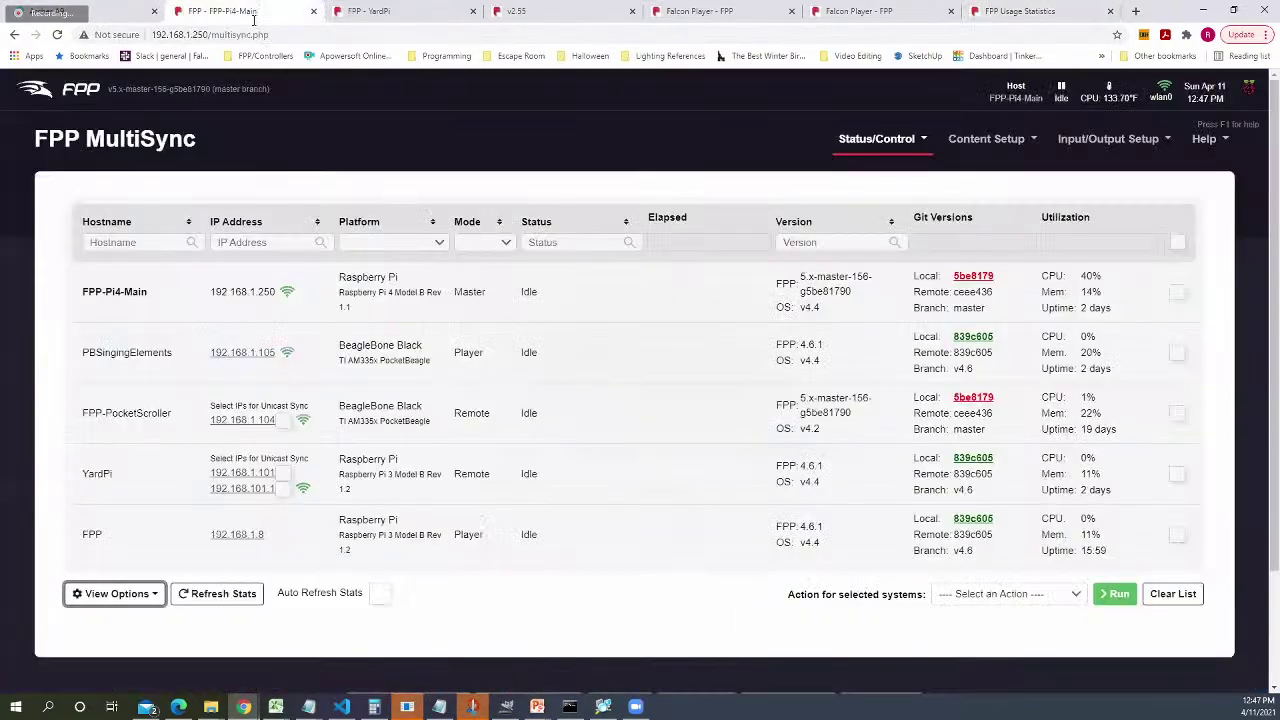
{"action": "left_click", "coordinate": [882, 142]}
{"action": "left_click", "coordinate": [882, 170]}
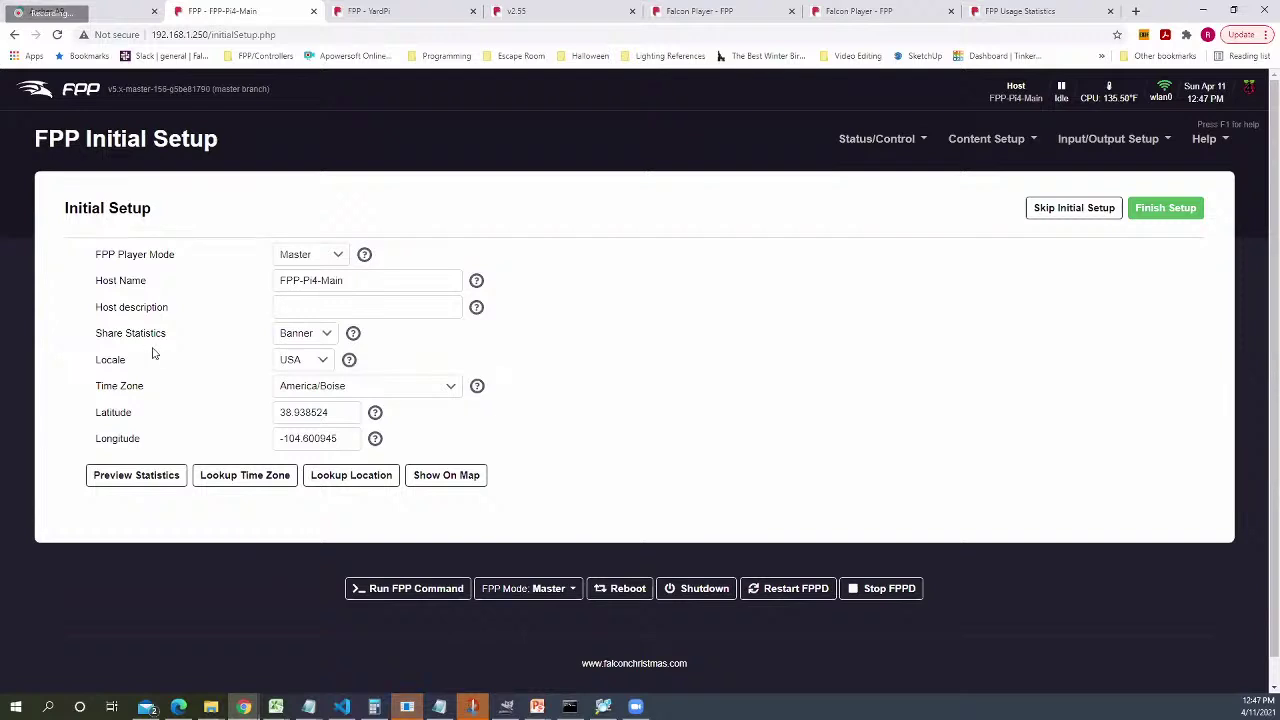
Read the help for Share Statistics, set it to Enabled on FPP-Pi4-Main, and restart FPPD
{"action": "left_click_drag", "start_coordinate": [97, 338], "coordinate": [189, 337]}
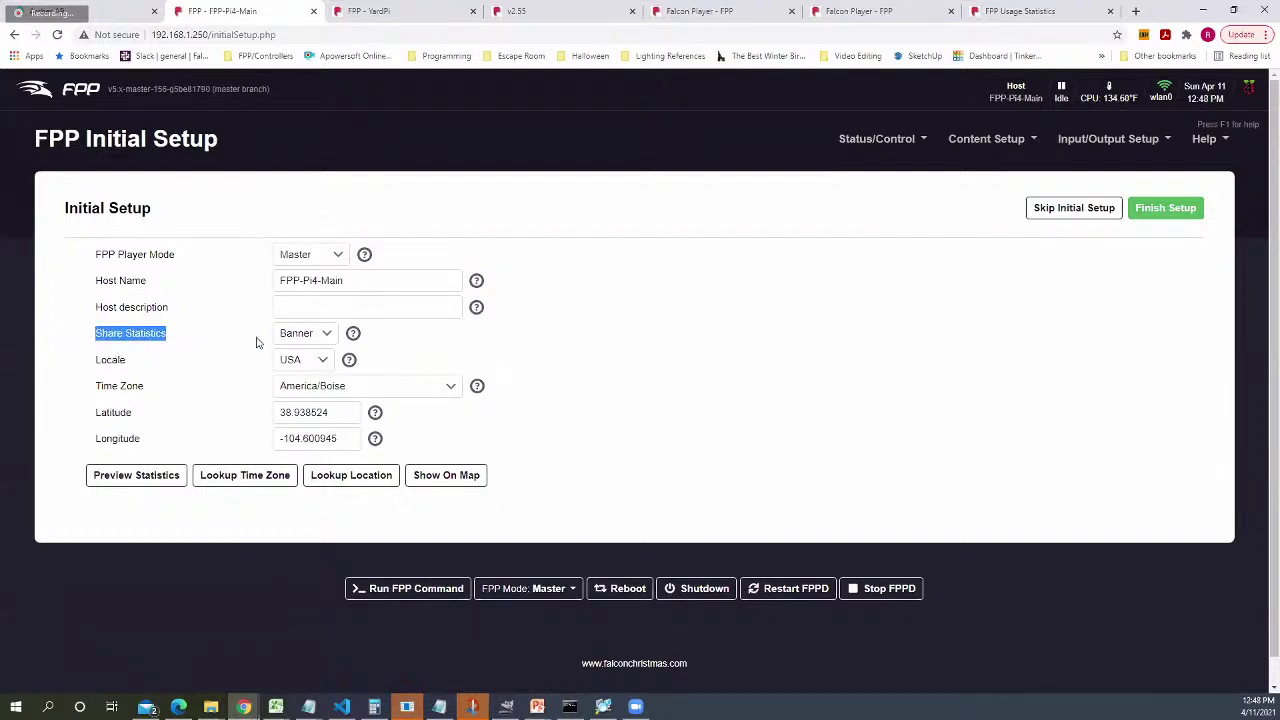
{"action": "mouse_move", "coordinate": [353, 336]}
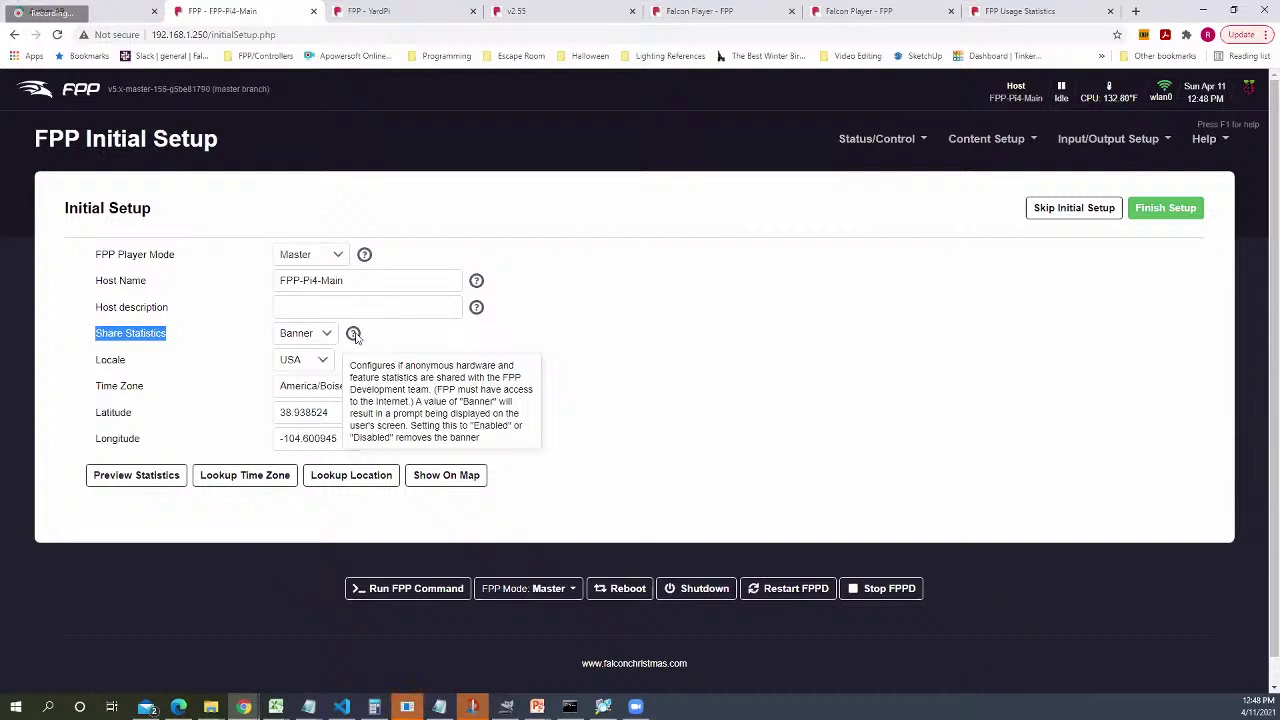
{"action": "left_click", "coordinate": [612, 330]}
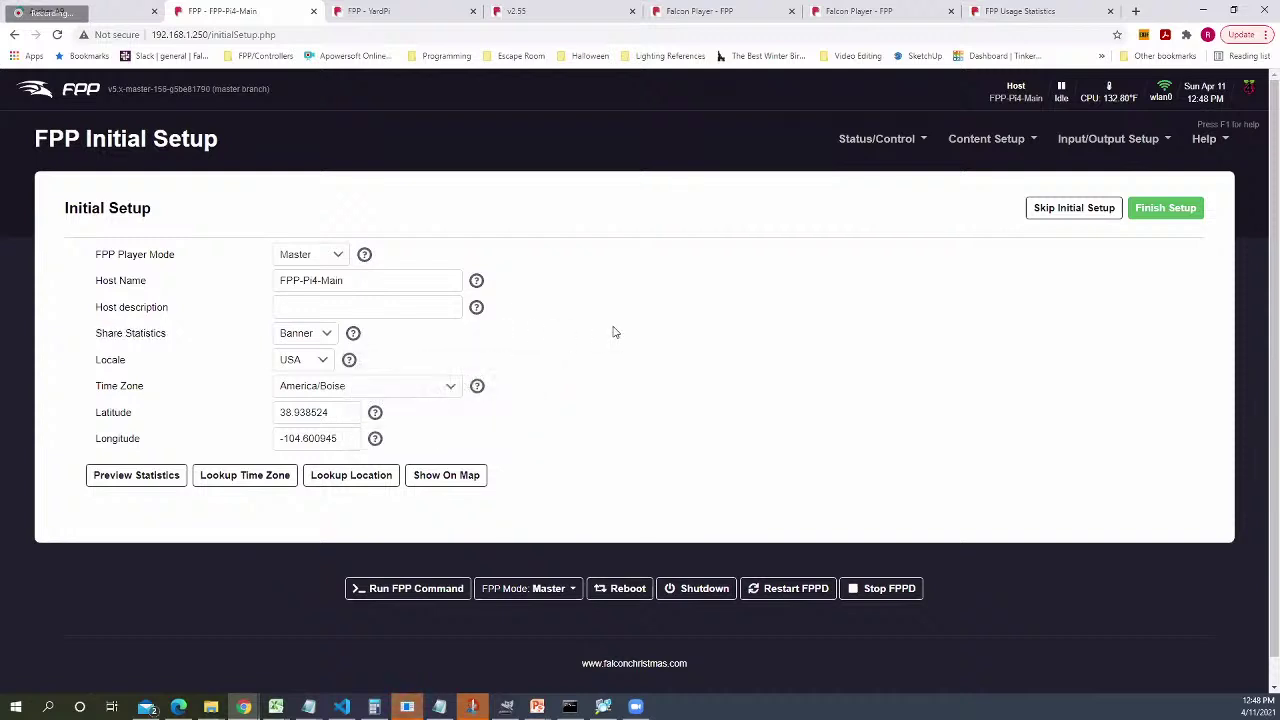
{"action": "left_click", "coordinate": [328, 335]}
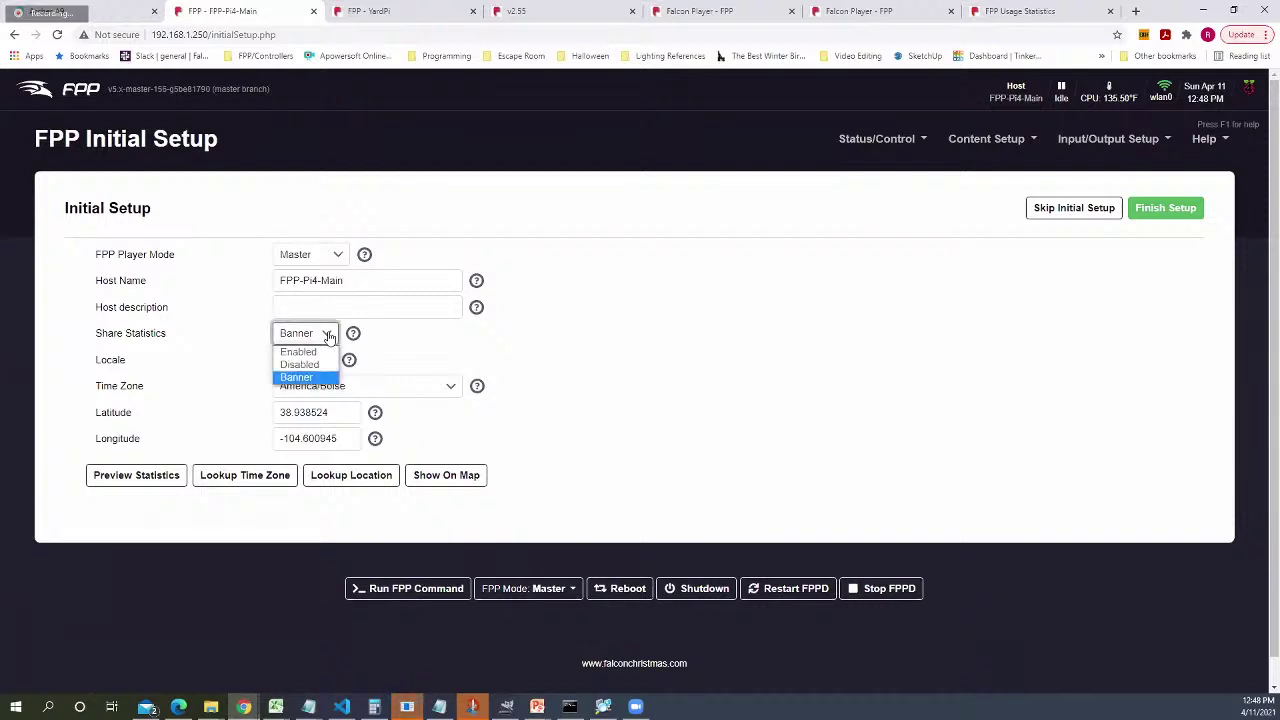
{"action": "left_click", "coordinate": [290, 352]}
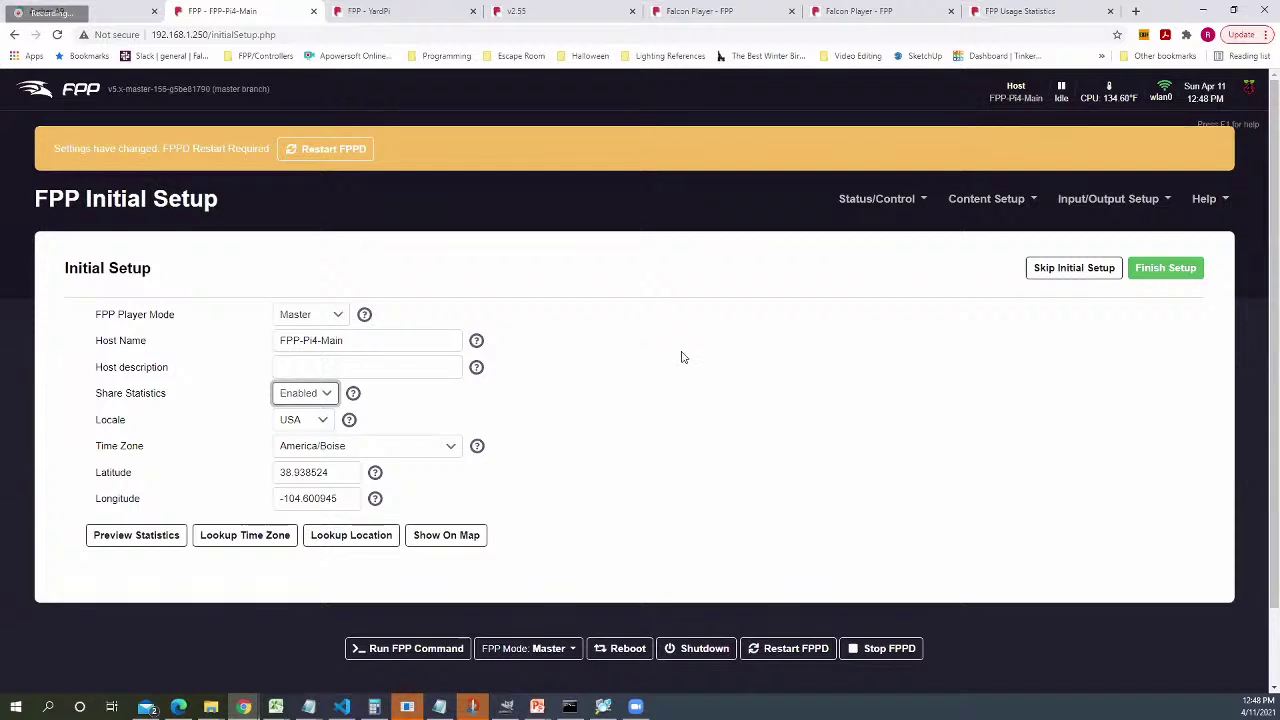
{"action": "left_click", "coordinate": [318, 150]}
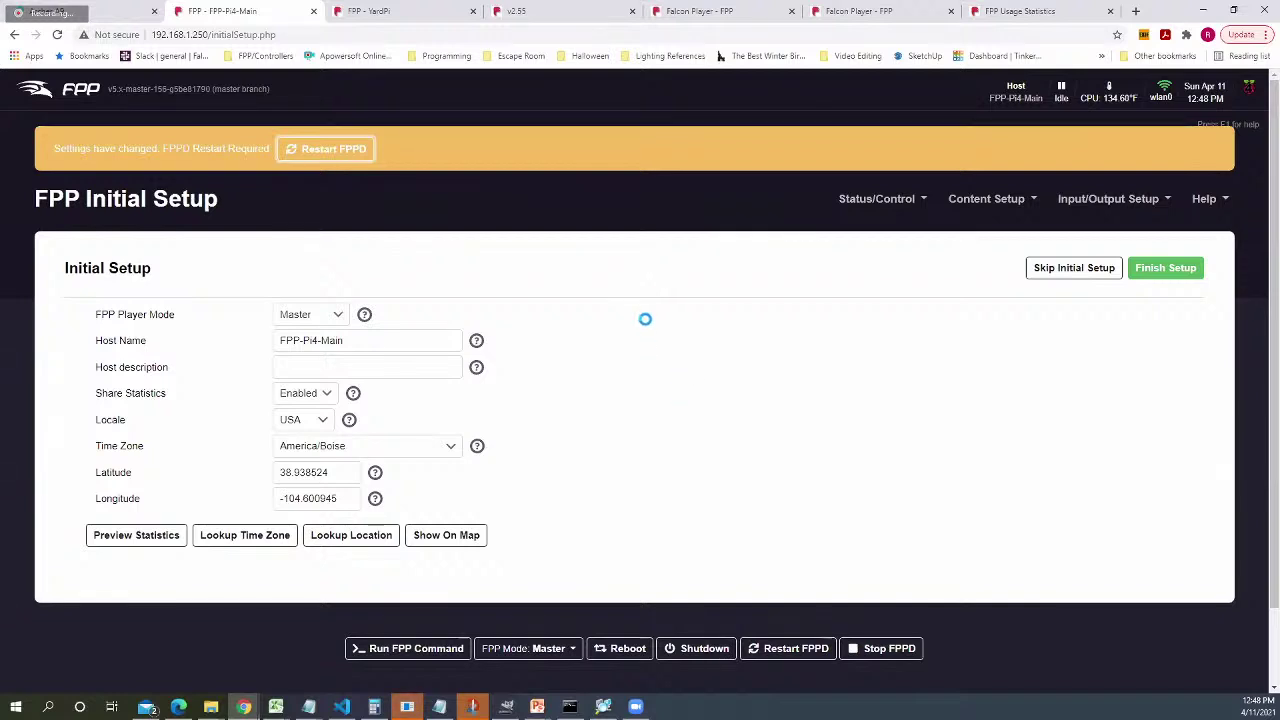
Reload the FPP Usage Statistics site and examine the Last Year charts for devices, platforms, releases, capes and plugins
{"action": "left_click", "coordinate": [1020, 11]}
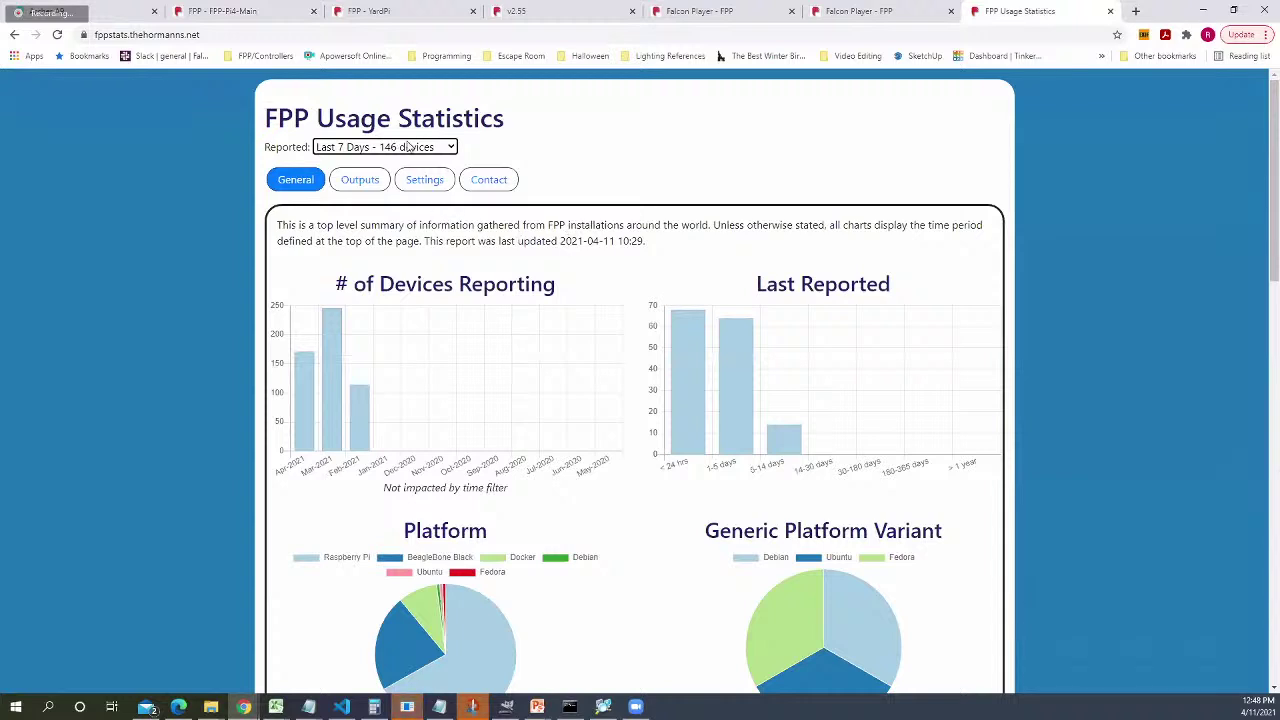
{"action": "left_click", "coordinate": [57, 35]}
{"action": "left_click", "coordinate": [450, 148]}
{"action": "scroll", "coordinate": [620, 293], "scroll_direction": "down", "scroll_amount": 8}
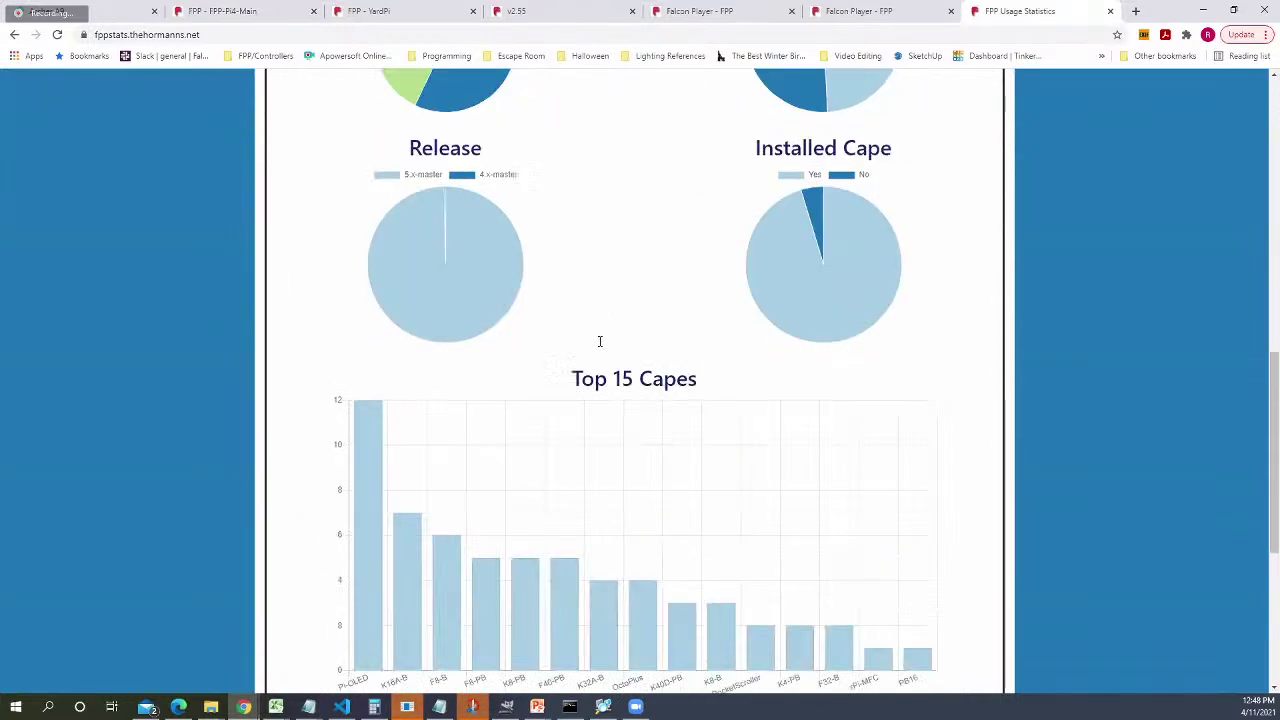
{"action": "scroll", "coordinate": [600, 341], "scroll_direction": "down", "scroll_amount": 4}
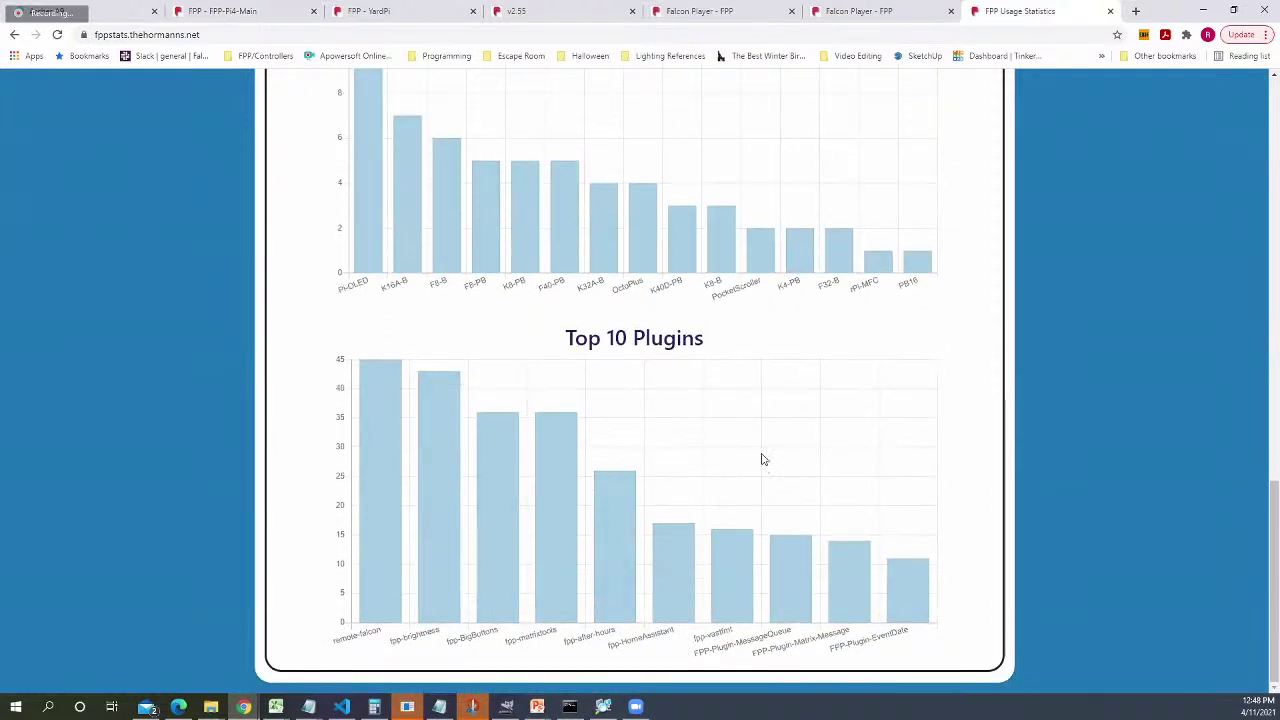
{"action": "scroll", "coordinate": [761, 459], "scroll_direction": "up", "scroll_amount": 1}
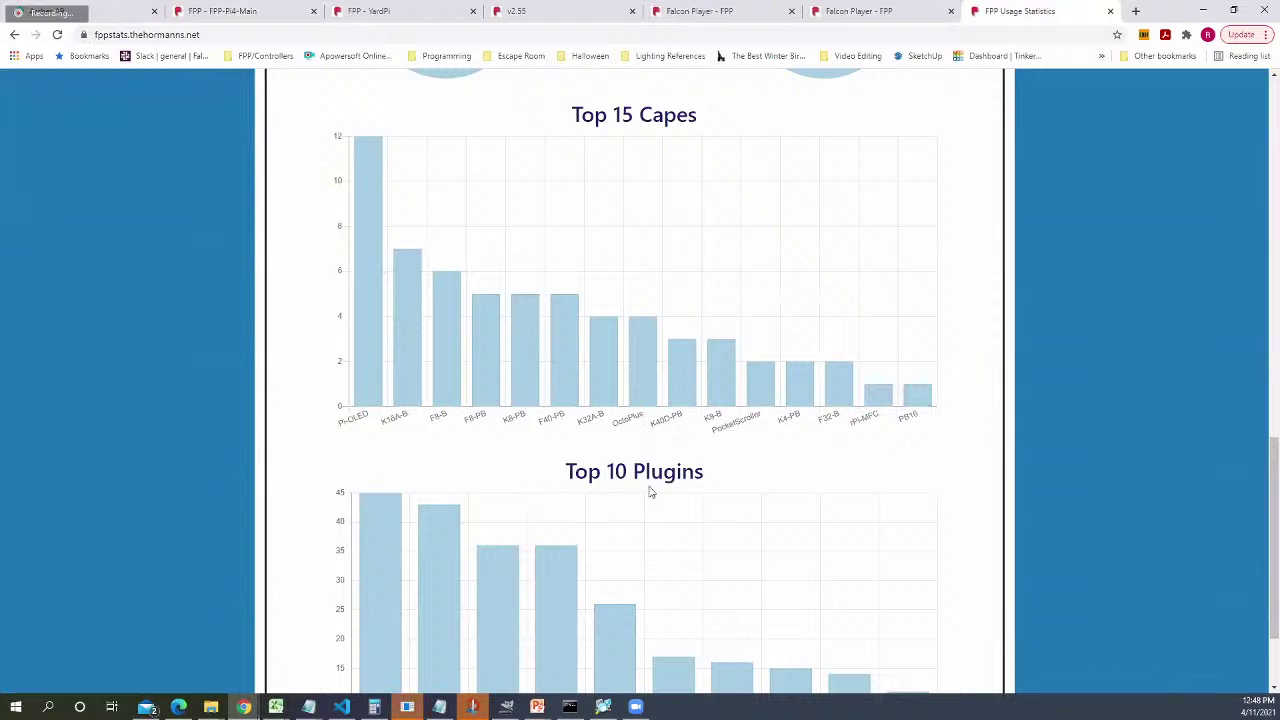
{"action": "scroll", "coordinate": [734, 491], "scroll_direction": "up", "scroll_amount": 2}
{"action": "scroll", "coordinate": [718, 491], "scroll_direction": "up", "scroll_amount": 2}
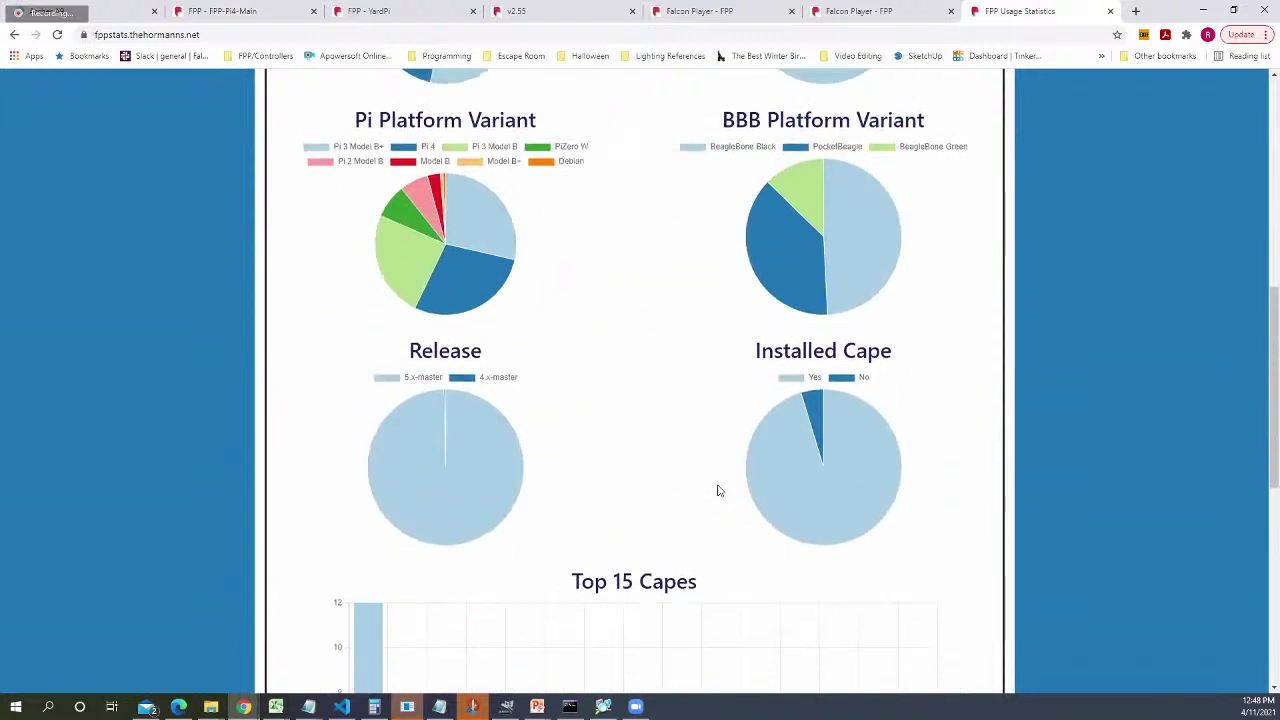
{"action": "scroll", "coordinate": [700, 490], "scroll_direction": "up", "scroll_amount": 2}
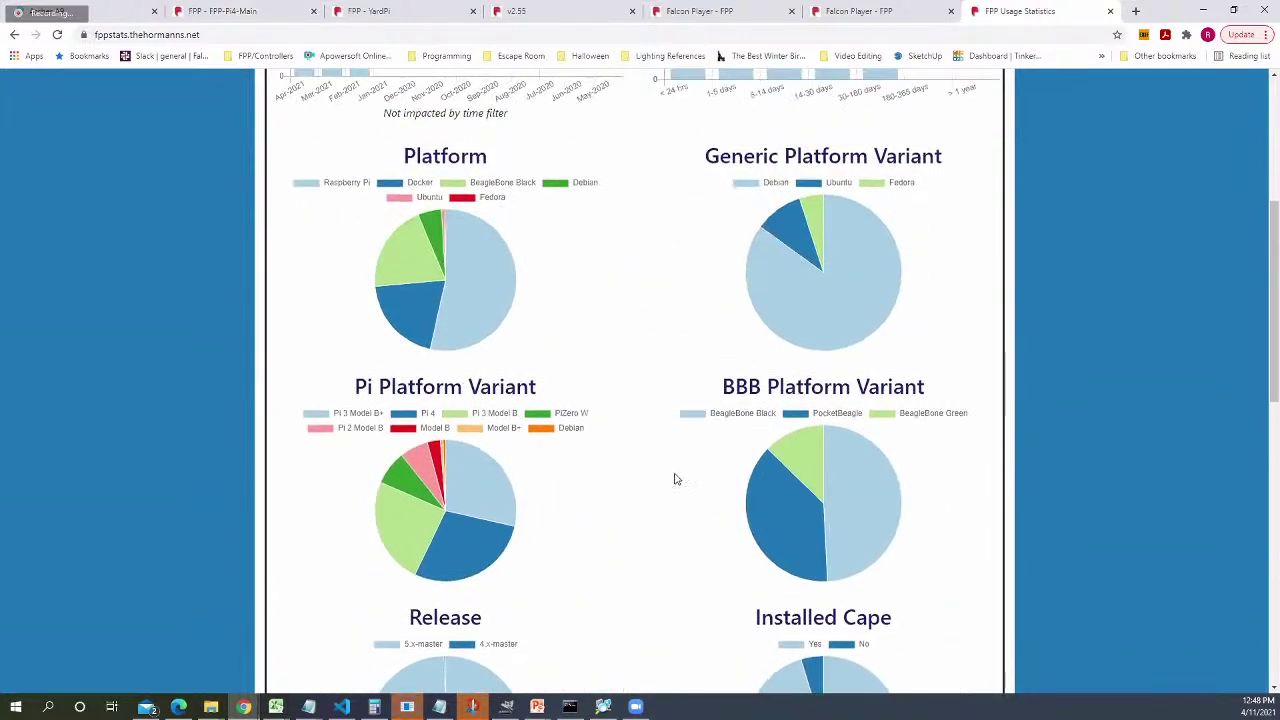
{"action": "scroll", "coordinate": [662, 472], "scroll_direction": "up", "scroll_amount": 2}
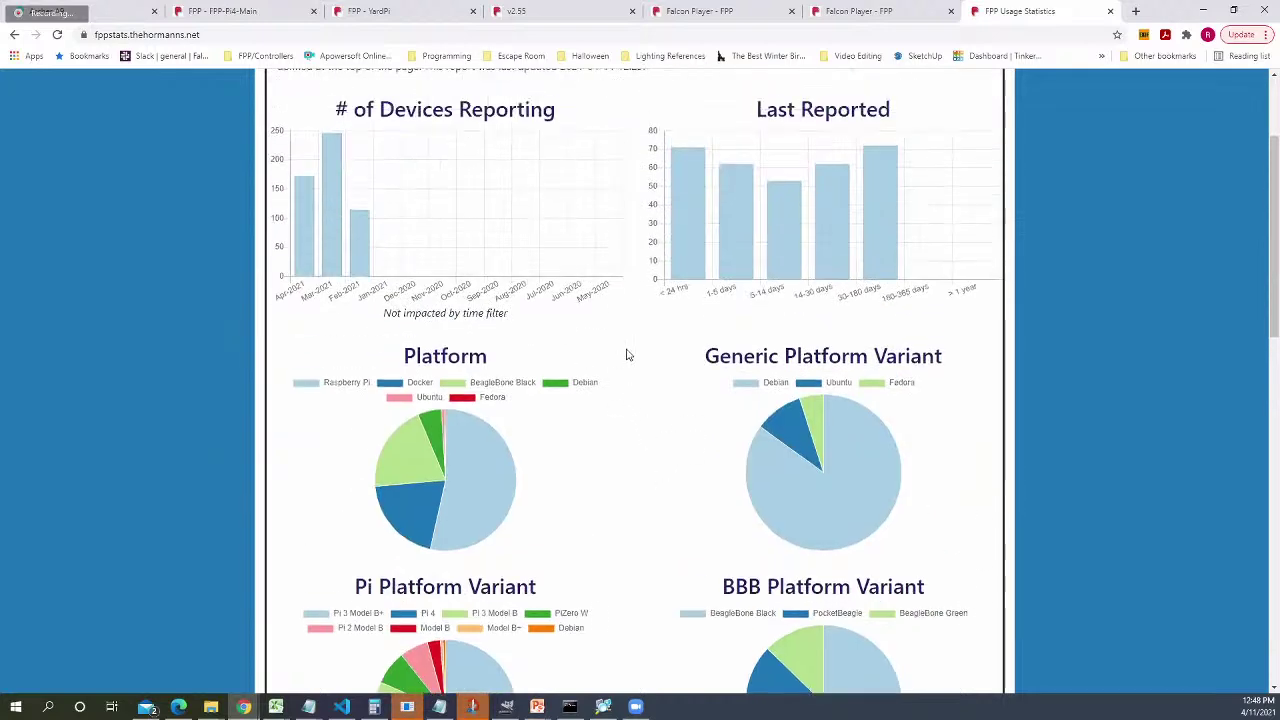
{"action": "scroll", "coordinate": [640, 349], "scroll_direction": "up", "scroll_amount": 2}
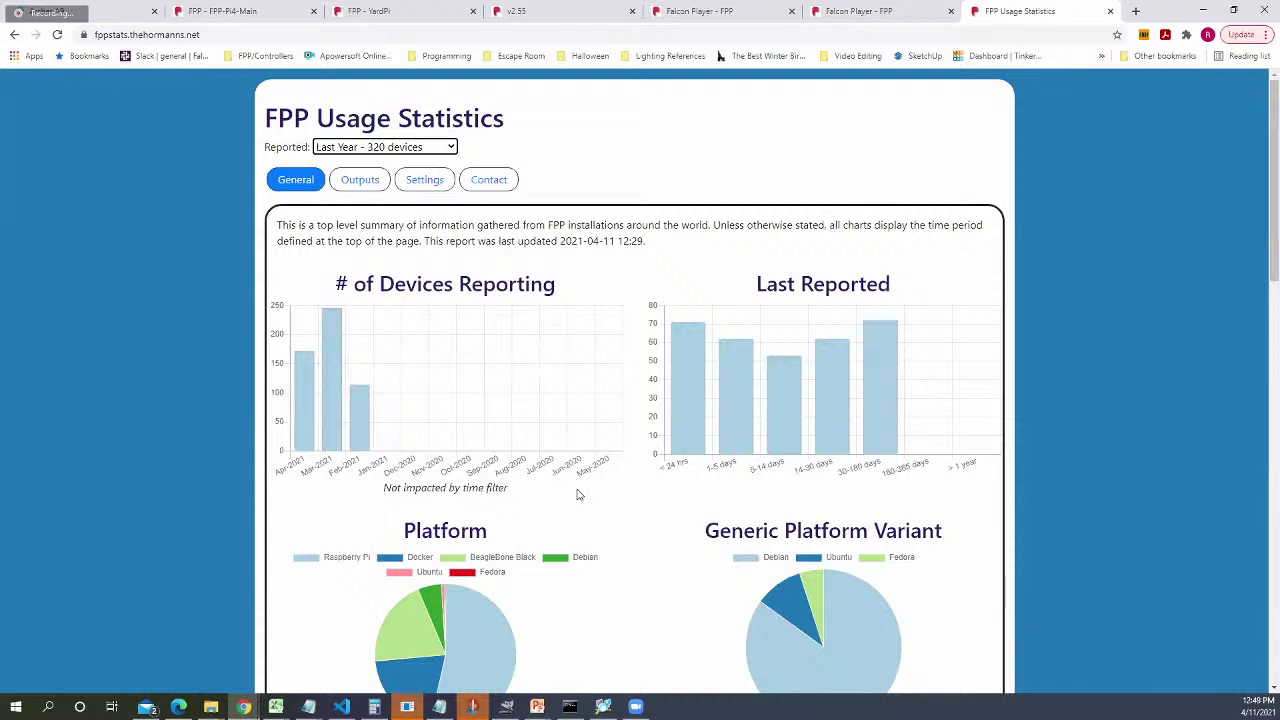
{"action": "scroll", "coordinate": [577, 494], "scroll_direction": "down", "scroll_amount": 2}
{"action": "scroll", "coordinate": [577, 494], "scroll_direction": "up", "scroll_amount": 2}
{"action": "scroll", "coordinate": [685, 249], "scroll_direction": "down", "scroll_amount": 2}
{"action": "scroll", "coordinate": [680, 245], "scroll_direction": "up", "scroll_amount": 2}
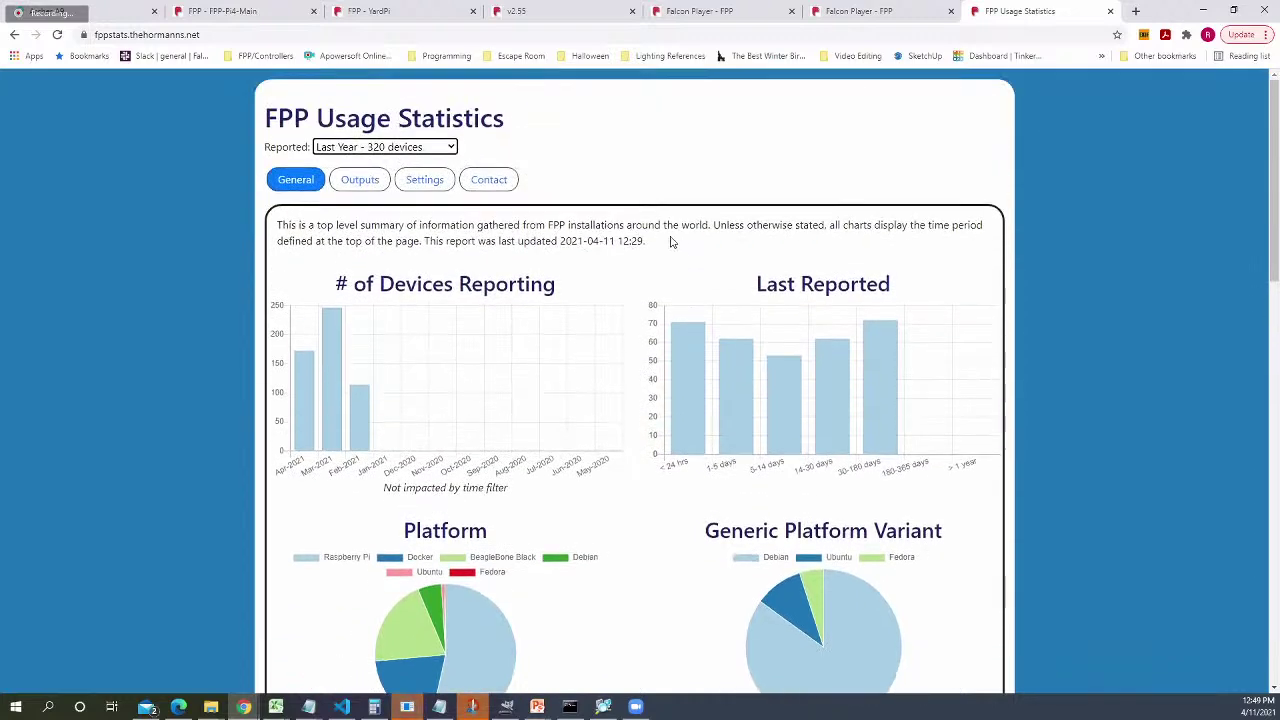
Limit the usage report to Last 7 Days and inspect the monthly device counts, last reported and platform variant charts
{"action": "left_click", "coordinate": [453, 146]}
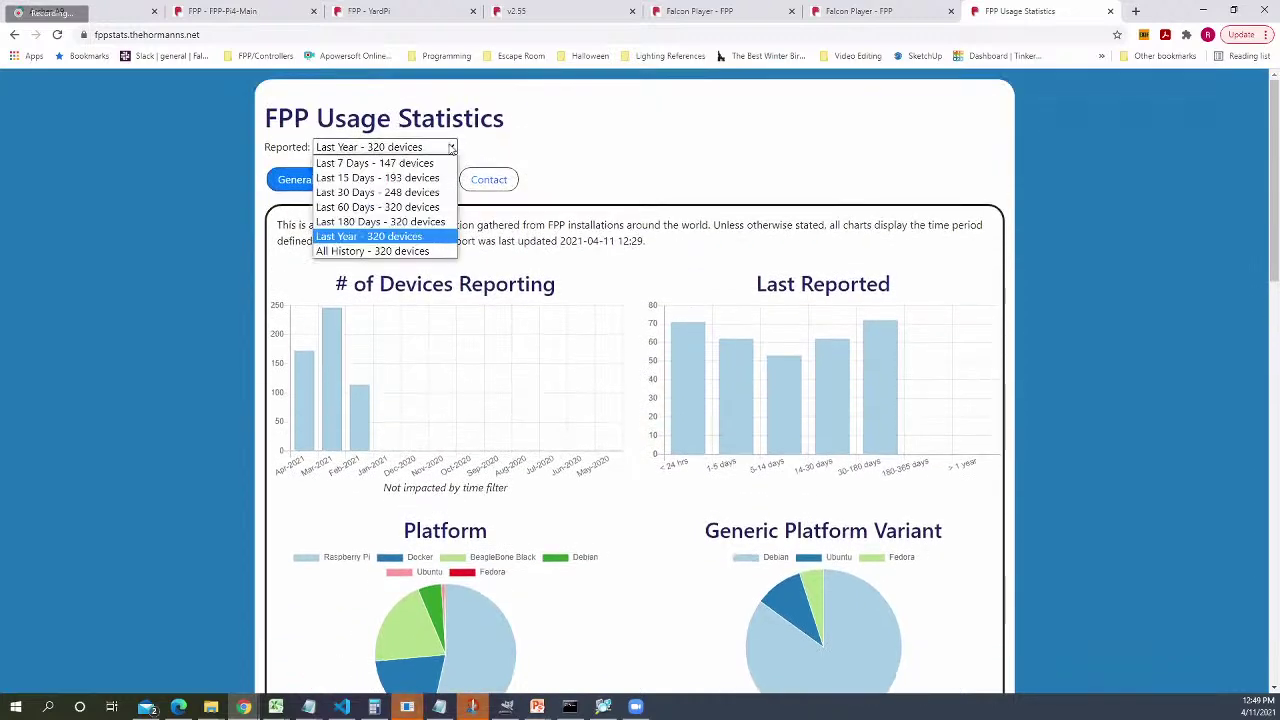
{"action": "left_click", "coordinate": [370, 164]}
{"action": "mouse_move", "coordinate": [305, 410]}
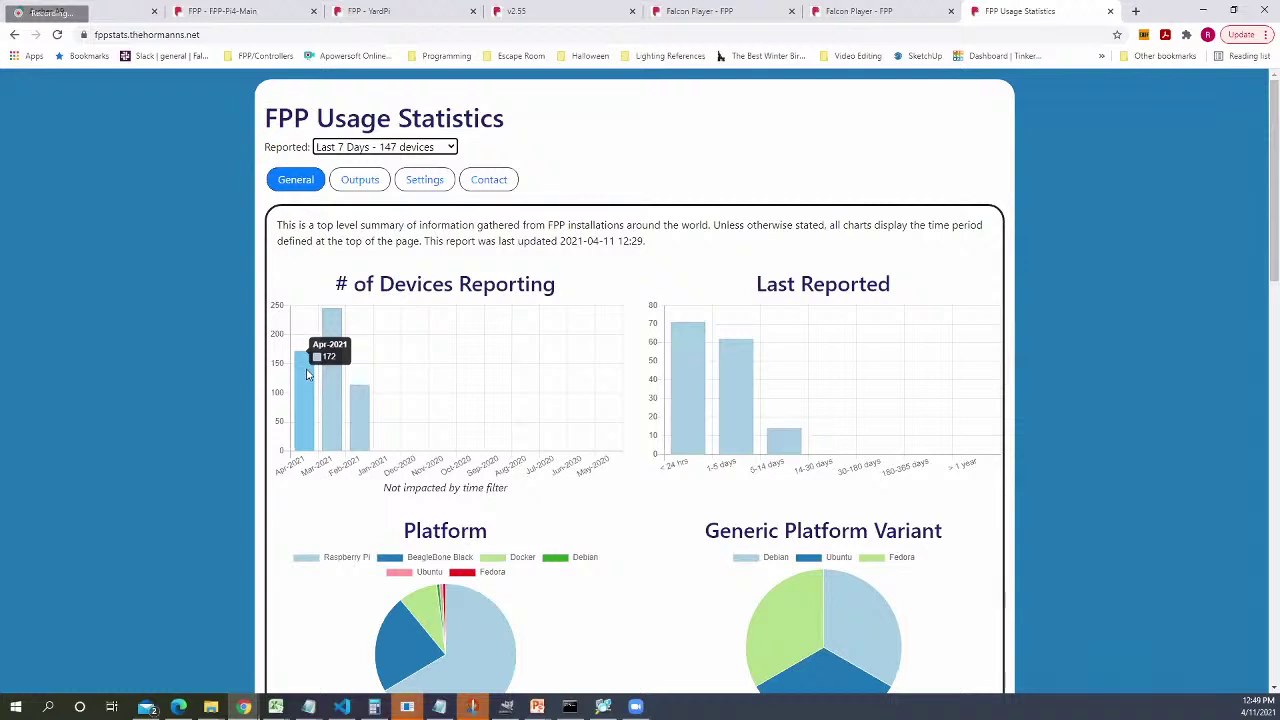
{"action": "mouse_move", "coordinate": [334, 372]}
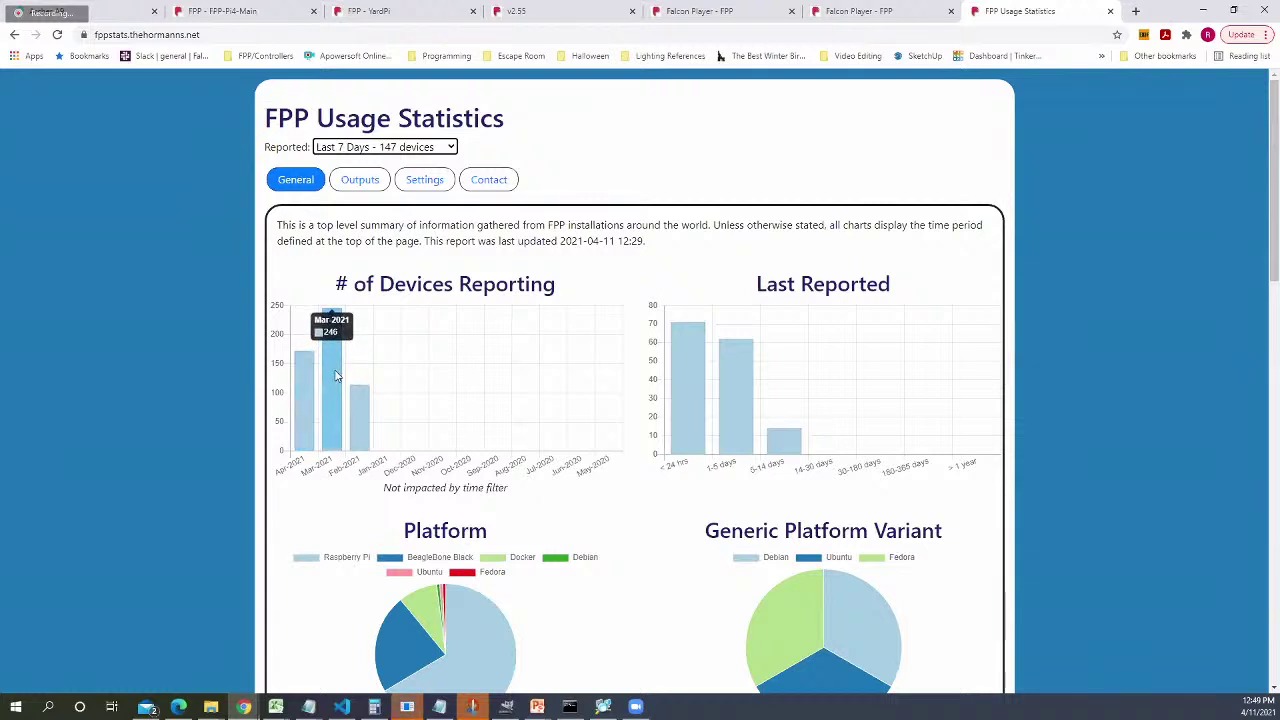
{"action": "mouse_move", "coordinate": [356, 402]}
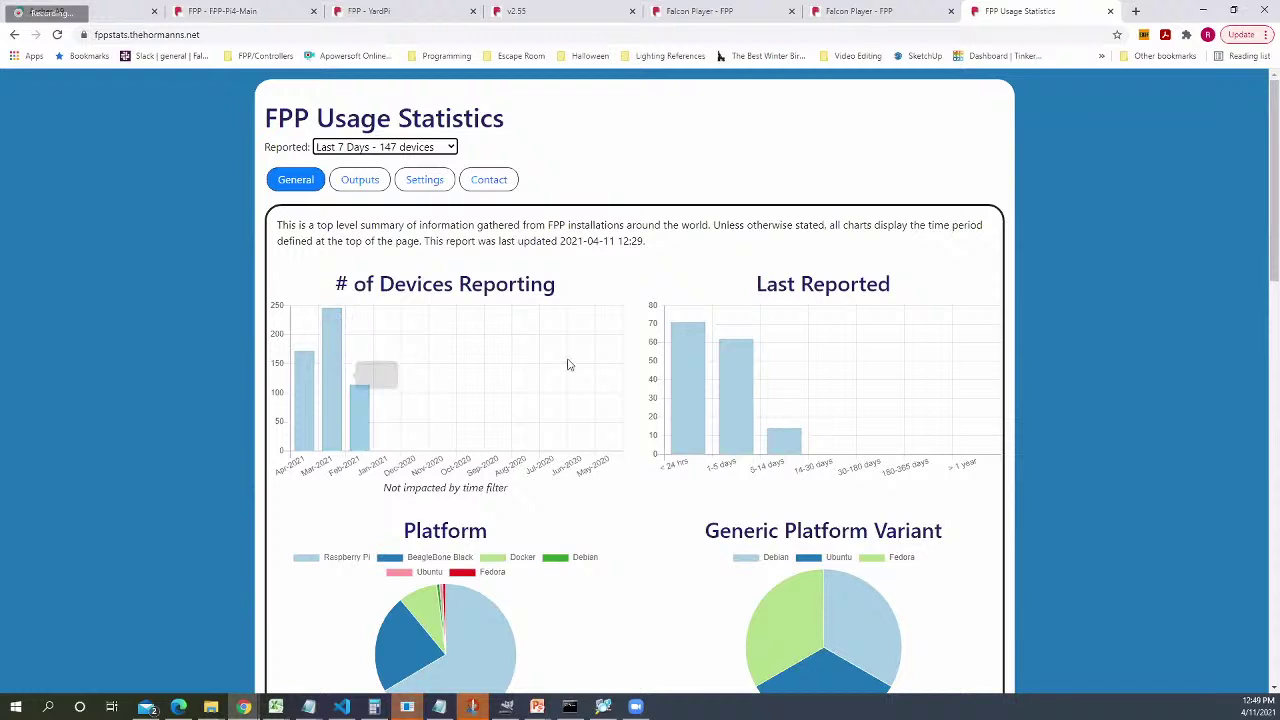
{"action": "mouse_move", "coordinate": [703, 374]}
{"action": "scroll", "coordinate": [629, 400], "scroll_direction": "down", "scroll_amount": 2}
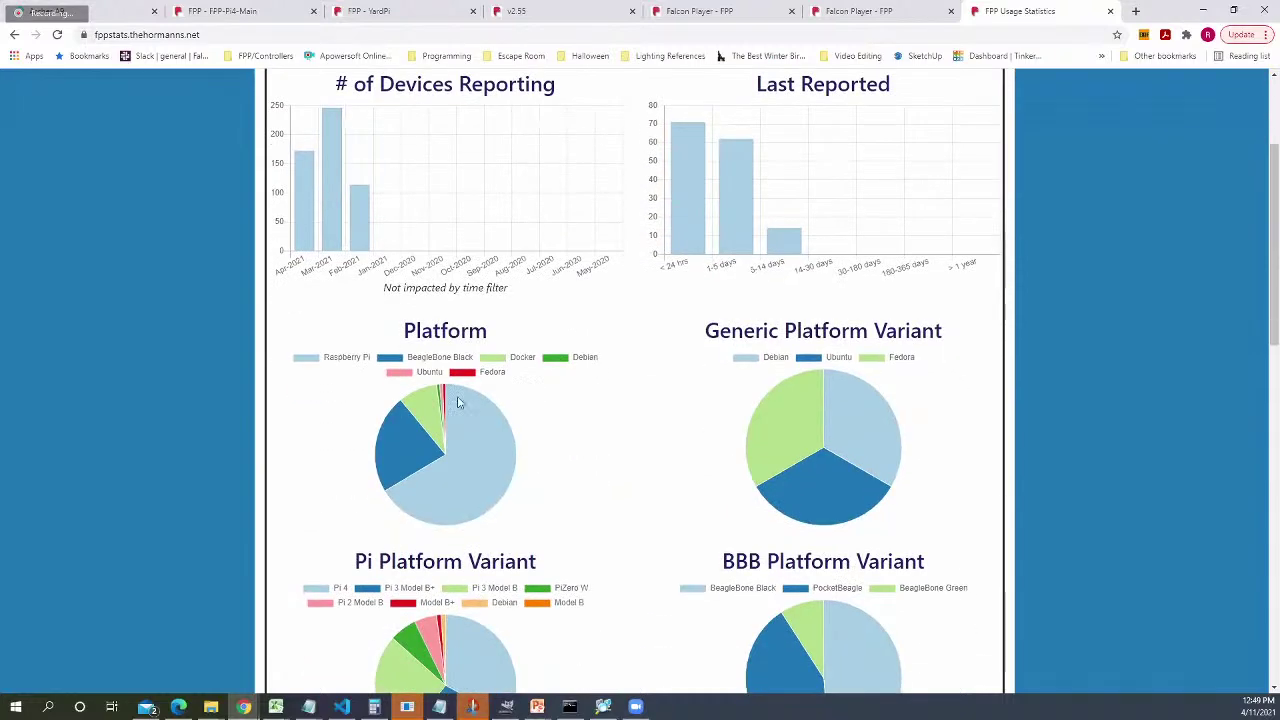
{"action": "mouse_move", "coordinate": [794, 422]}
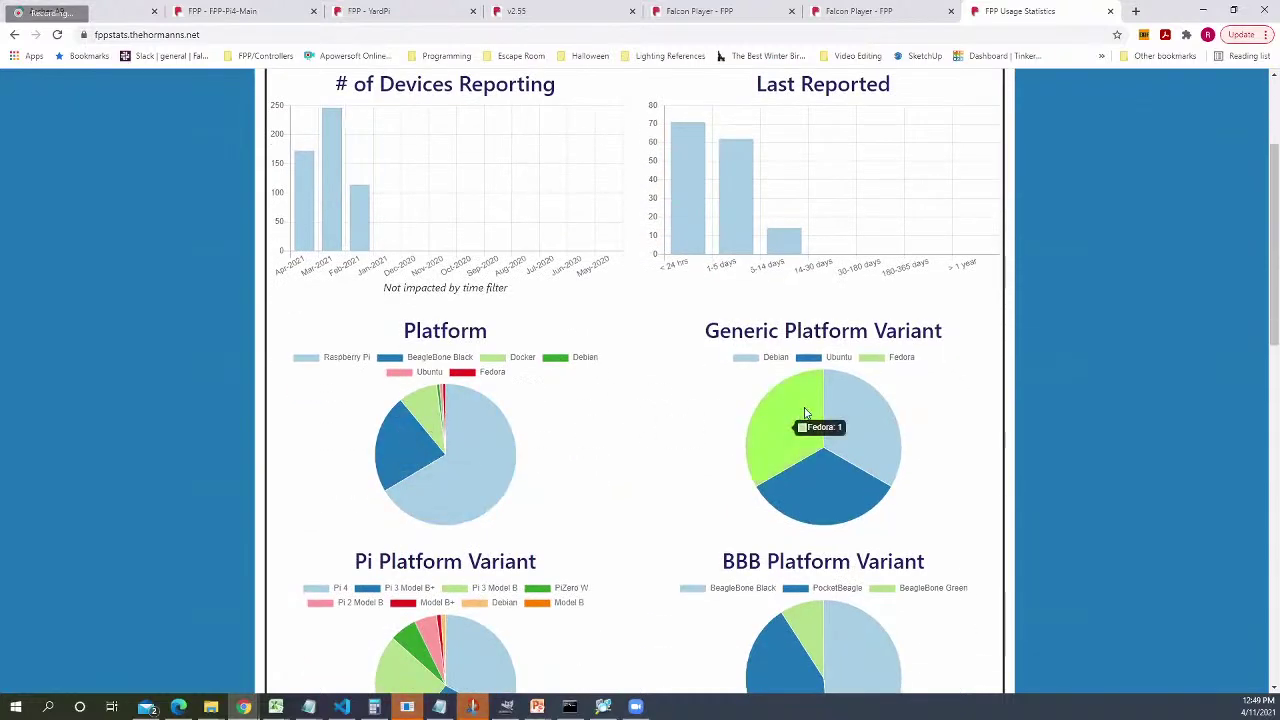
Examine the last-7-days charts for Pi and BBB platform variants, release, installed cape, top capes and top plugins
{"action": "scroll", "coordinate": [620, 423], "scroll_direction": "down", "scroll_amount": 2}
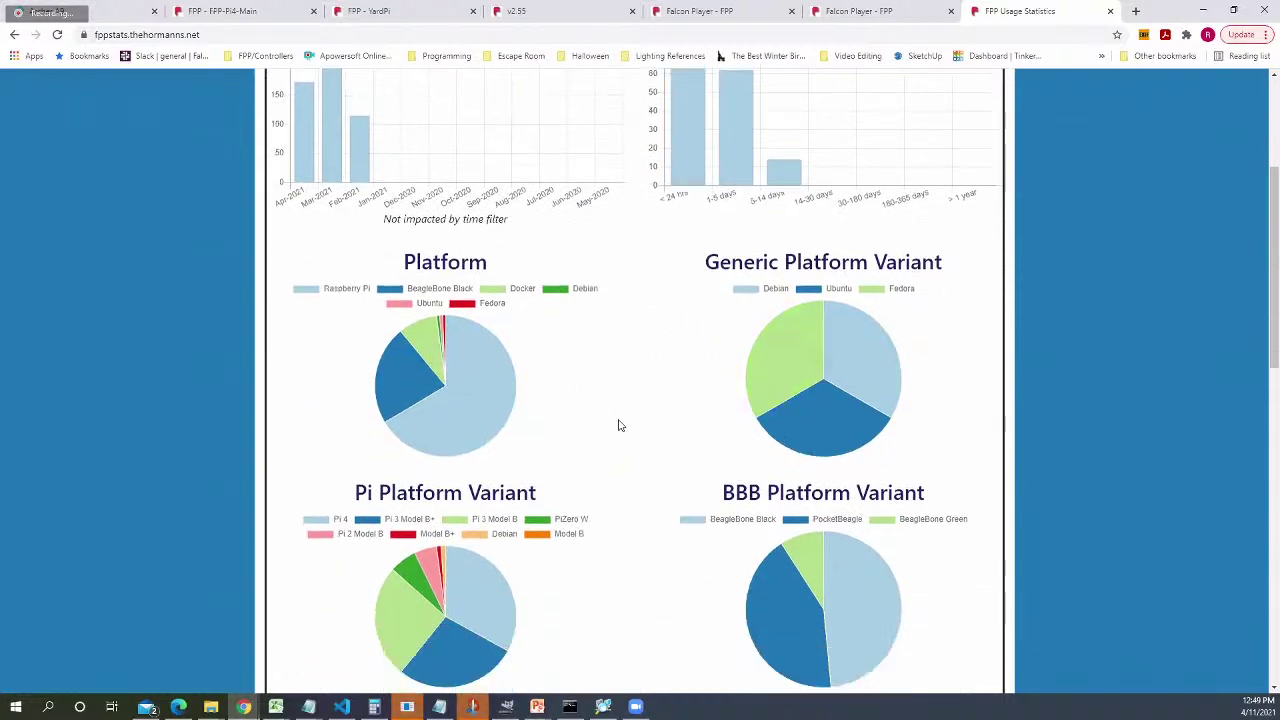
{"action": "scroll", "coordinate": [607, 420], "scroll_direction": "down", "scroll_amount": 1}
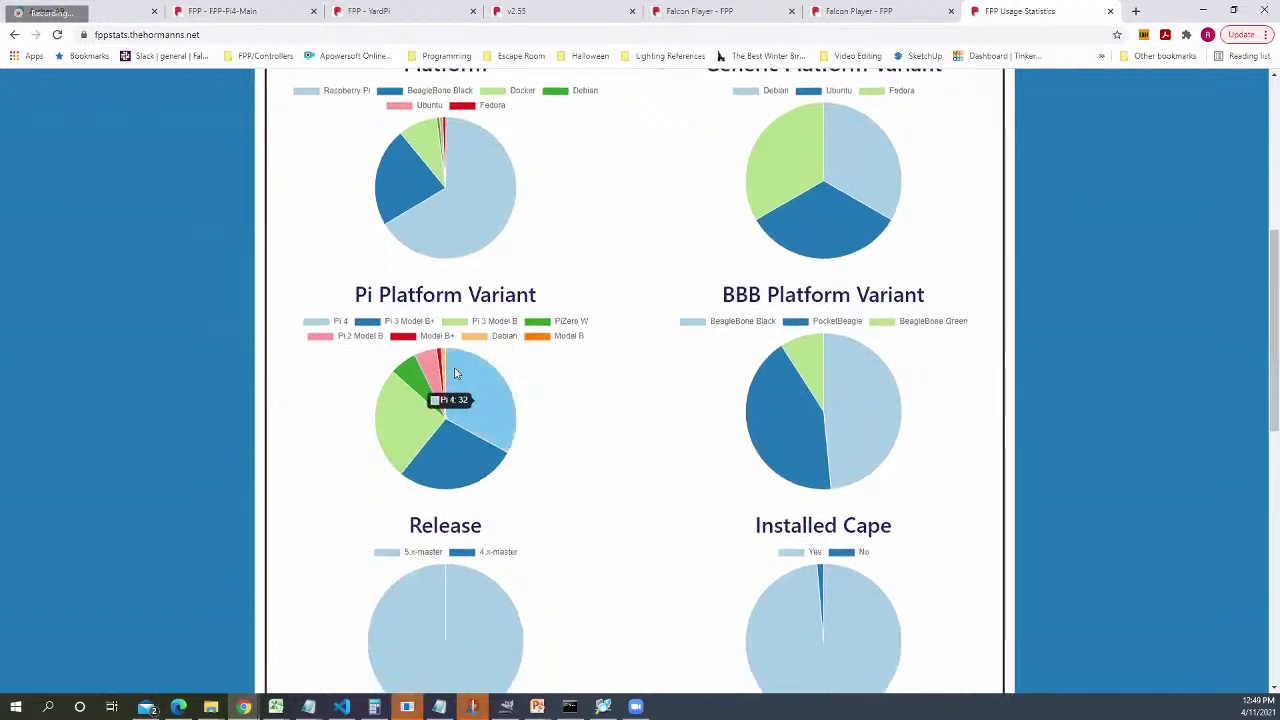
{"action": "mouse_move", "coordinate": [431, 436]}
{"action": "mouse_move", "coordinate": [806, 358]}
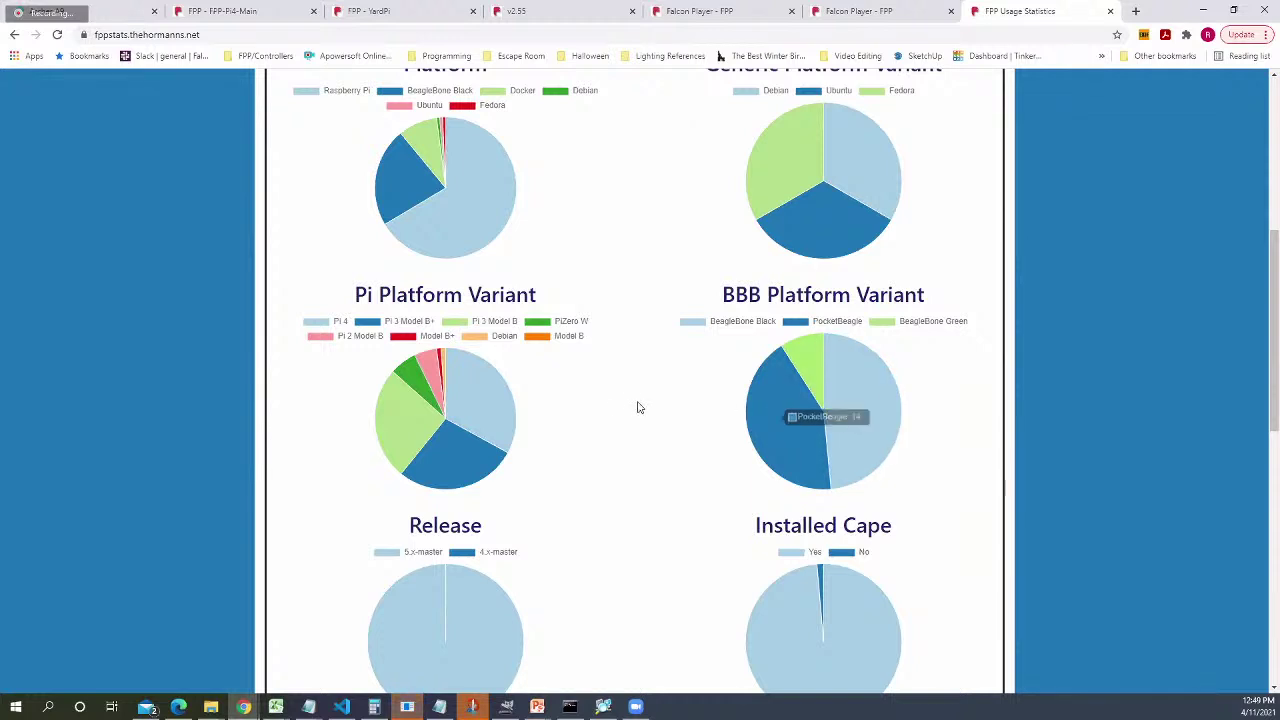
{"action": "scroll", "coordinate": [645, 406], "scroll_direction": "down", "scroll_amount": 2}
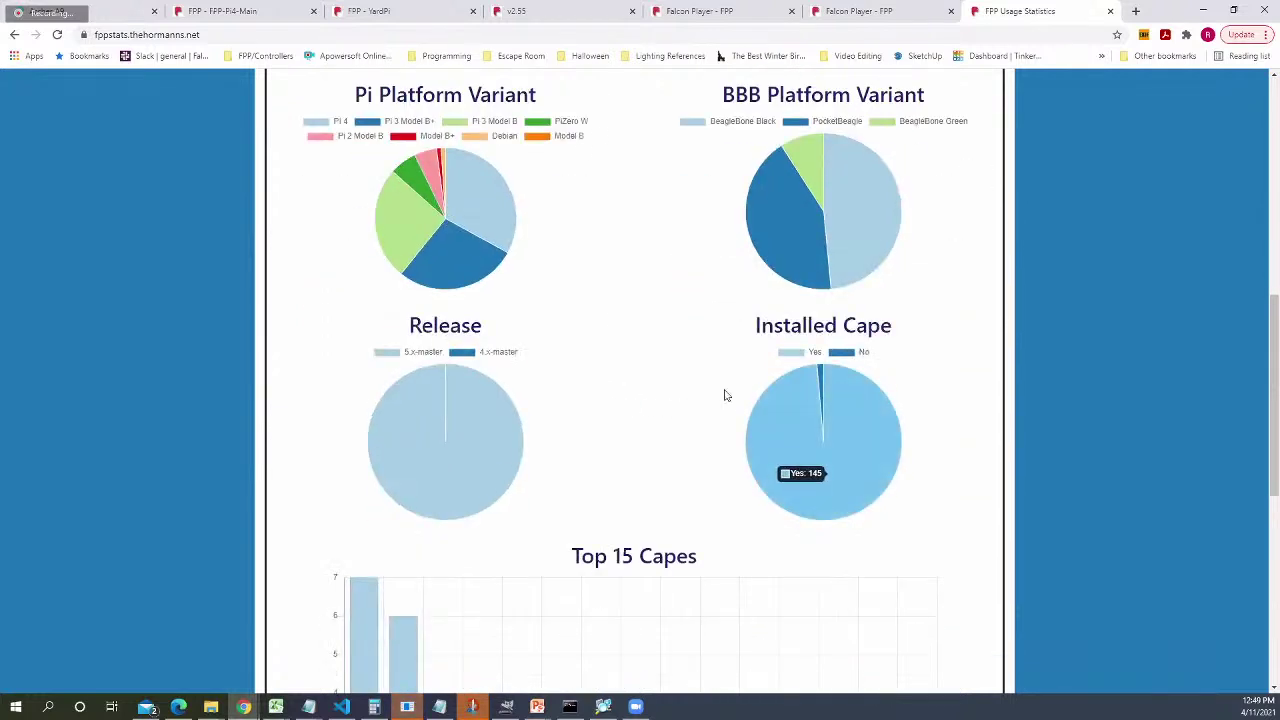
{"action": "mouse_move", "coordinate": [497, 397]}
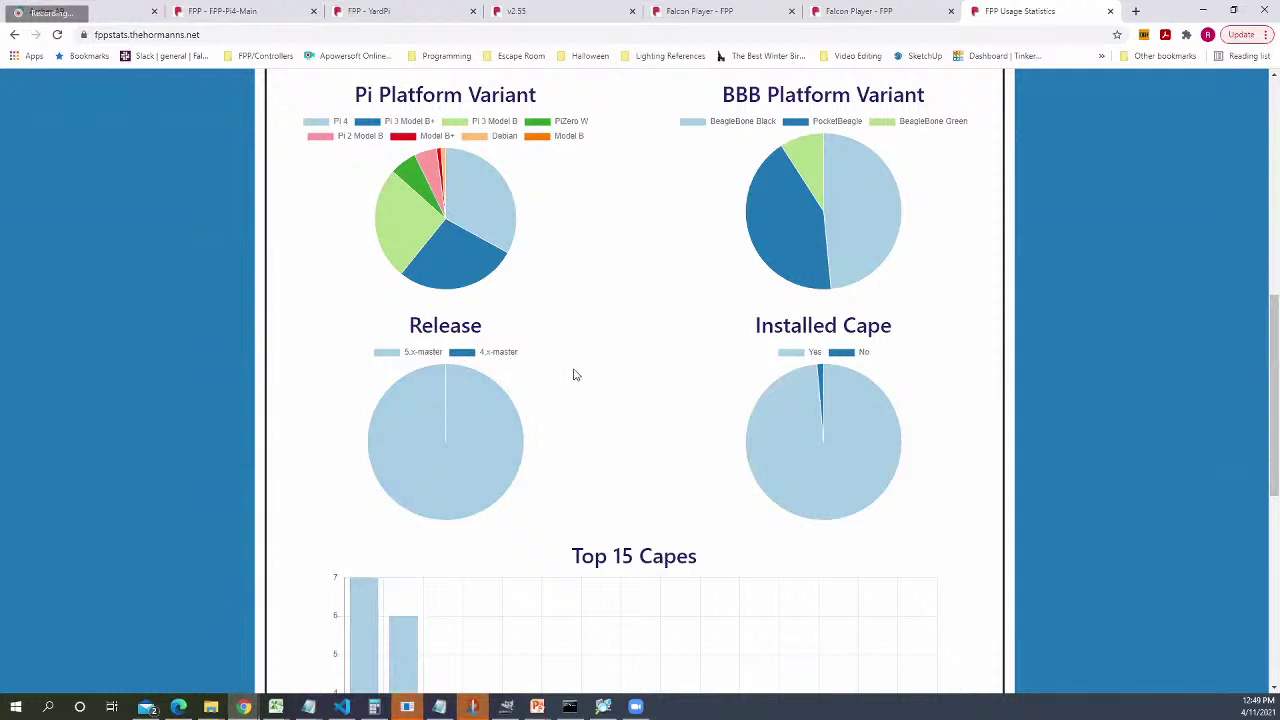
{"action": "scroll", "coordinate": [573, 377], "scroll_direction": "down", "scroll_amount": 3}
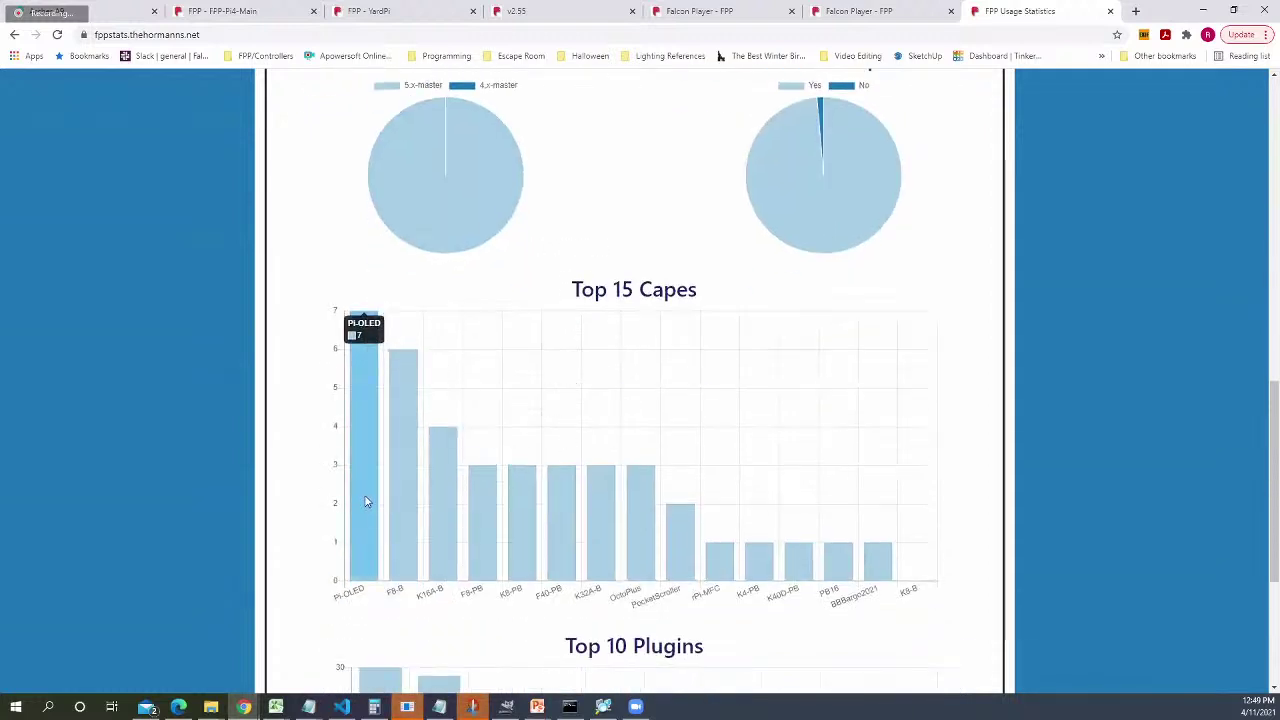
{"action": "scroll", "coordinate": [366, 480], "scroll_direction": "down", "scroll_amount": 2}
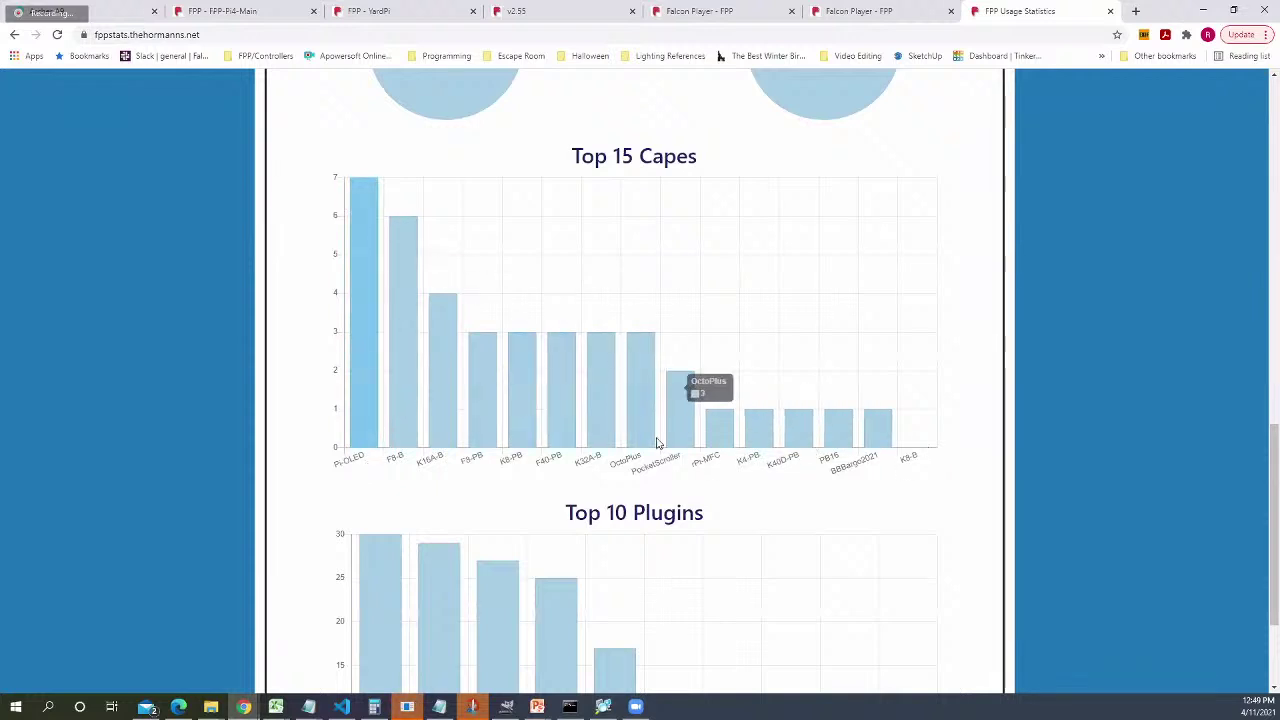
{"action": "scroll", "coordinate": [522, 420], "scroll_direction": "down", "scroll_amount": 2}
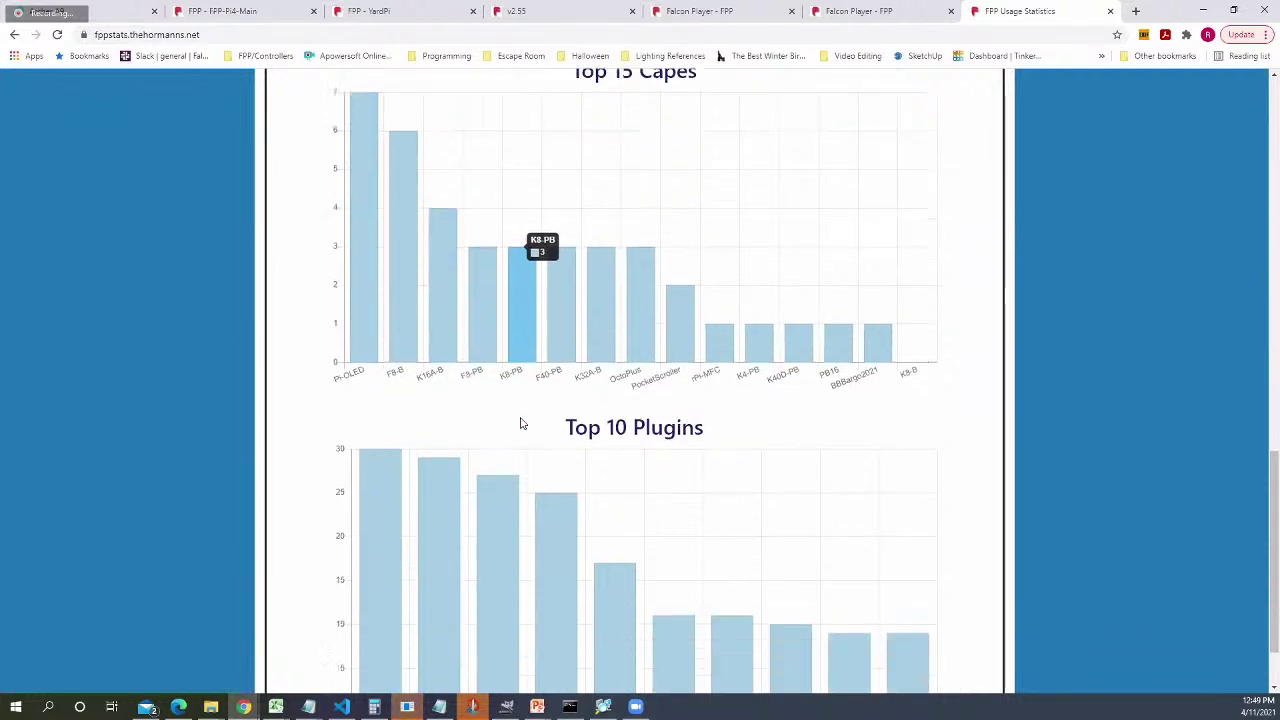
{"action": "scroll", "coordinate": [481, 466], "scroll_direction": "up", "scroll_amount": 15}
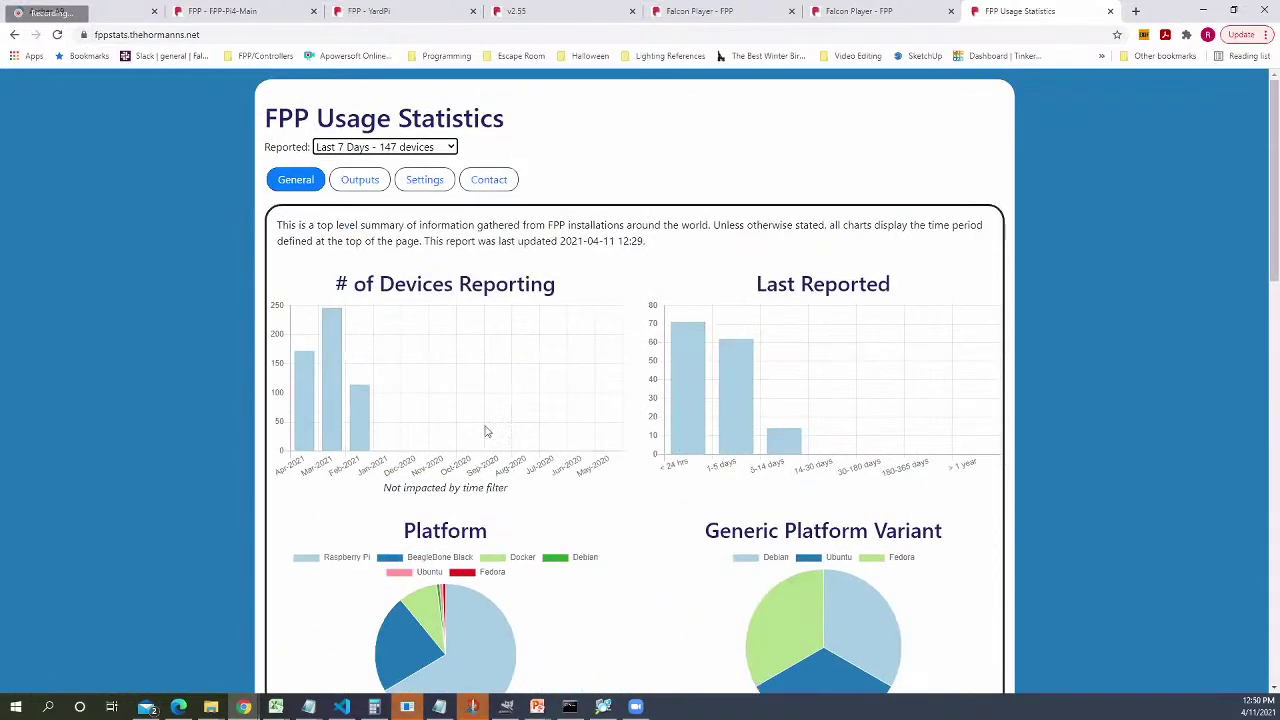
Review the Outputs, Contact and Settings sections of the FPP Usage Statistics report, including the popular settings and FPP mode charts
{"action": "left_click", "coordinate": [361, 181]}
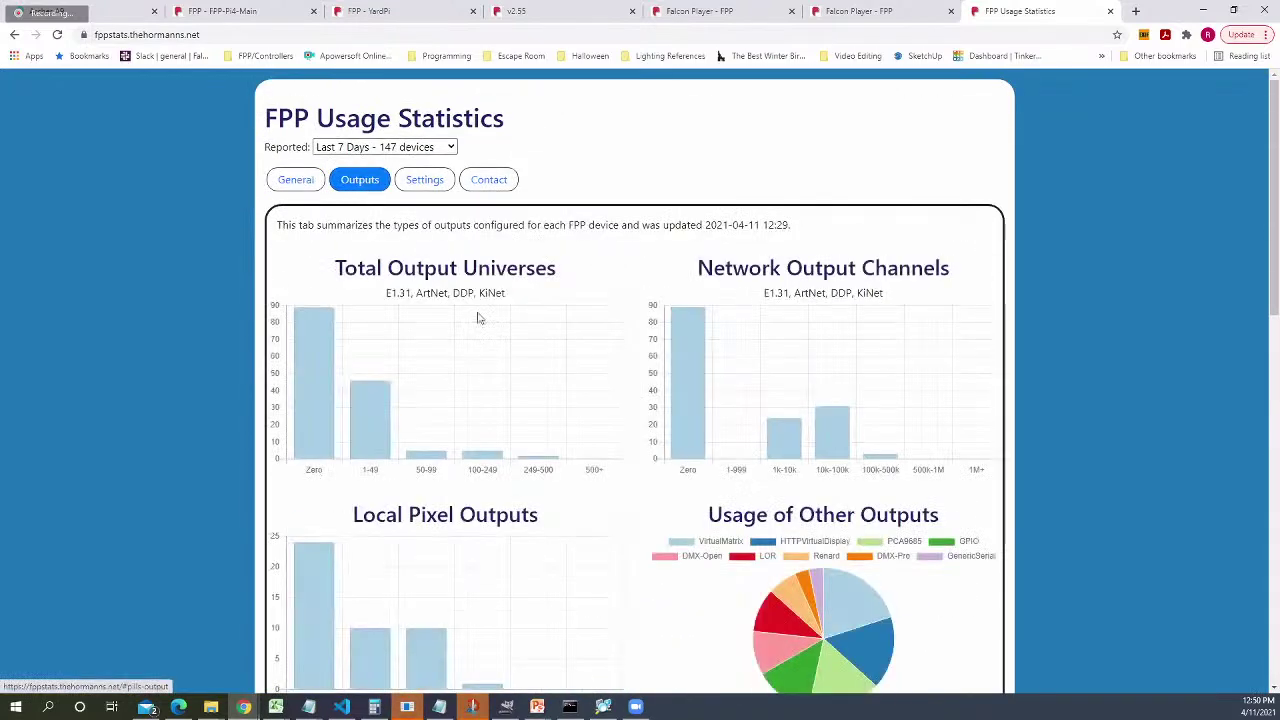
{"action": "scroll", "coordinate": [568, 352], "scroll_direction": "down", "scroll_amount": 2}
{"action": "scroll", "coordinate": [568, 356], "scroll_direction": "up", "scroll_amount": 2}
{"action": "left_click", "coordinate": [489, 179]}
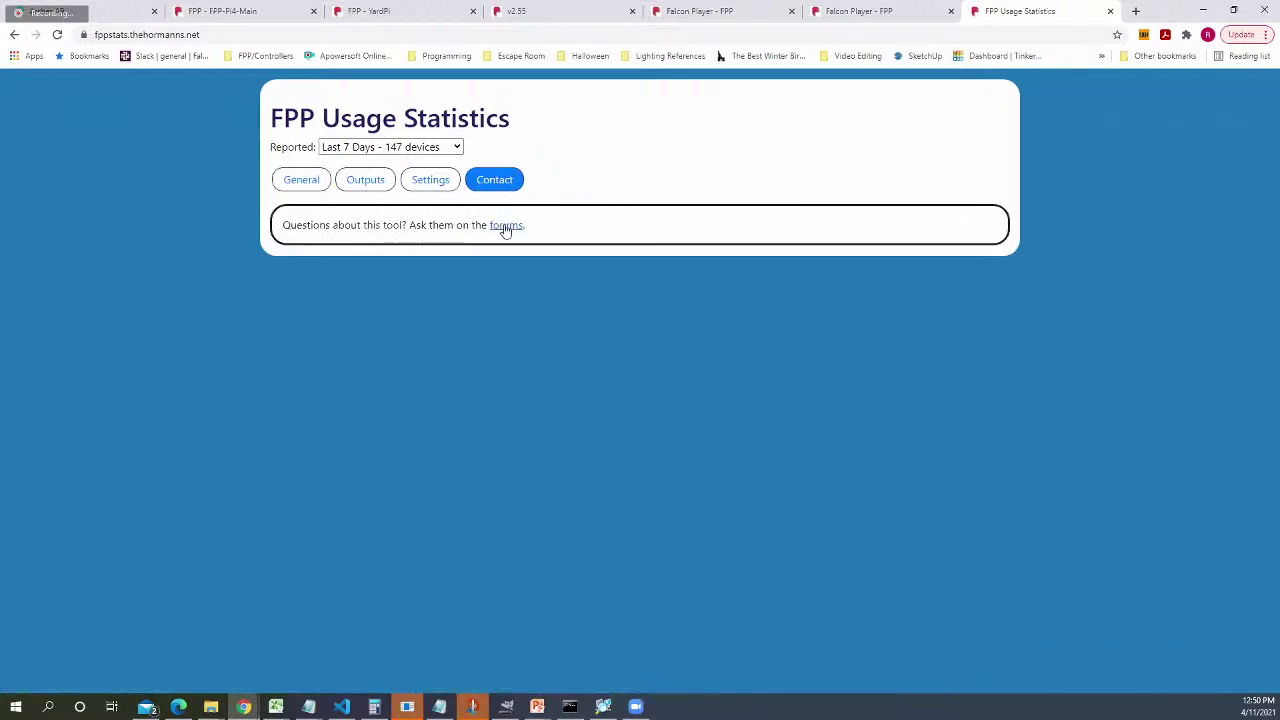
{"action": "left_click", "coordinate": [424, 186]}
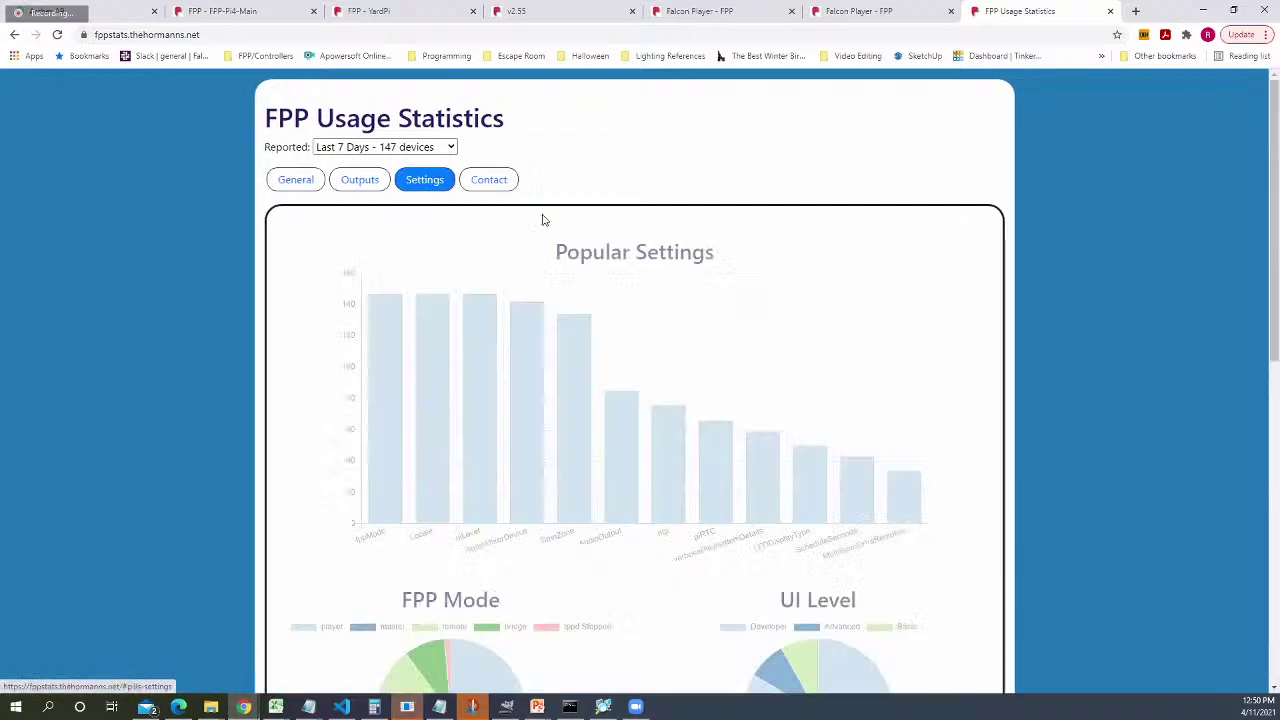
{"action": "scroll", "coordinate": [335, 341], "scroll_direction": "down", "scroll_amount": 2}
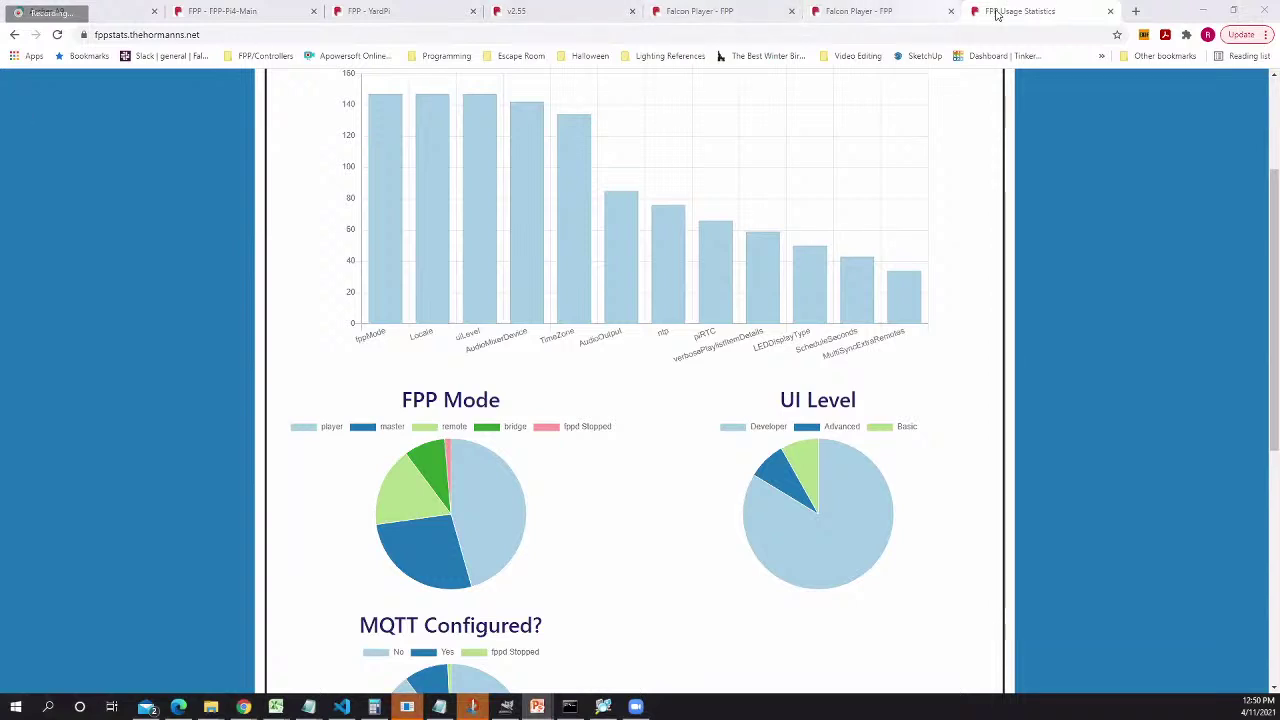
Switch to the PowerPoint slide show and go back two slides from its end
{"action": "key", "text": "alt+Tab"}
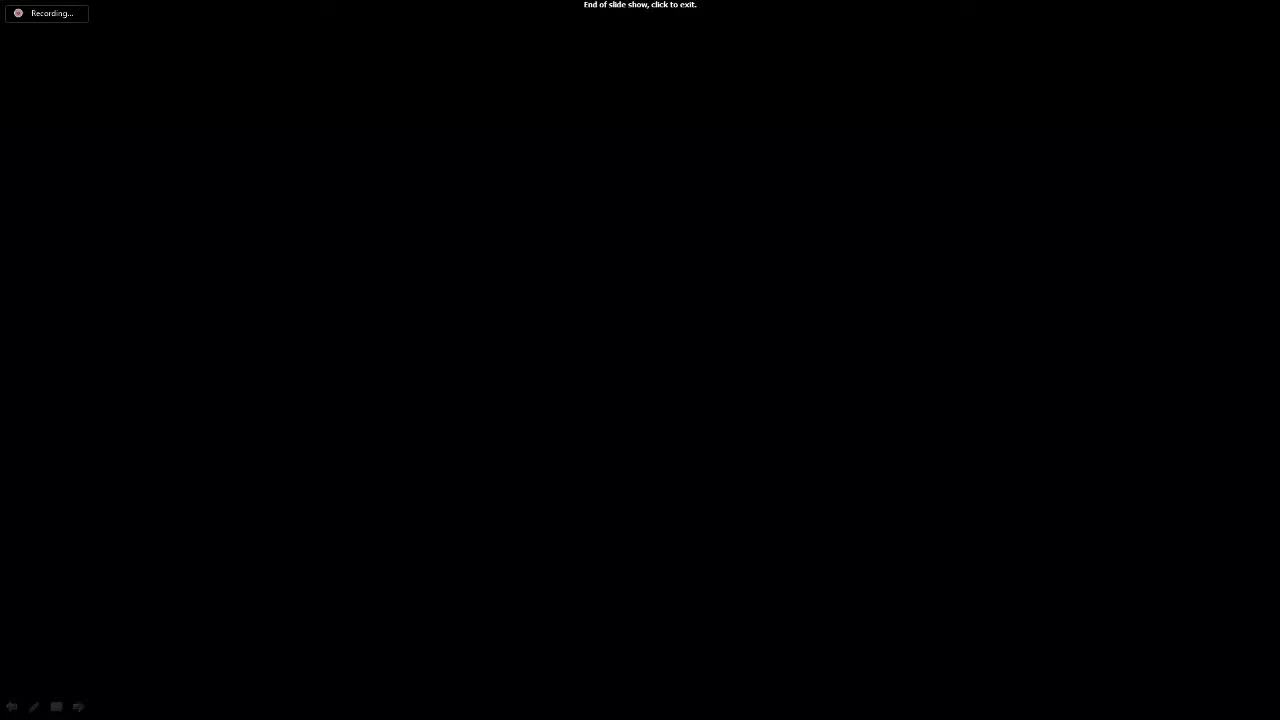
{"action": "key", "text": "Left"}
{"action": "key", "text": "Left"}
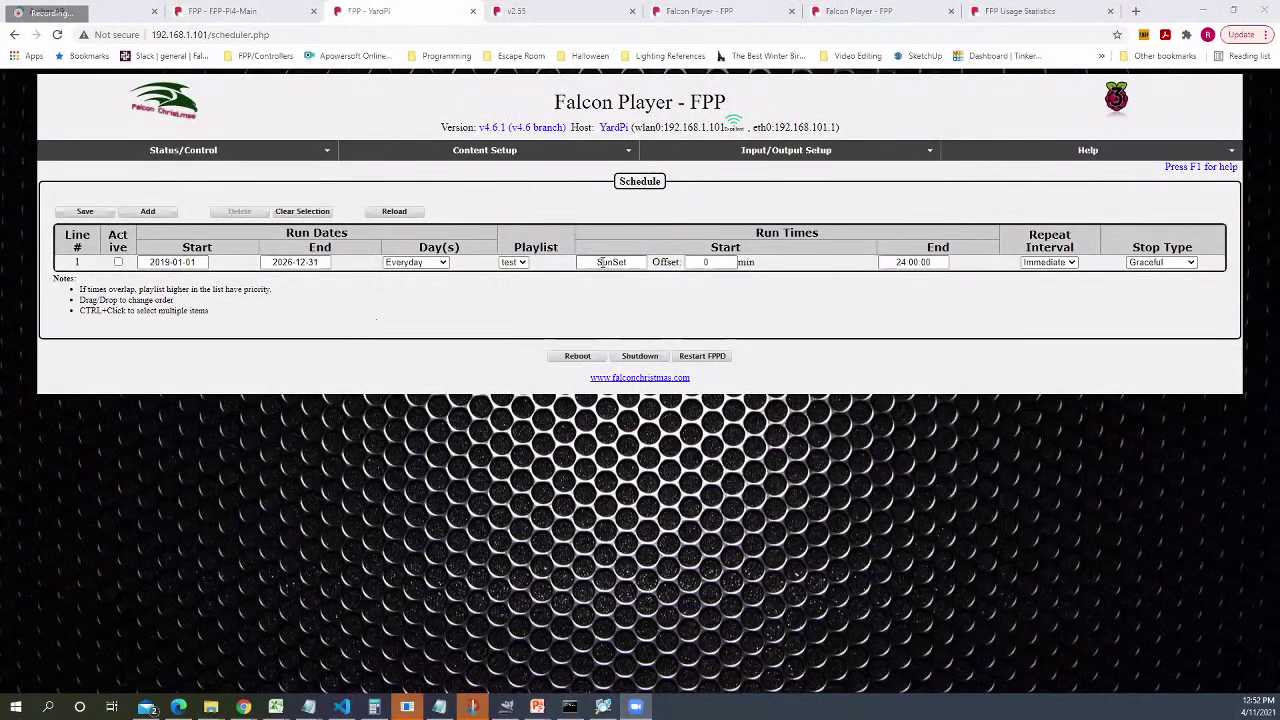
Try a 20-minute offset on the SunSet start time of the YardPi schedule entry for the test playlist
{"action": "left_click", "coordinate": [596, 262]}
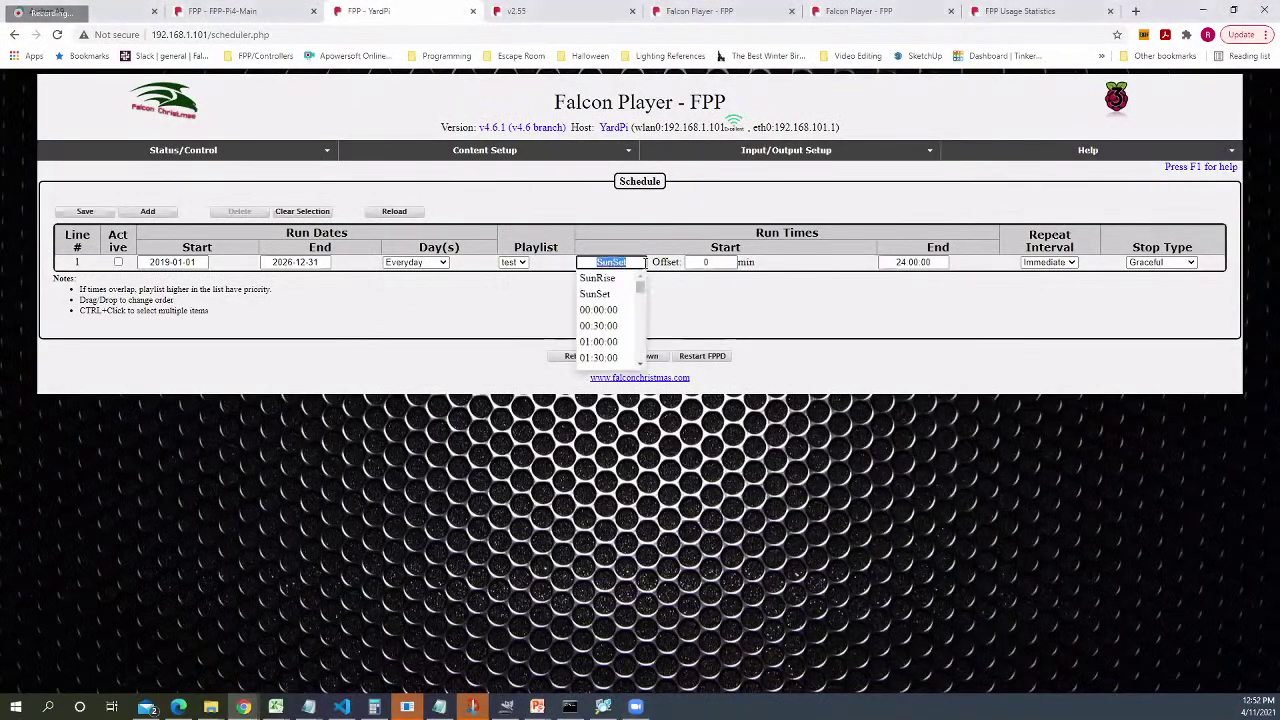
{"action": "left_click", "coordinate": [704, 262]}
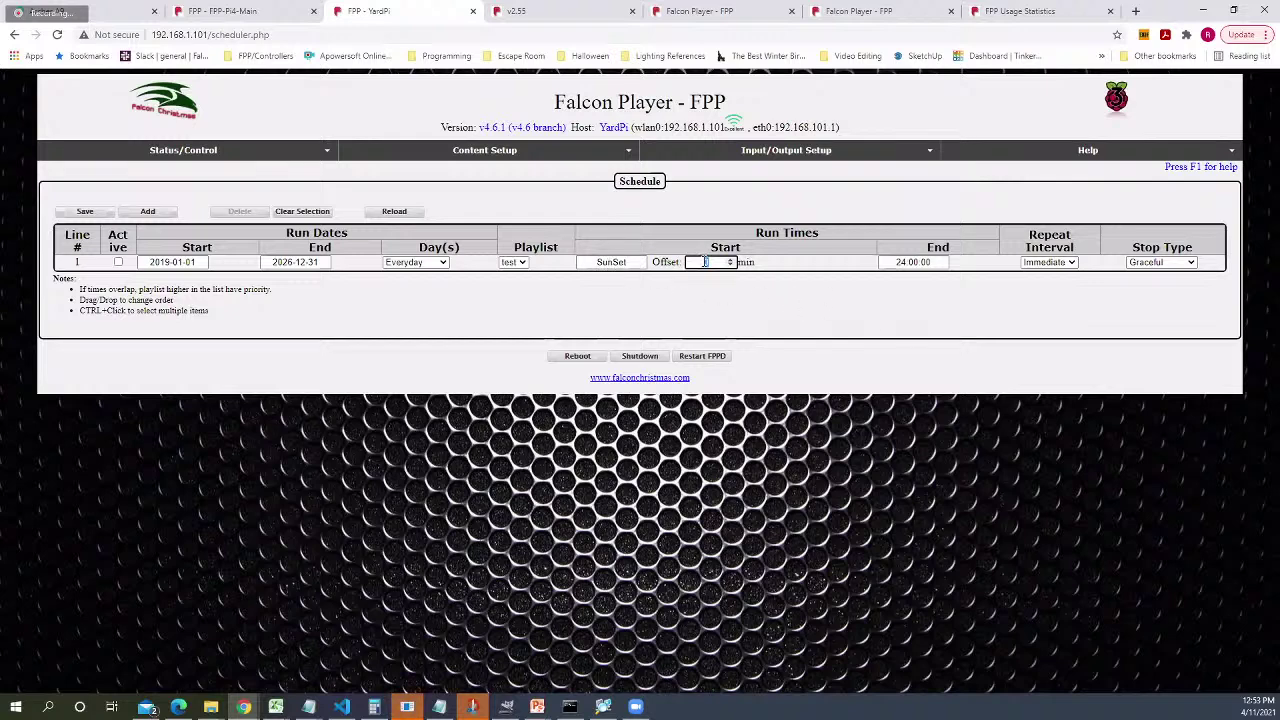
{"action": "type", "text": "20"}
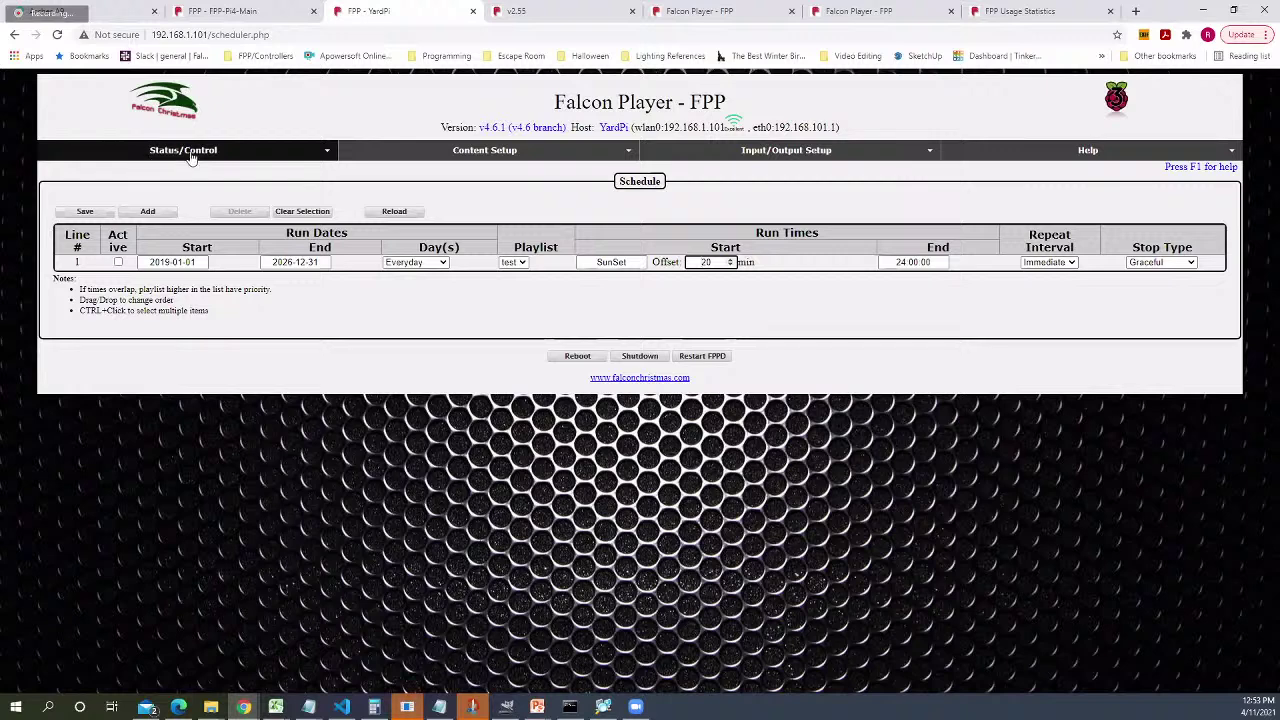
Open the System section of YardPi's FPP Settings and fill in its latitude and longitude with the automatic location lookup
{"action": "mouse_move", "coordinate": [191, 157]}
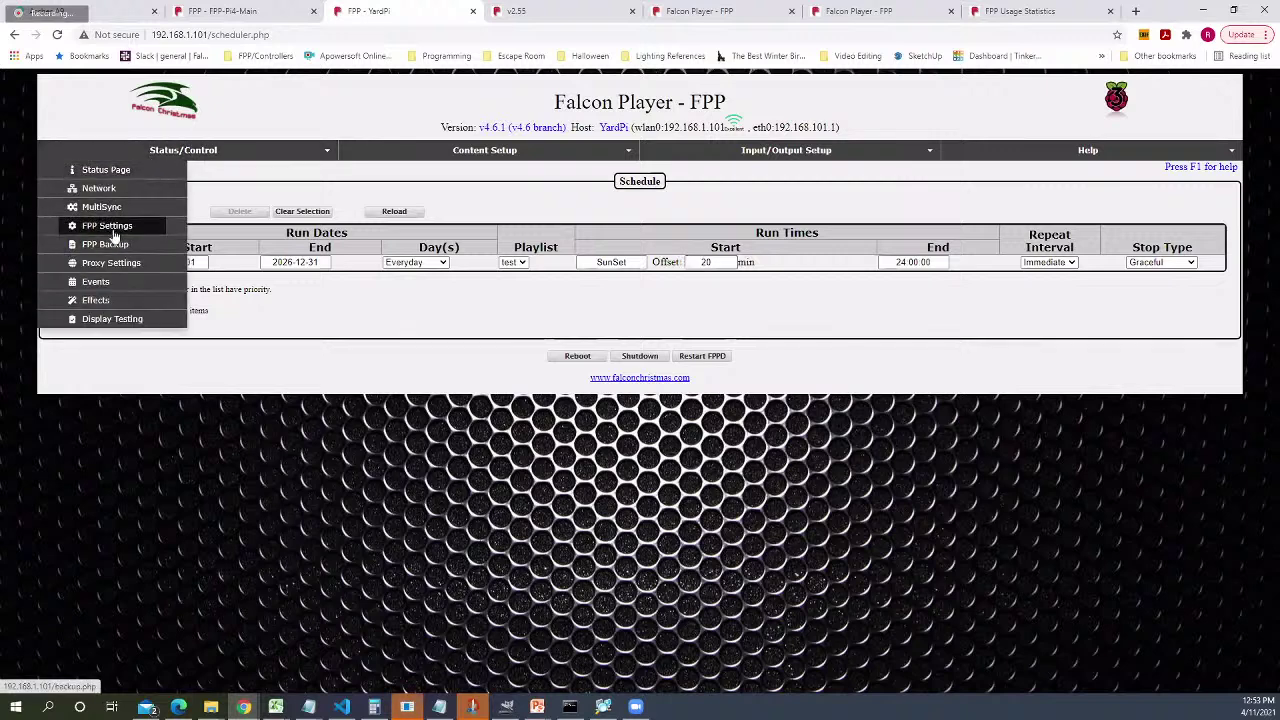
{"action": "left_click", "coordinate": [107, 225]}
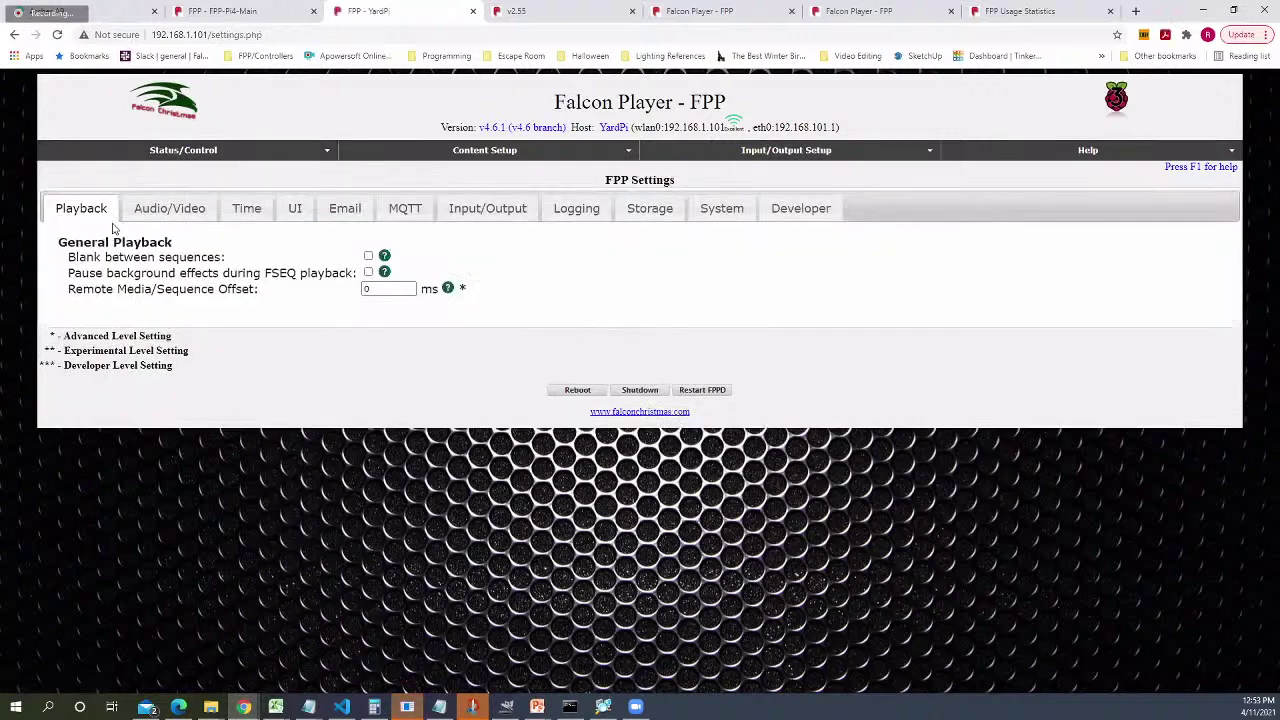
{"action": "left_click", "coordinate": [712, 212]}
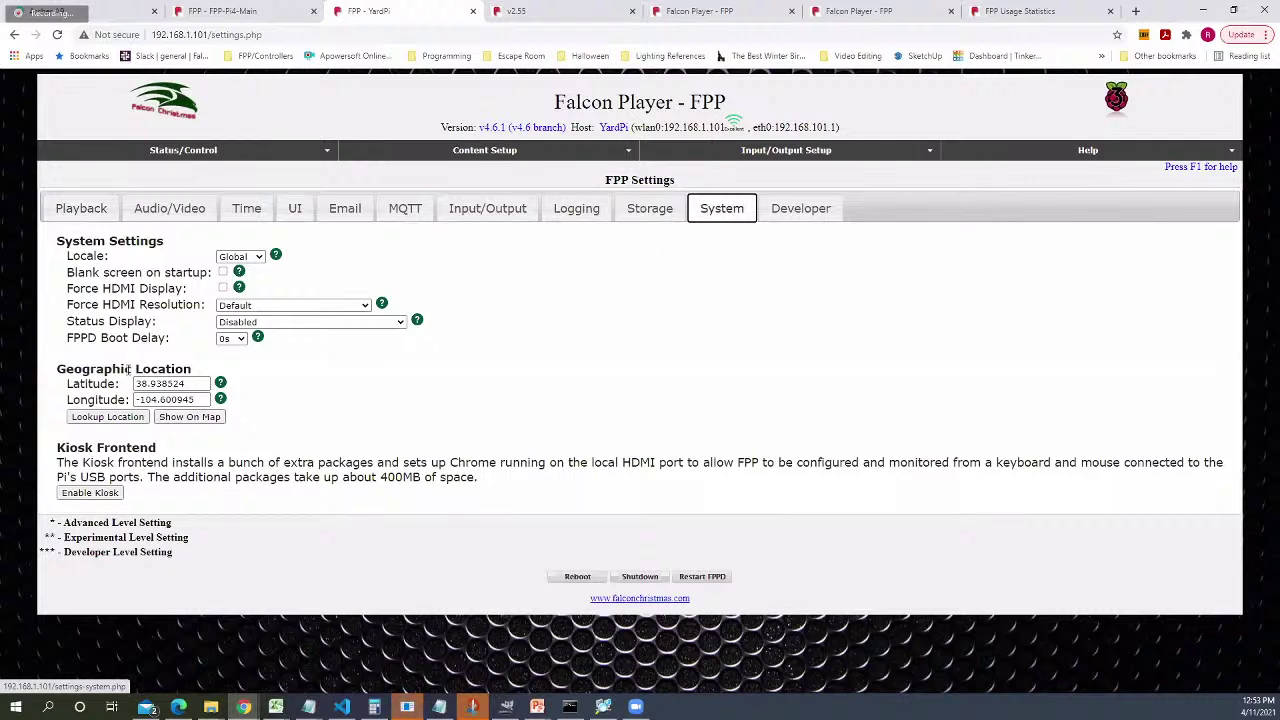
{"action": "left_click_drag", "start_coordinate": [134, 384], "coordinate": [192, 384]}
{"action": "left_click", "coordinate": [192, 384]}
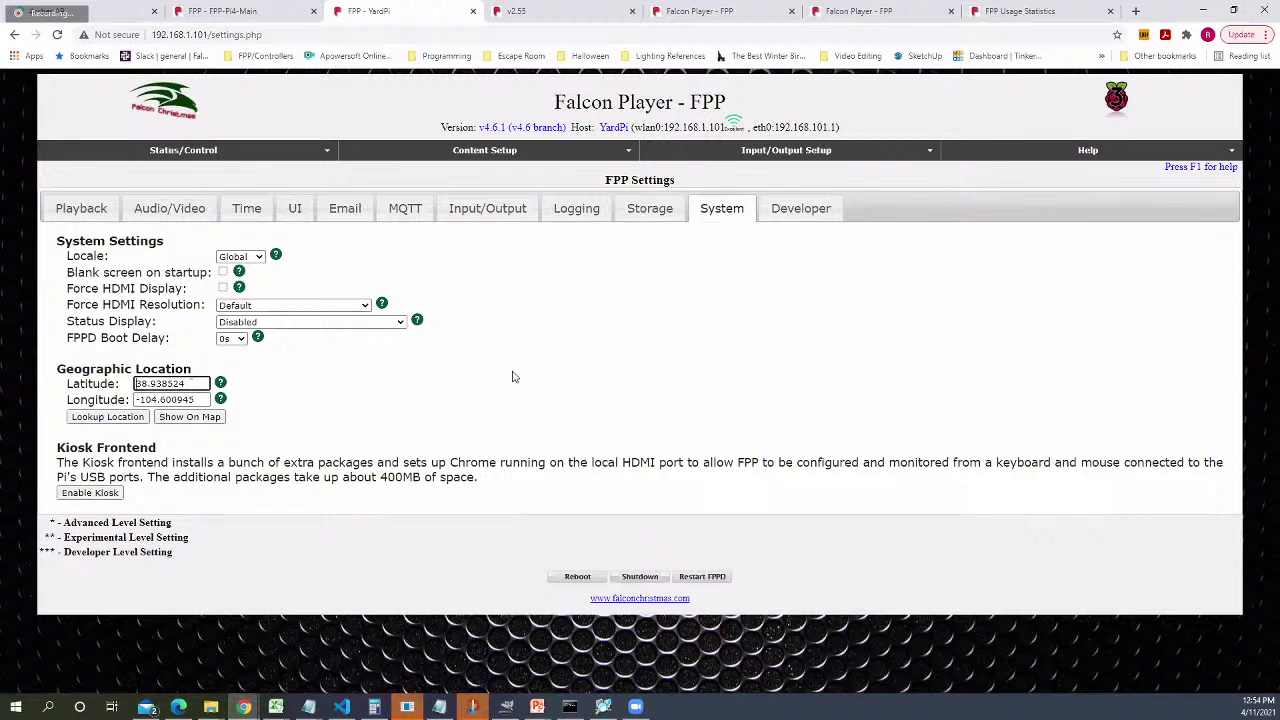
{"action": "left_click", "coordinate": [101, 422]}
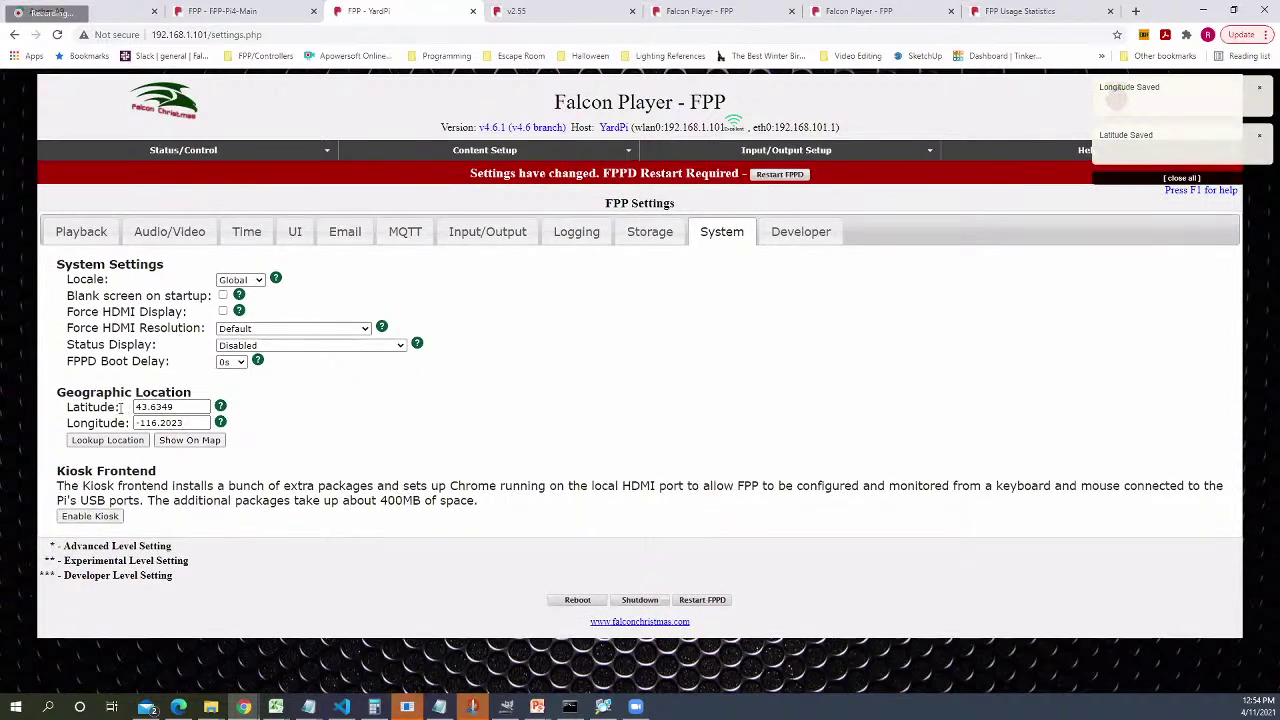
Show YardPi's coordinates in Google Maps, inspect the surrounding area at different scales, and close the map
{"action": "left_click", "coordinate": [195, 423]}
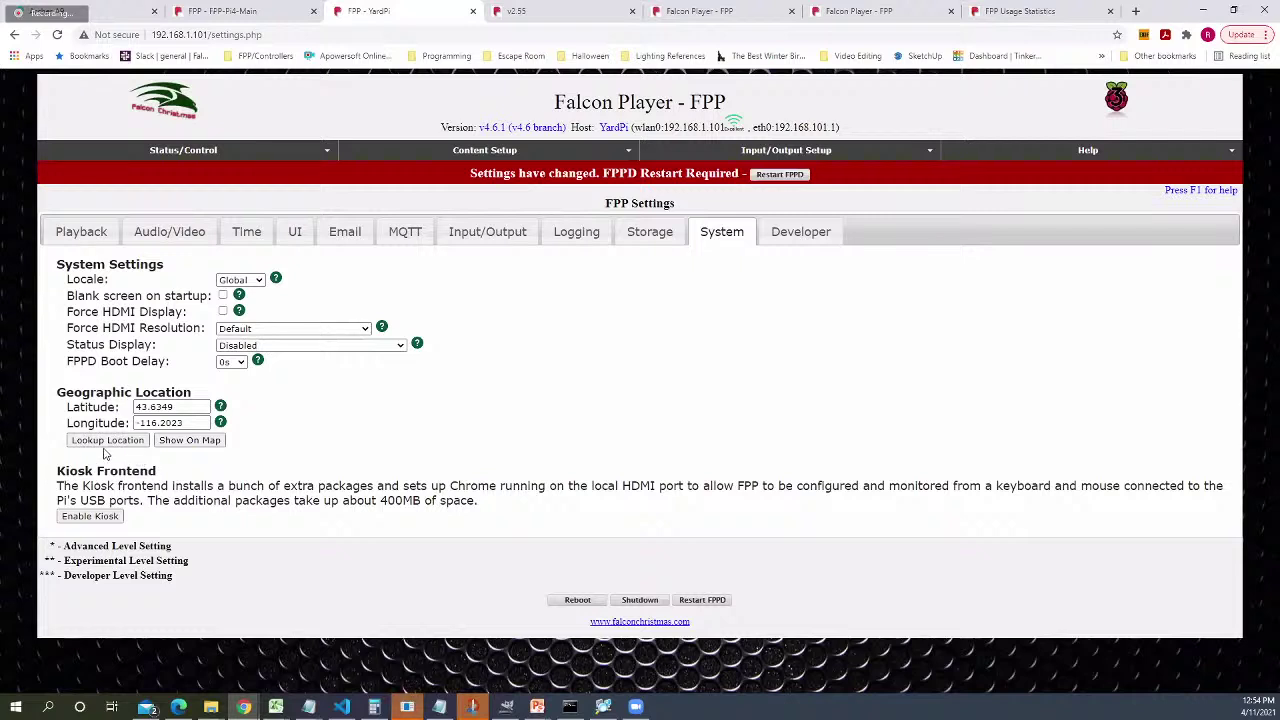
{"action": "left_click", "coordinate": [186, 441]}
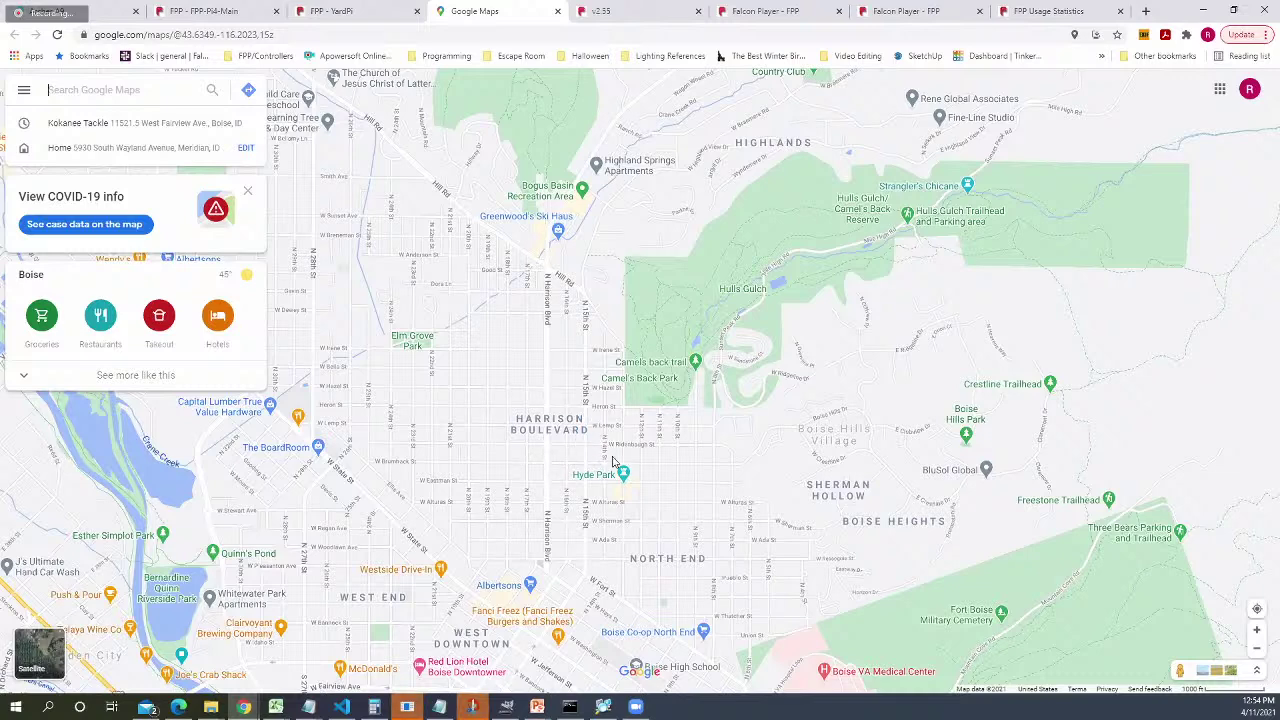
{"action": "scroll", "coordinate": [613, 462], "scroll_direction": "down", "scroll_amount": 5}
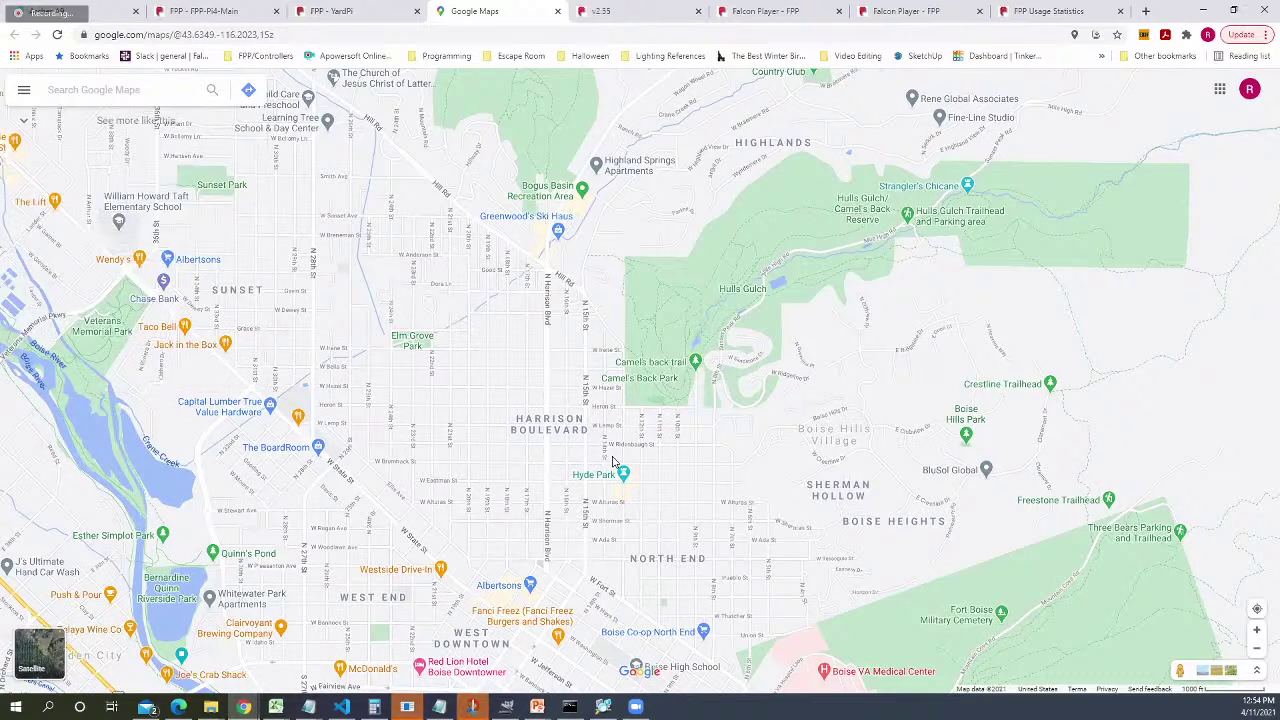
{"action": "scroll", "coordinate": [616, 475], "scroll_direction": "down", "scroll_amount": 2}
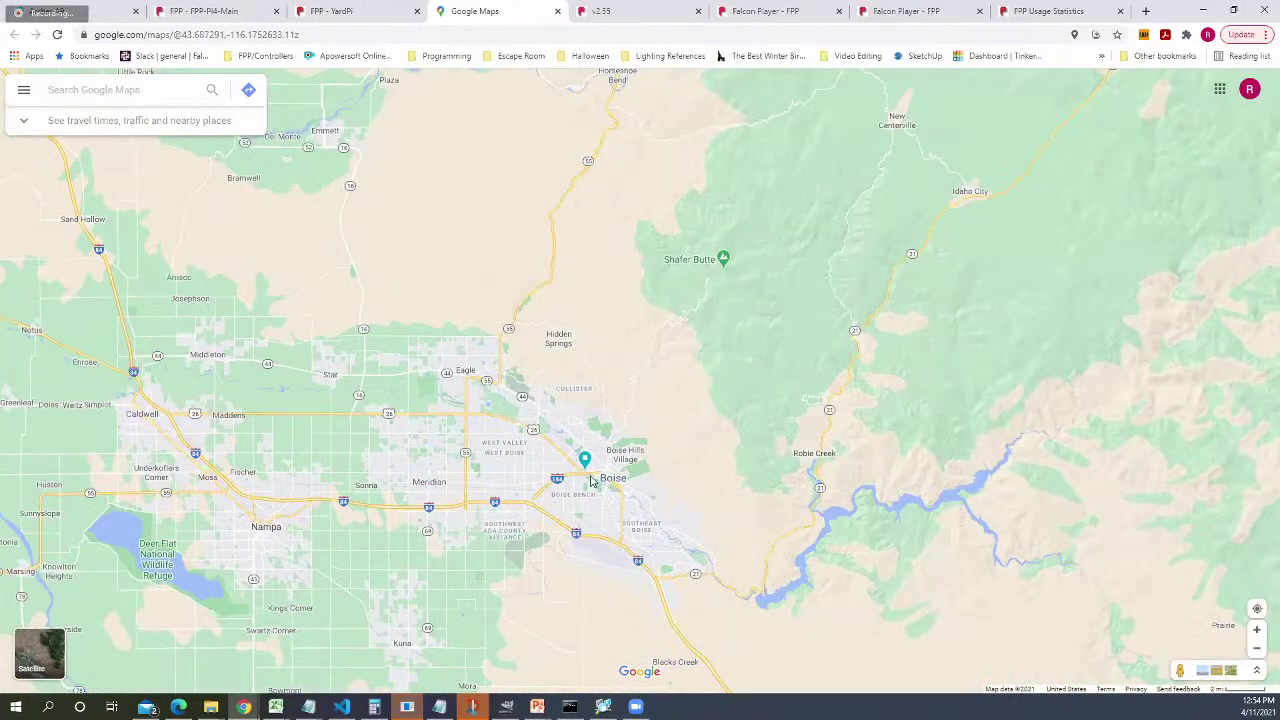
{"action": "scroll", "coordinate": [592, 482], "scroll_direction": "up", "scroll_amount": 2}
{"action": "scroll", "coordinate": [590, 482], "scroll_direction": "up", "scroll_amount": 3}
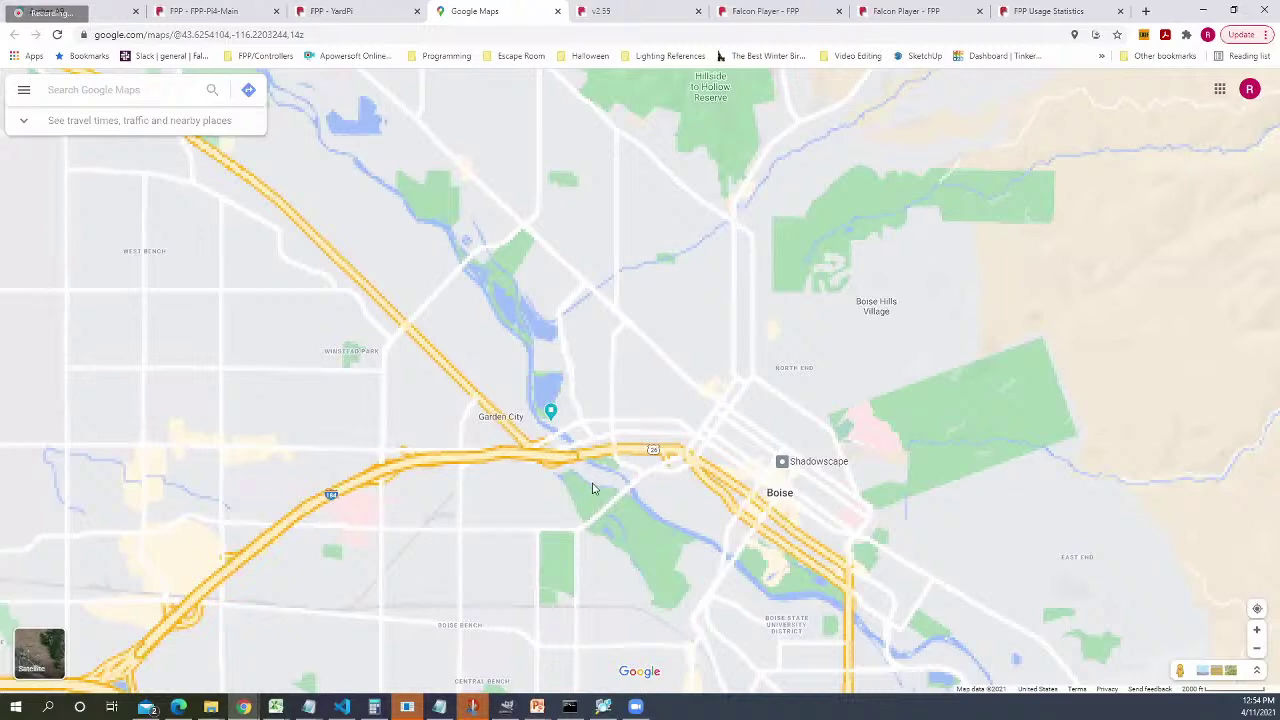
{"action": "scroll", "coordinate": [592, 487], "scroll_direction": "down", "scroll_amount": 2}
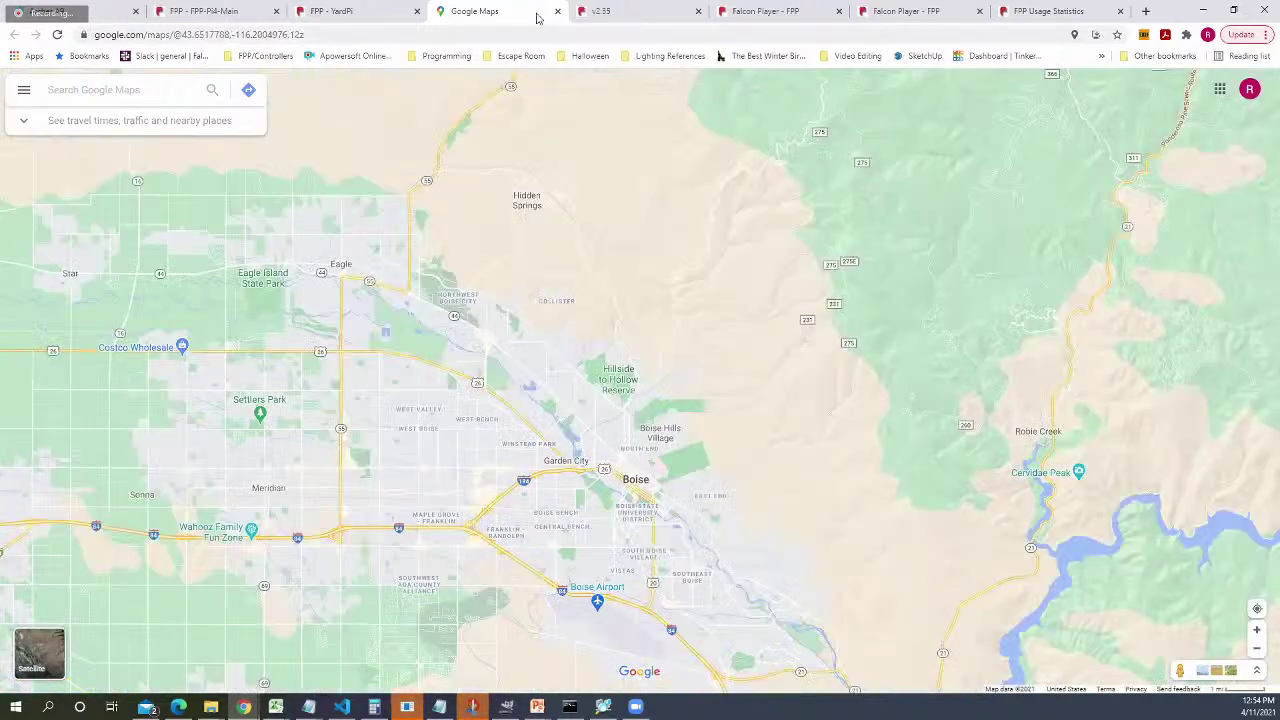
{"action": "left_click", "coordinate": [557, 11]}
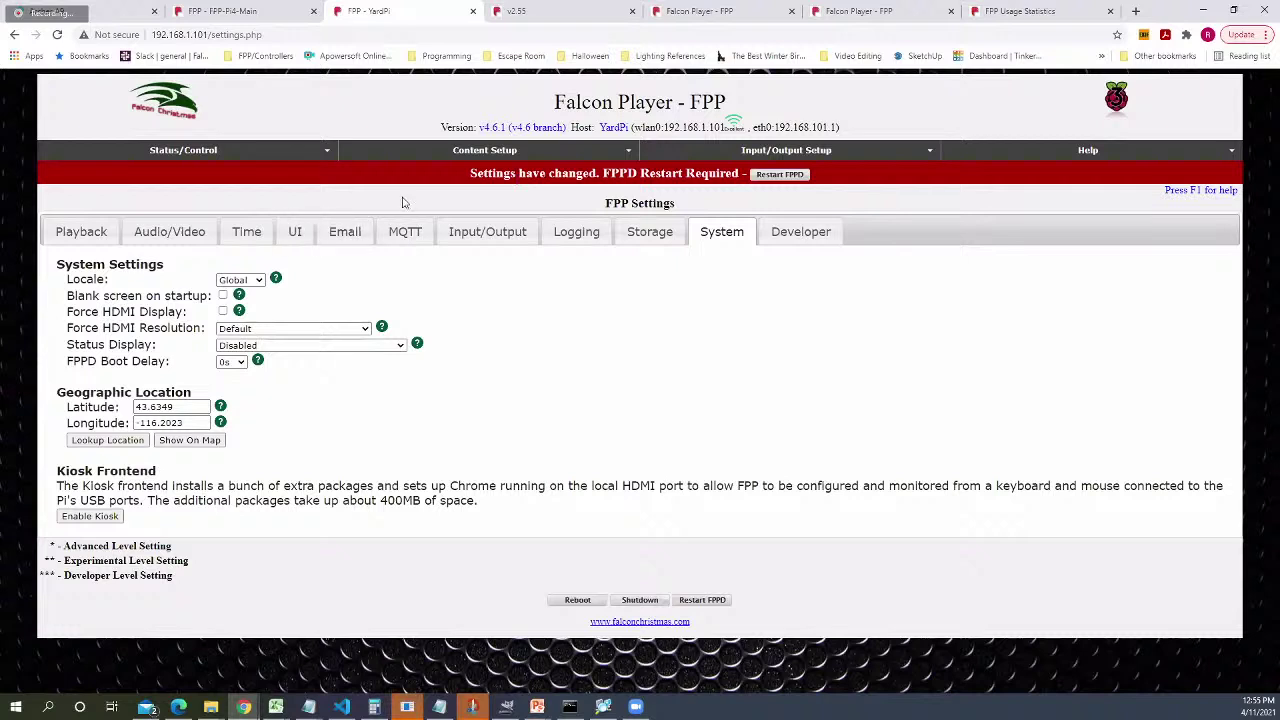
Set YardPi's Locale to USA and restart FPPD to apply the changed settings
{"action": "left_click", "coordinate": [255, 280]}
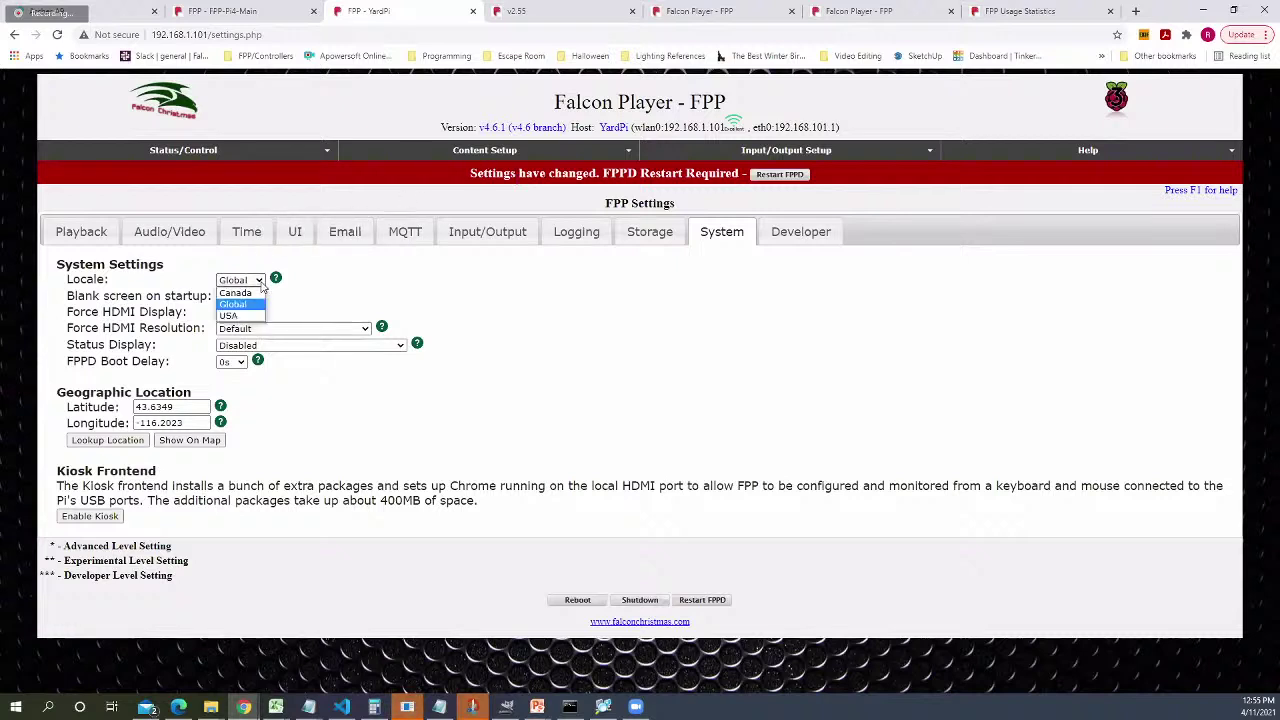
{"action": "left_click", "coordinate": [228, 316]}
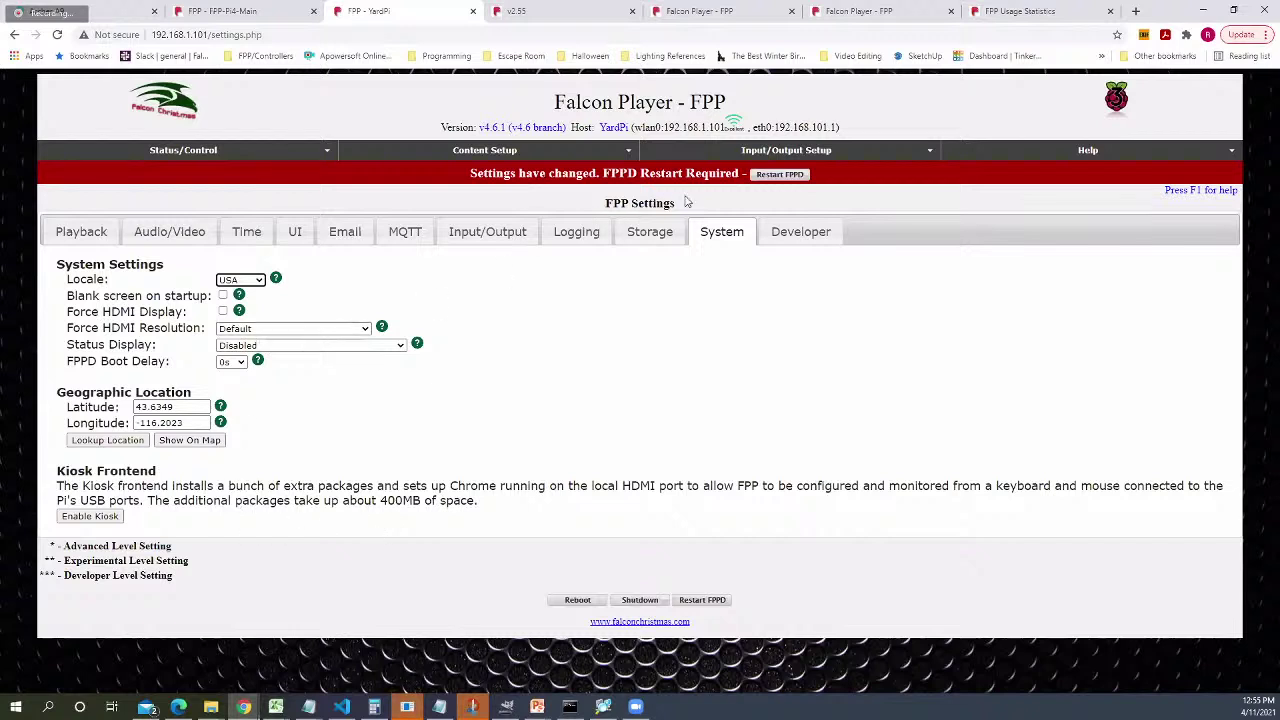
{"action": "left_click", "coordinate": [779, 174]}
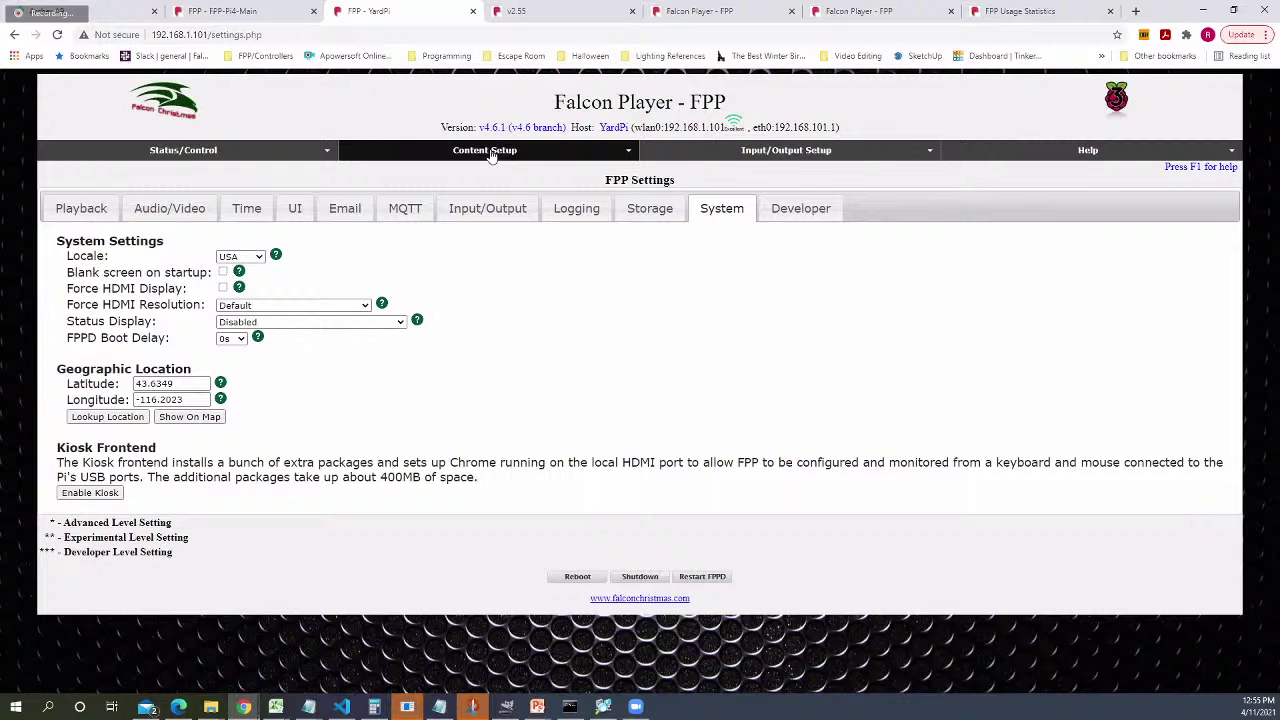
Open YardPi's Scheduler and switch the start date of the test playlist entry to holiday selection
{"action": "left_click", "coordinate": [490, 152]}
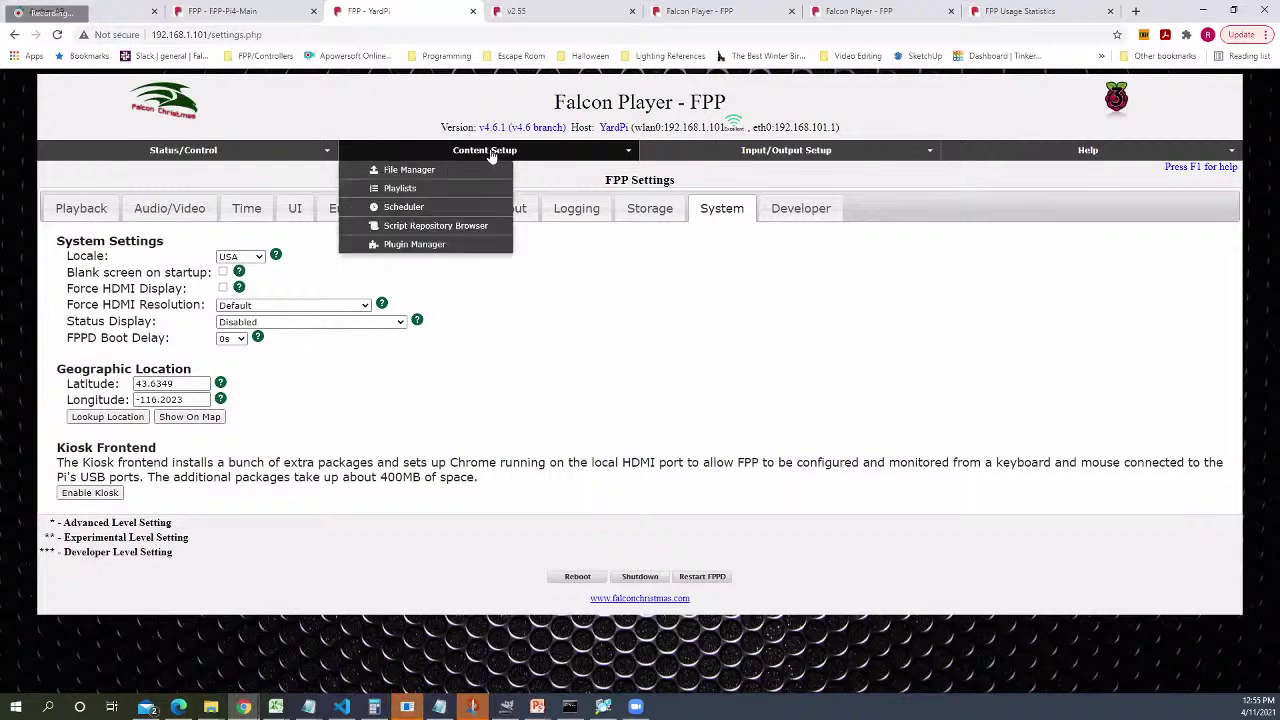
{"action": "left_click", "coordinate": [421, 208]}
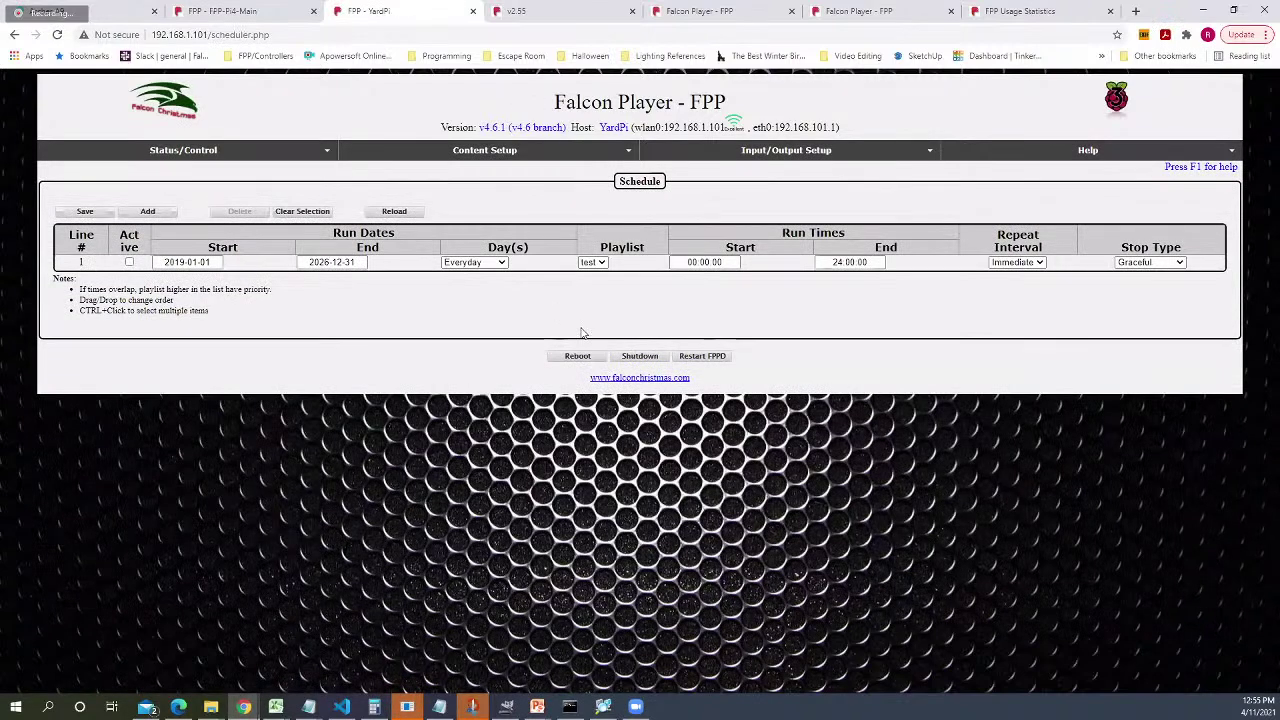
{"action": "left_click", "coordinate": [200, 262]}
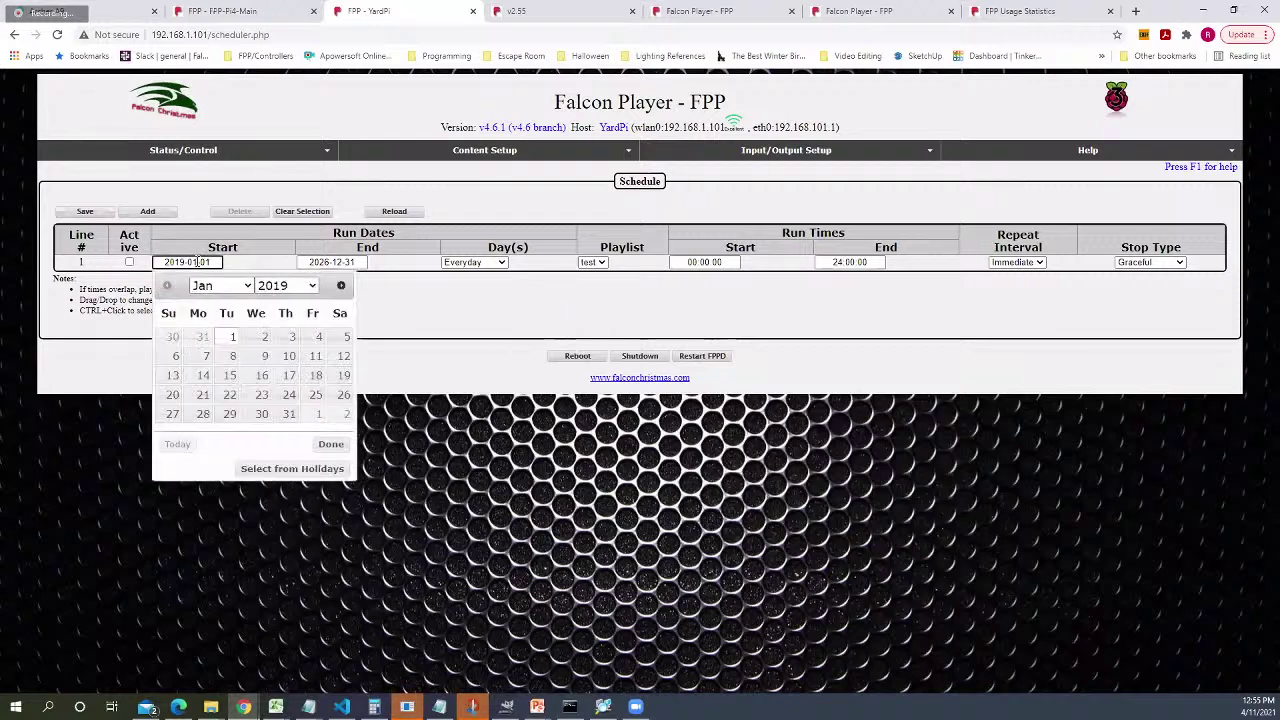
{"action": "left_click", "coordinate": [294, 469]}
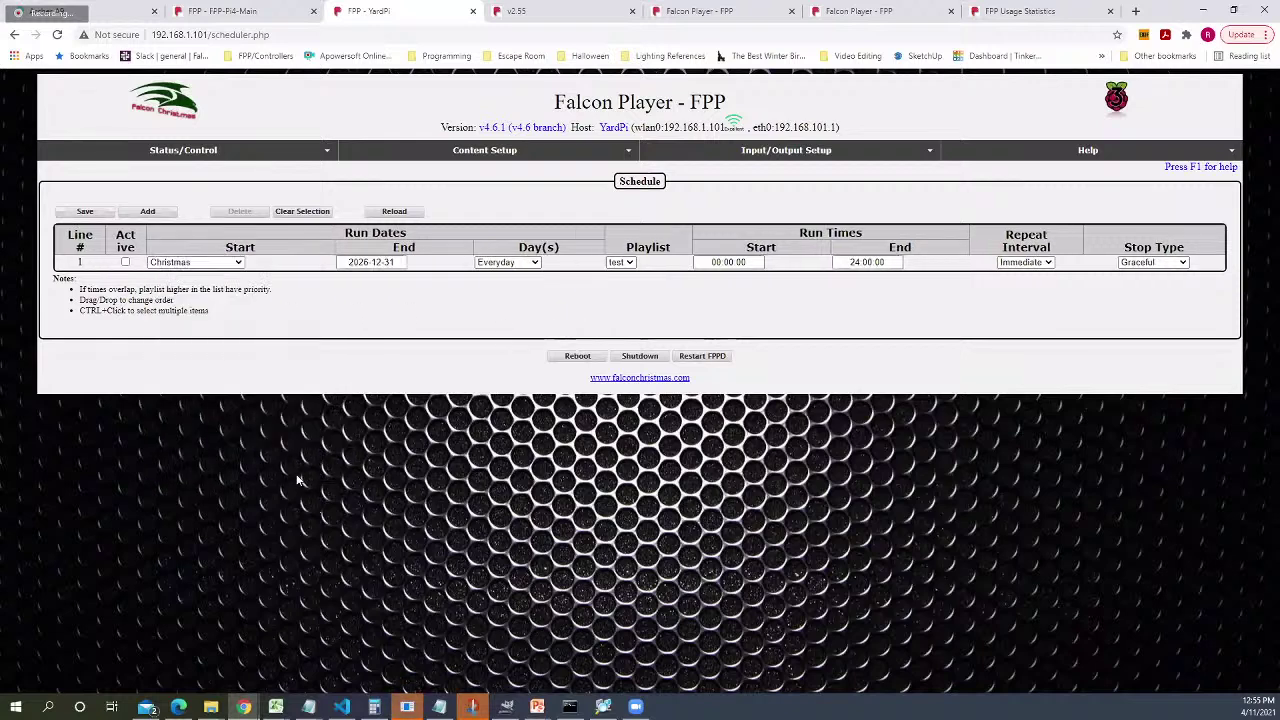
Look through the available holidays and set the schedule entry's start date to Thanksgiving
{"action": "left_click", "coordinate": [239, 262]}
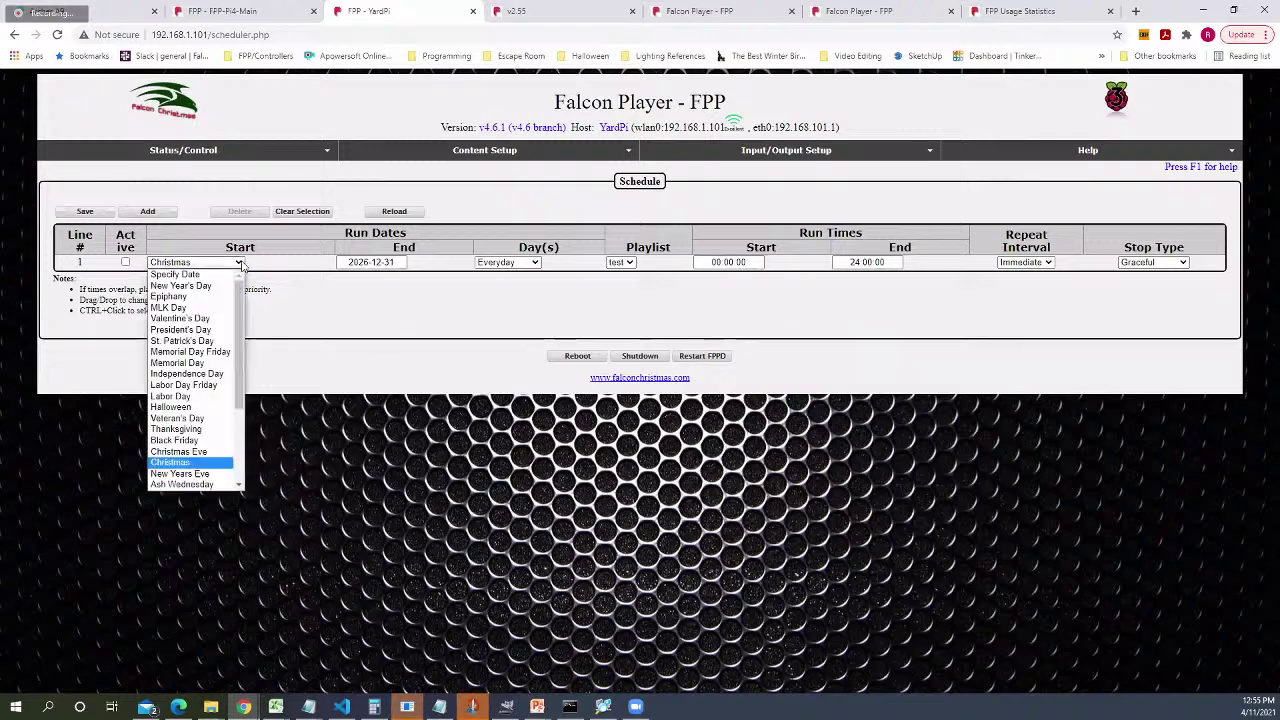
{"action": "left_click", "coordinate": [213, 264]}
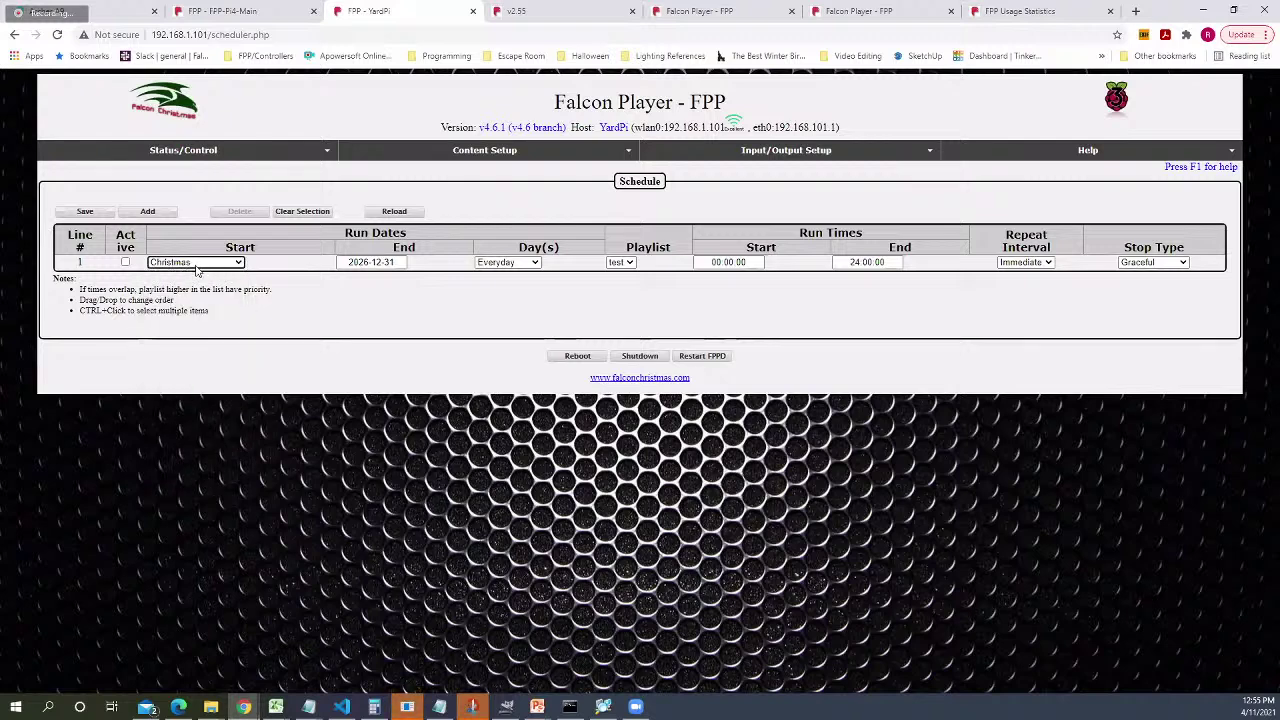
{"action": "left_click", "coordinate": [240, 265]}
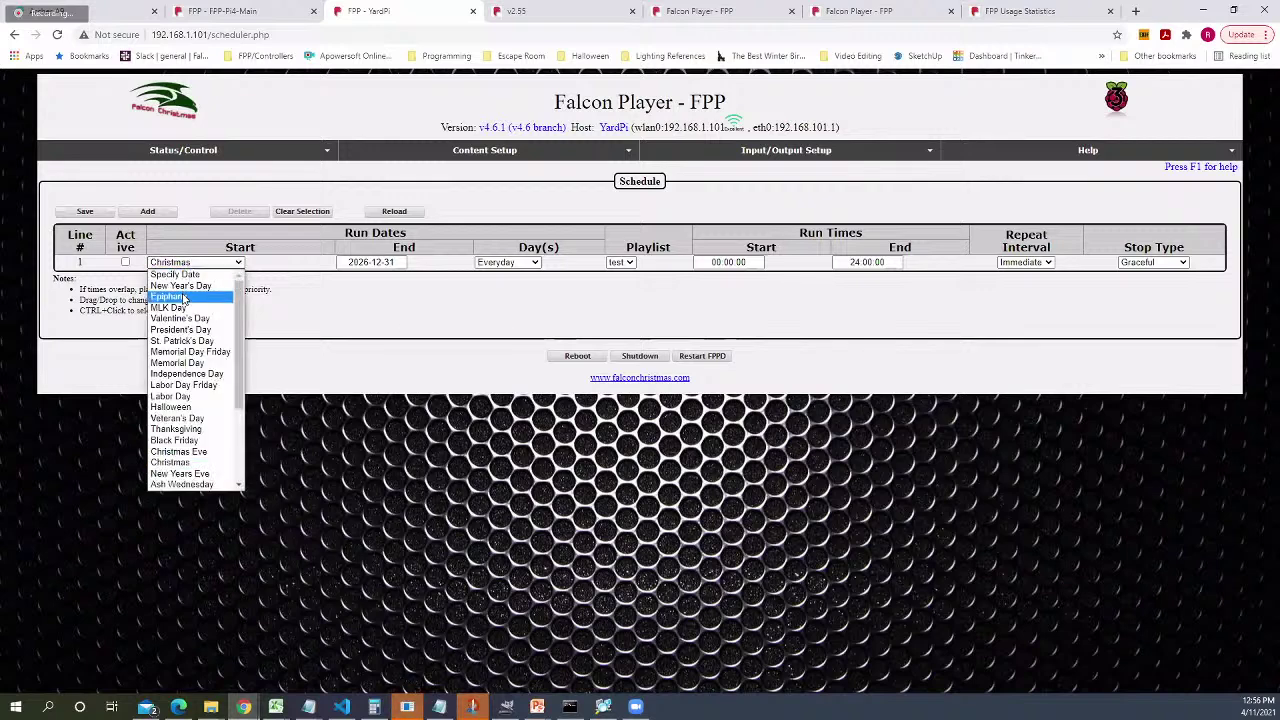
{"action": "scroll", "coordinate": [178, 386], "scroll_direction": "down", "scroll_amount": 3}
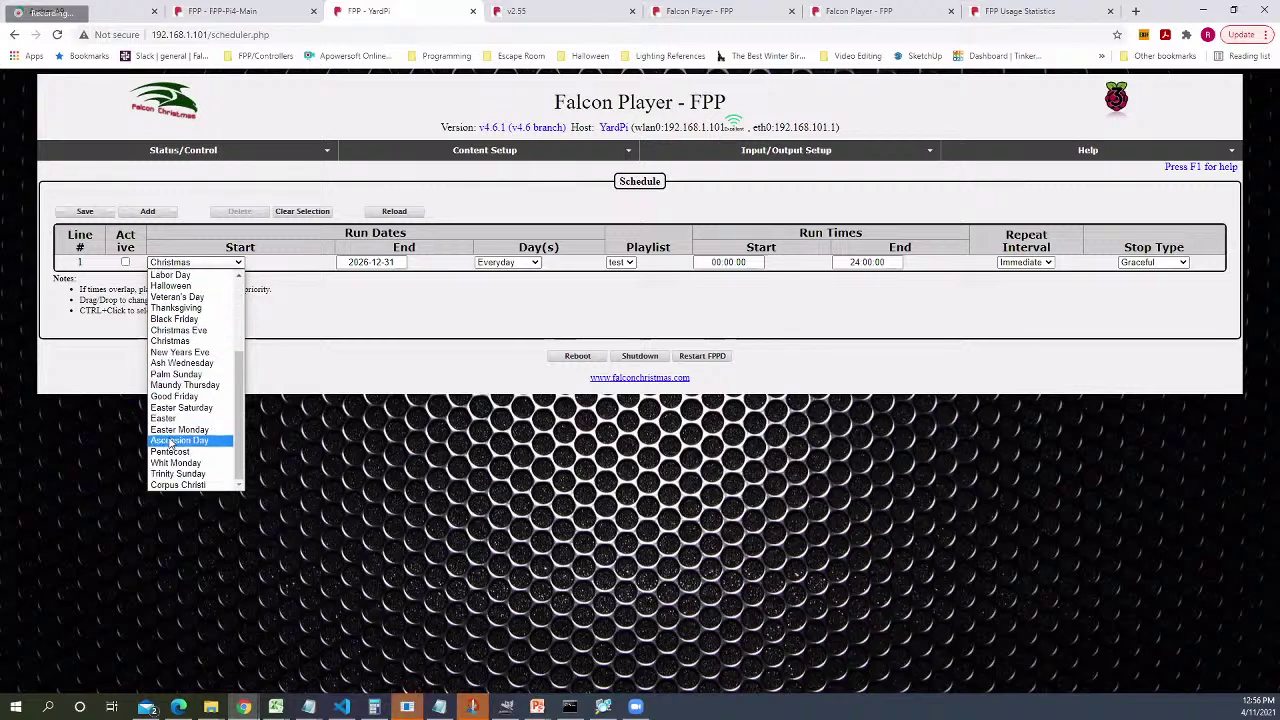
{"action": "scroll", "coordinate": [172, 442], "scroll_direction": "up", "scroll_amount": 3}
{"action": "scroll", "coordinate": [172, 442], "scroll_direction": "down", "scroll_amount": 3}
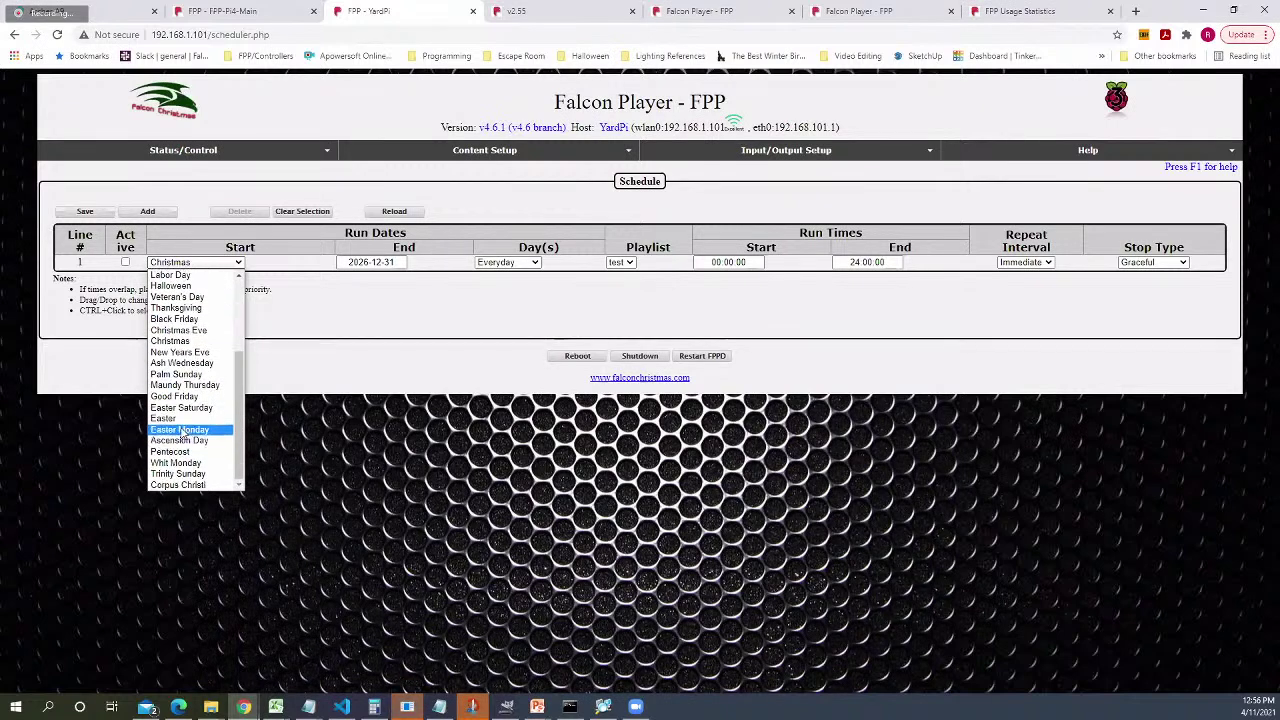
{"action": "scroll", "coordinate": [176, 440], "scroll_direction": "up", "scroll_amount": 3}
{"action": "left_click", "coordinate": [192, 430]}
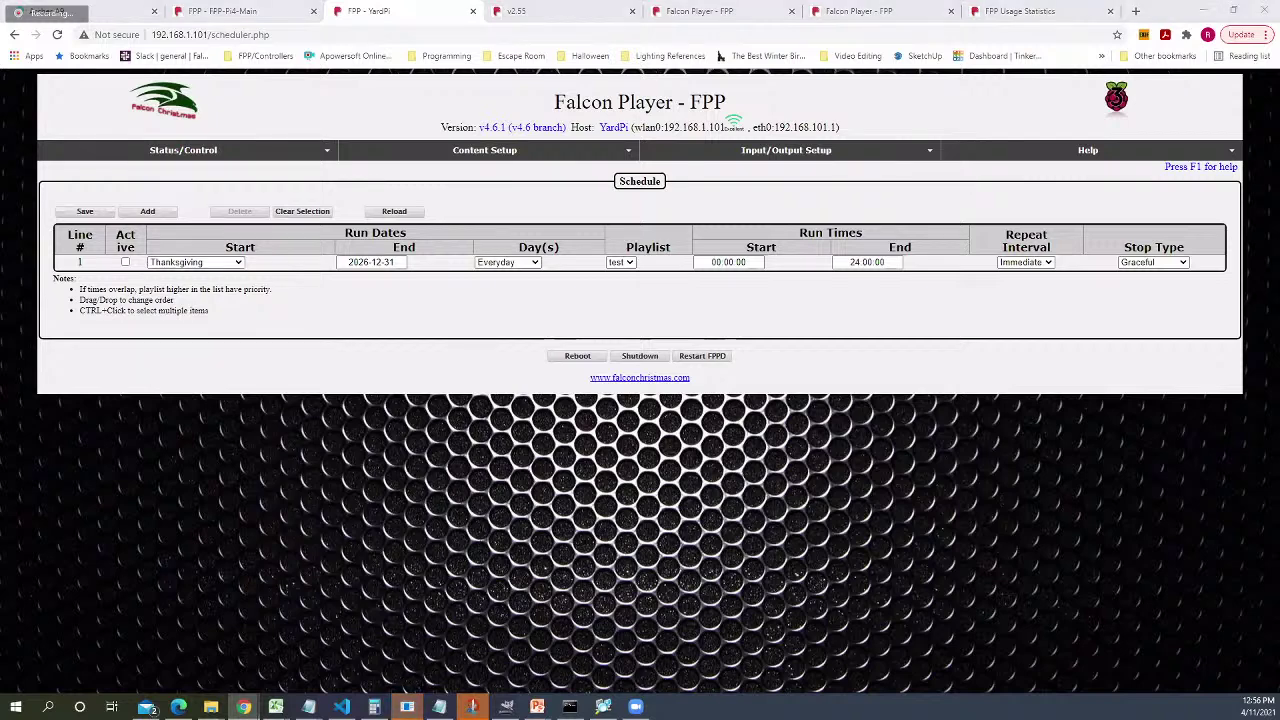
{"action": "left_click", "coordinate": [213, 151]}
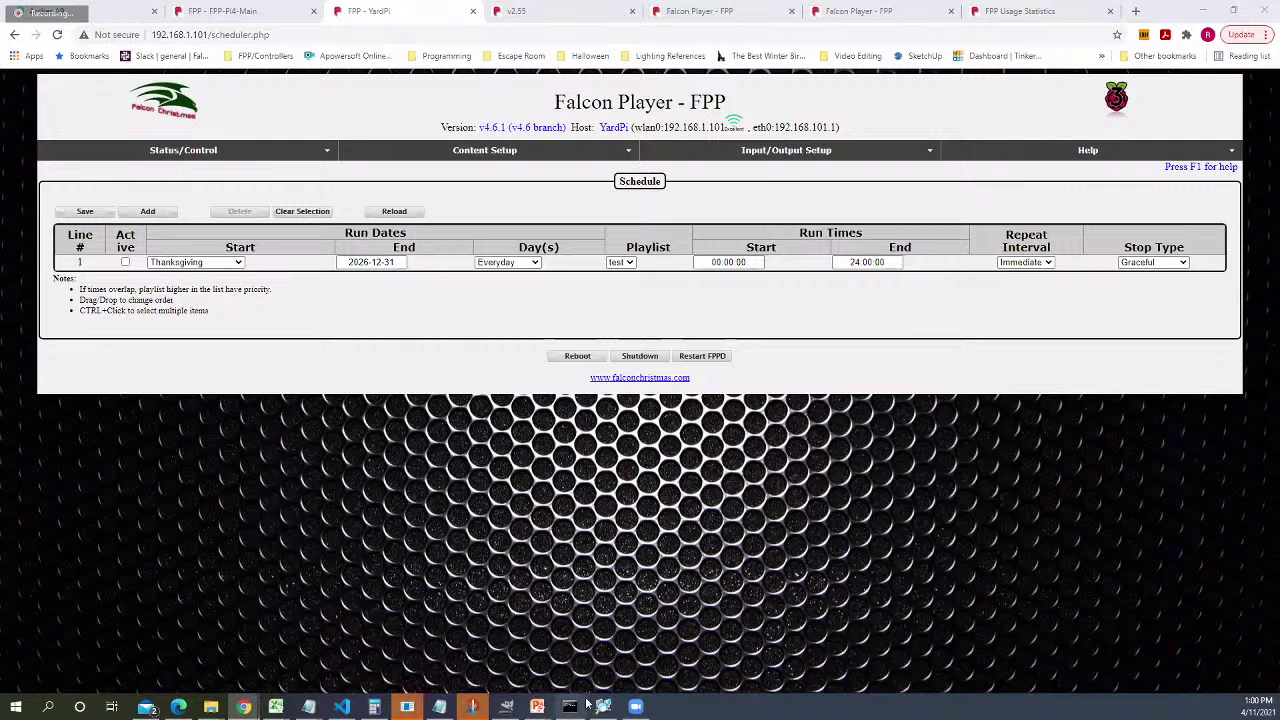
{"action": "mouse_move", "coordinate": [604, 706]}
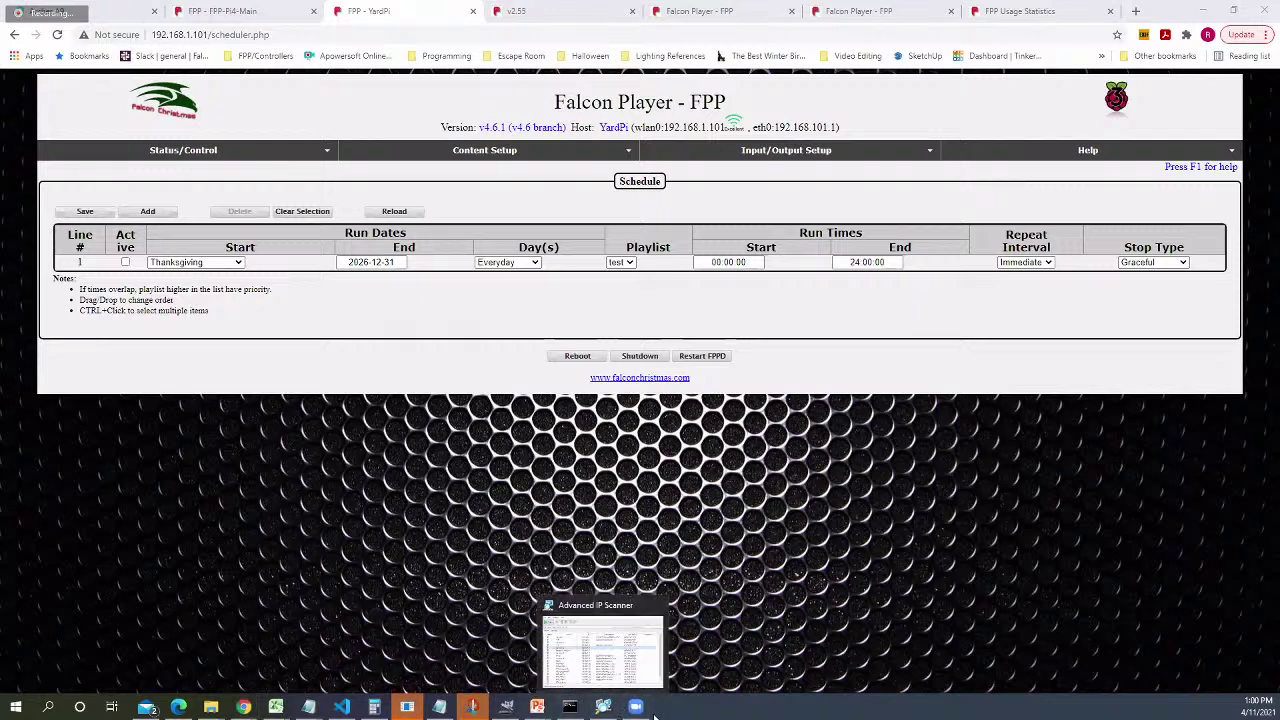
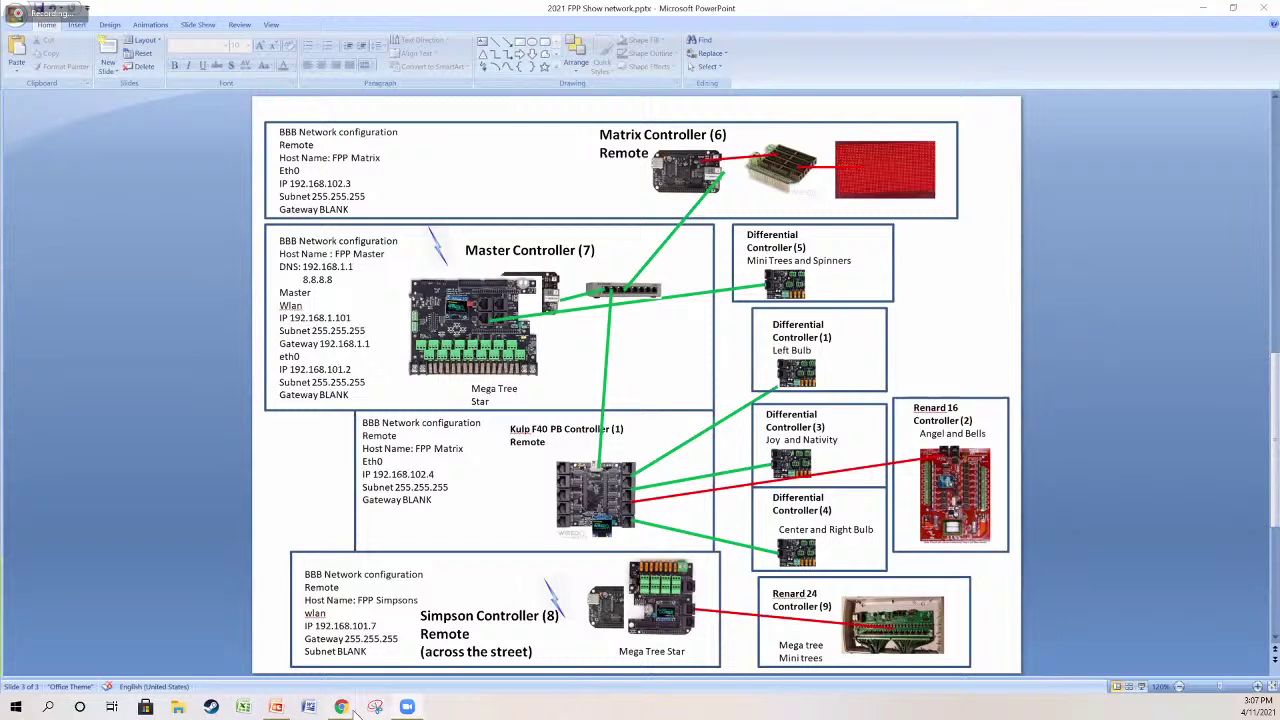
Switch to Chrome's FPPF40 Credits window, show the player's temperature readings, and open the System section of its FPP Settings
{"action": "mouse_move", "coordinate": [340, 714]}
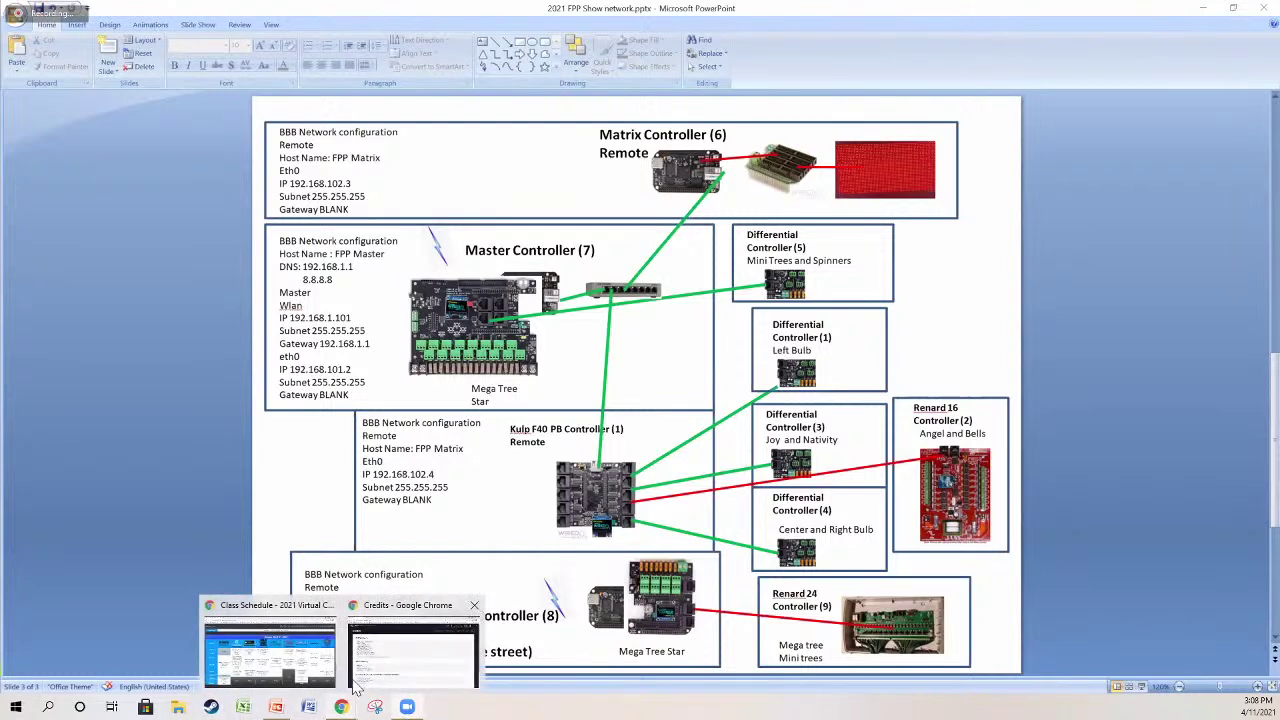
{"action": "left_click", "coordinate": [361, 675]}
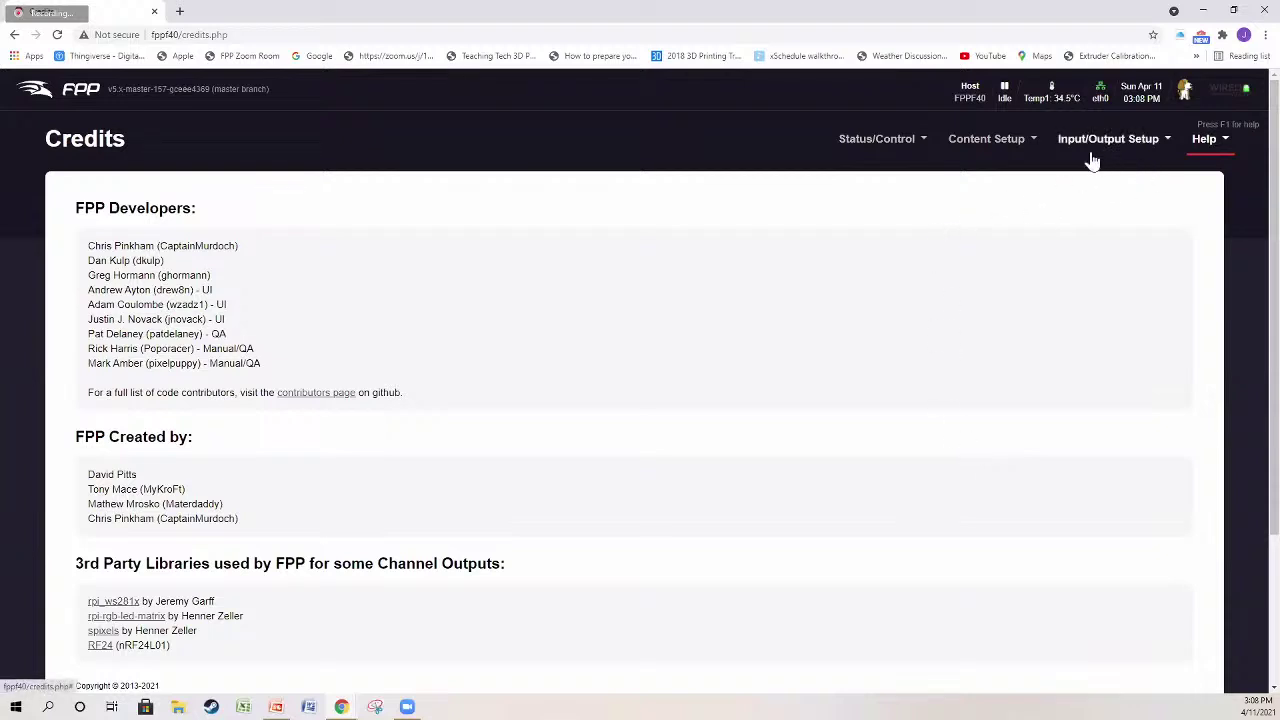
{"action": "mouse_move", "coordinate": [1040, 112]}
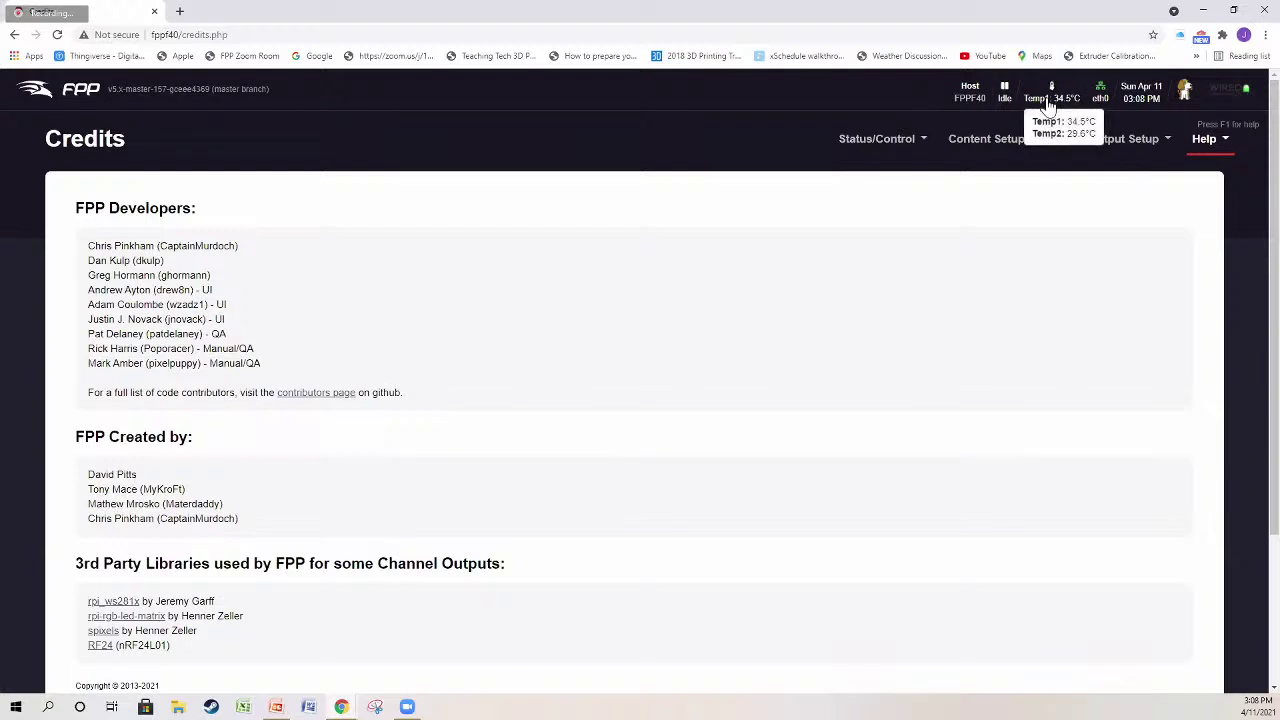
{"action": "left_click", "coordinate": [912, 146]}
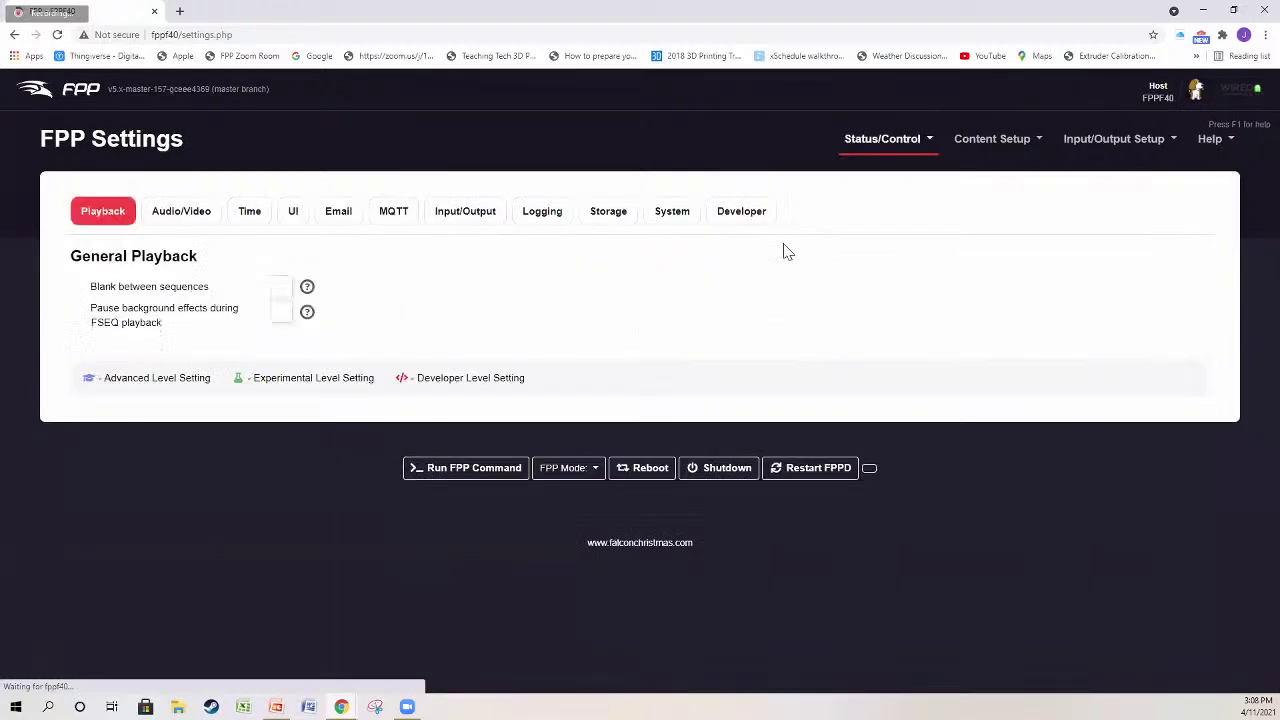
{"action": "left_click", "coordinate": [664, 214]}
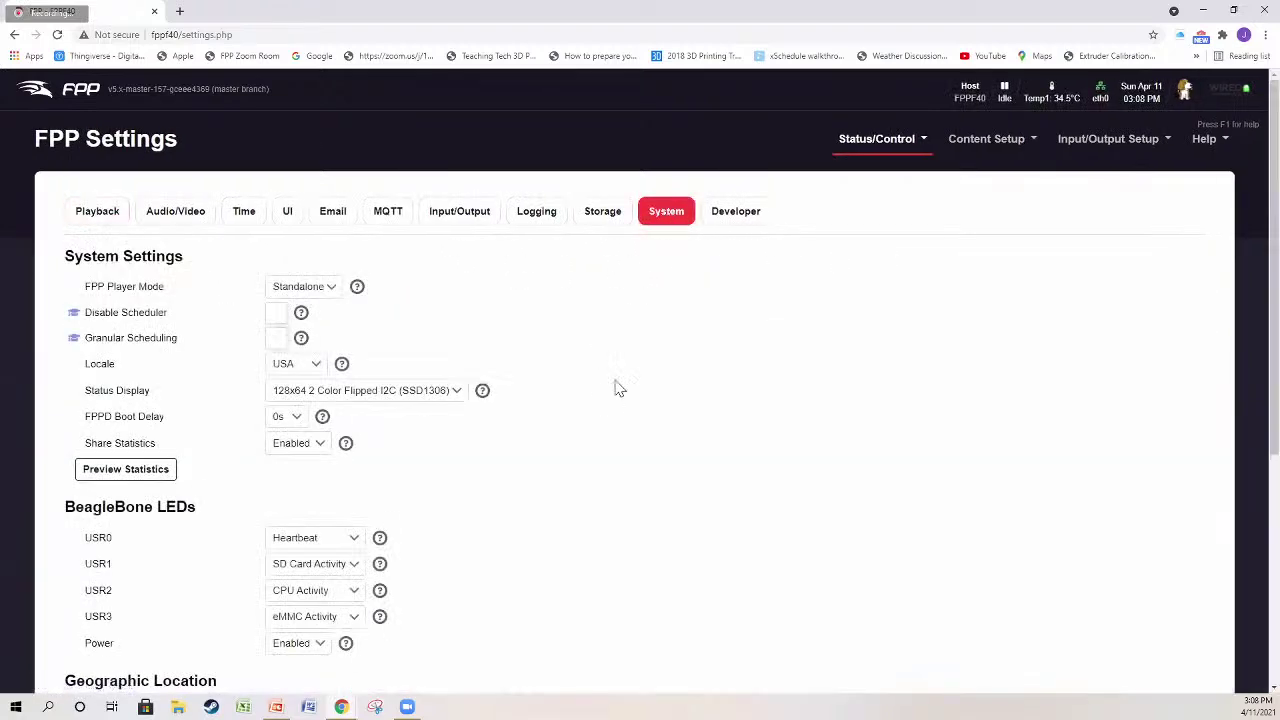
Examine FPPF40's System settings, including the BeagleBone LEDs, the Geographic Location and the setting level legend
{"action": "scroll", "coordinate": [620, 383], "scroll_direction": "down", "scroll_amount": 1}
{"action": "scroll", "coordinate": [621, 383], "scroll_direction": "down", "scroll_amount": 1}
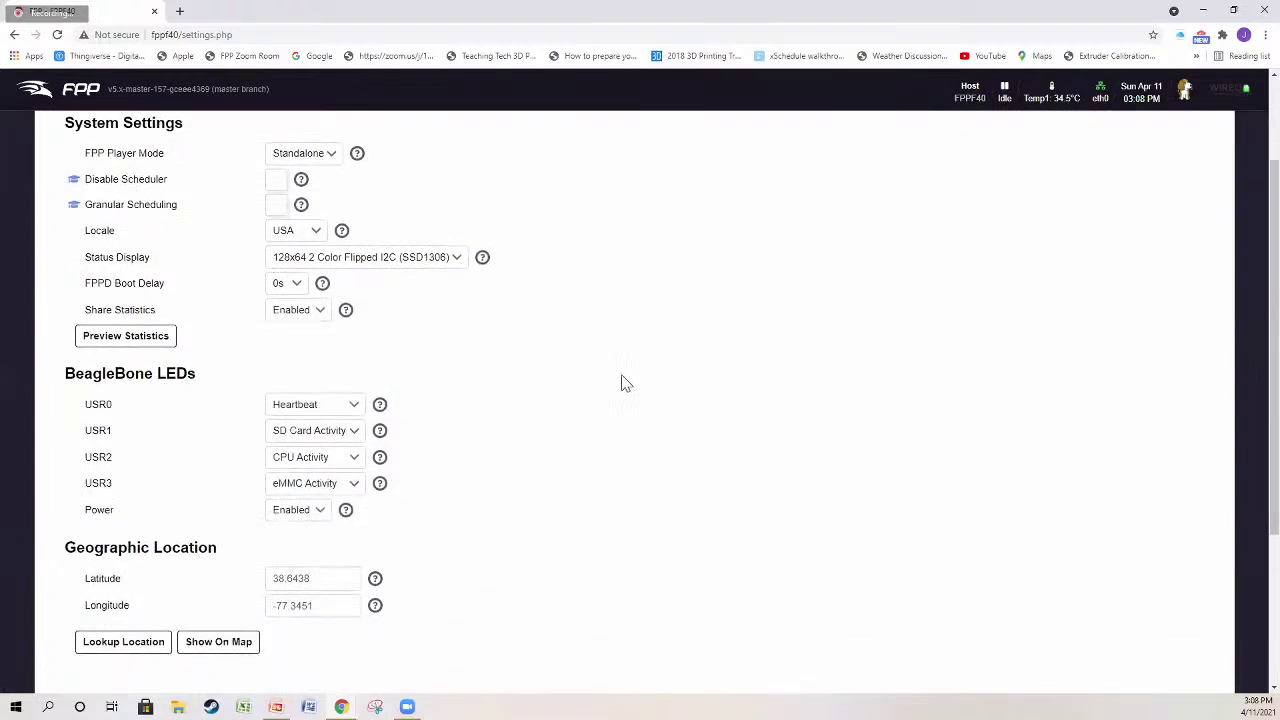
{"action": "scroll", "coordinate": [626, 383], "scroll_direction": "down", "scroll_amount": 4}
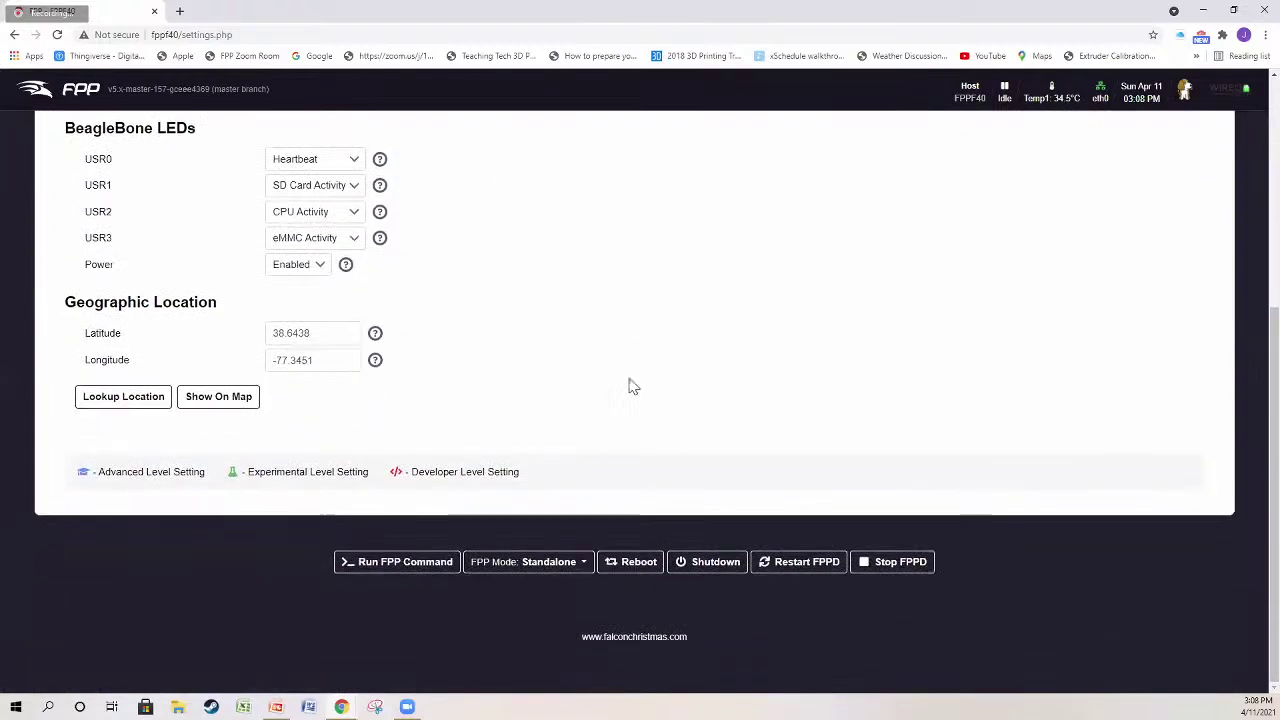
{"action": "triple_click", "coordinate": [84, 478]}
{"action": "left_click", "coordinate": [126, 471]}
{"action": "scroll", "coordinate": [782, 351], "scroll_direction": "up", "scroll_amount": 1}
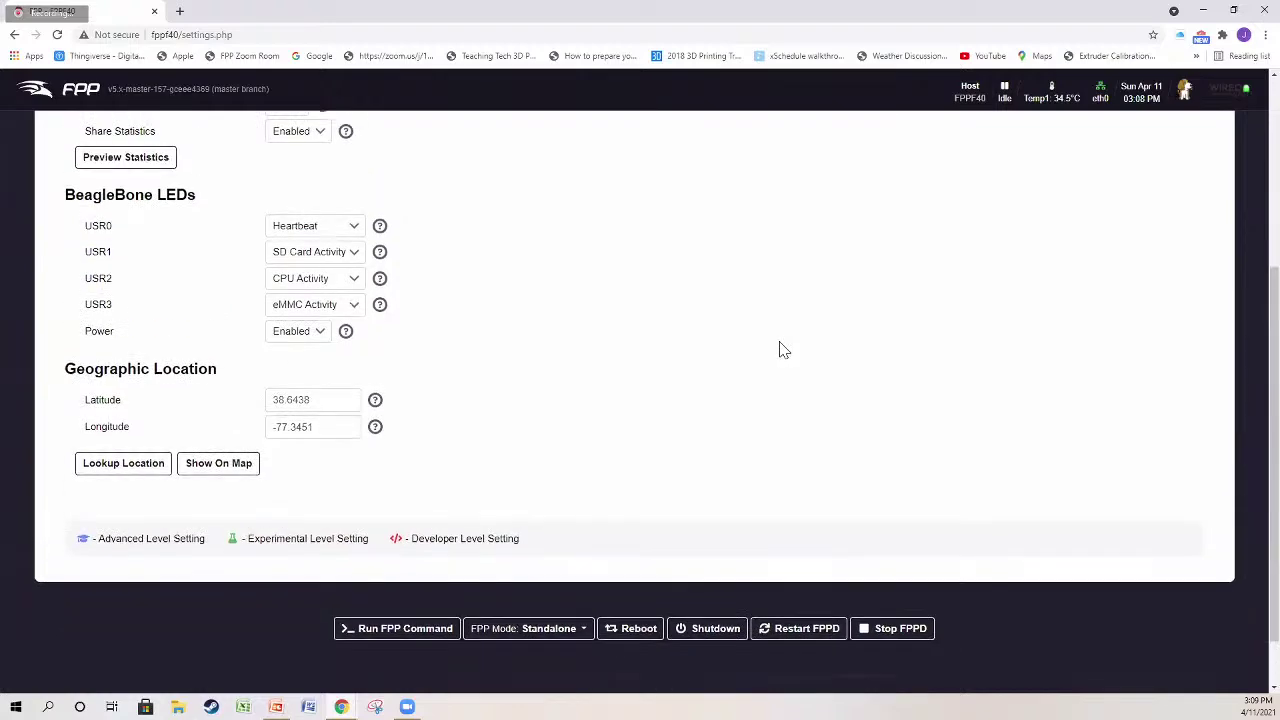
{"action": "scroll", "coordinate": [783, 350], "scroll_direction": "up", "scroll_amount": 3}
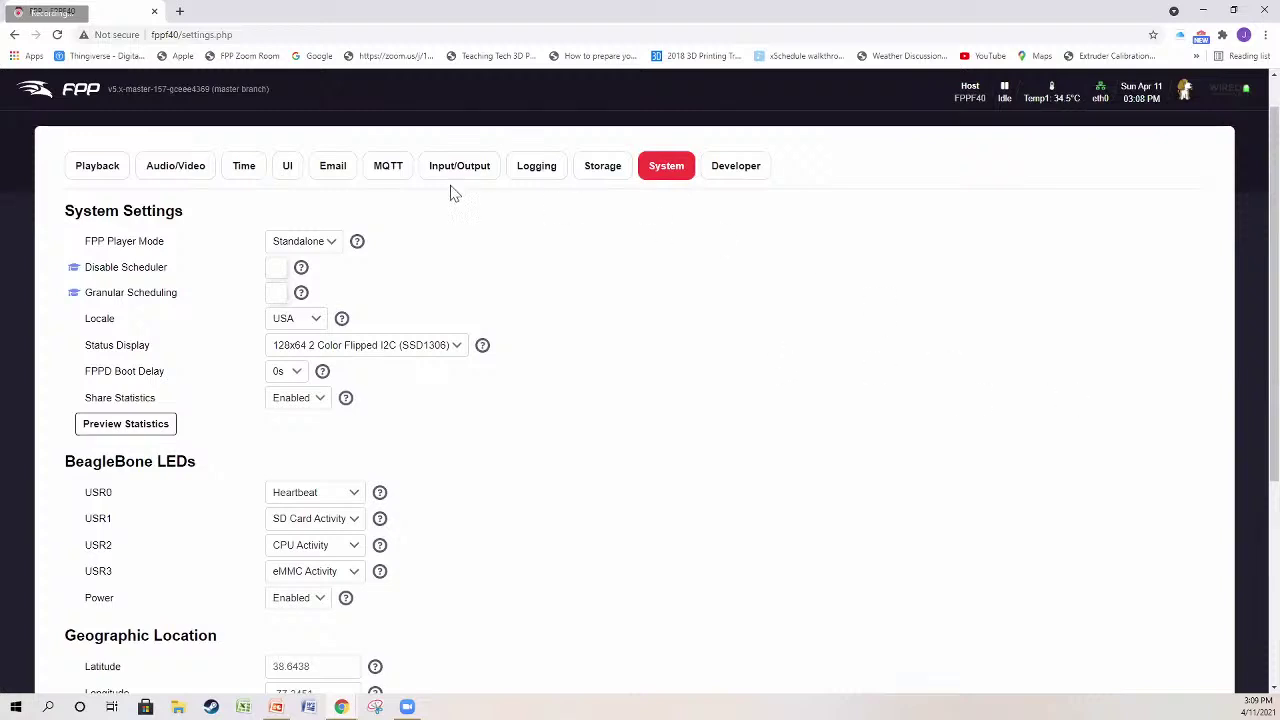
Set the temperature display units to Fahrenheit in FPPF40's UI settings
{"action": "left_click", "coordinate": [287, 167]}
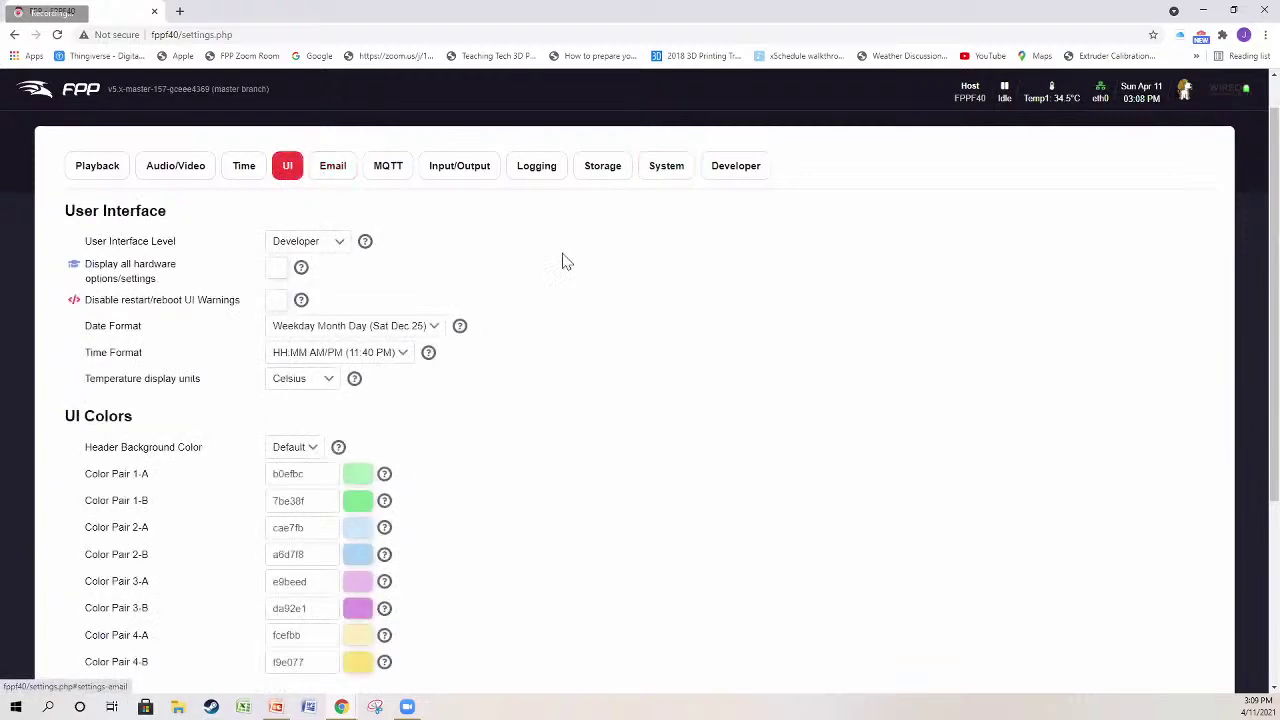
{"action": "scroll", "coordinate": [563, 262], "scroll_direction": "down", "scroll_amount": 2}
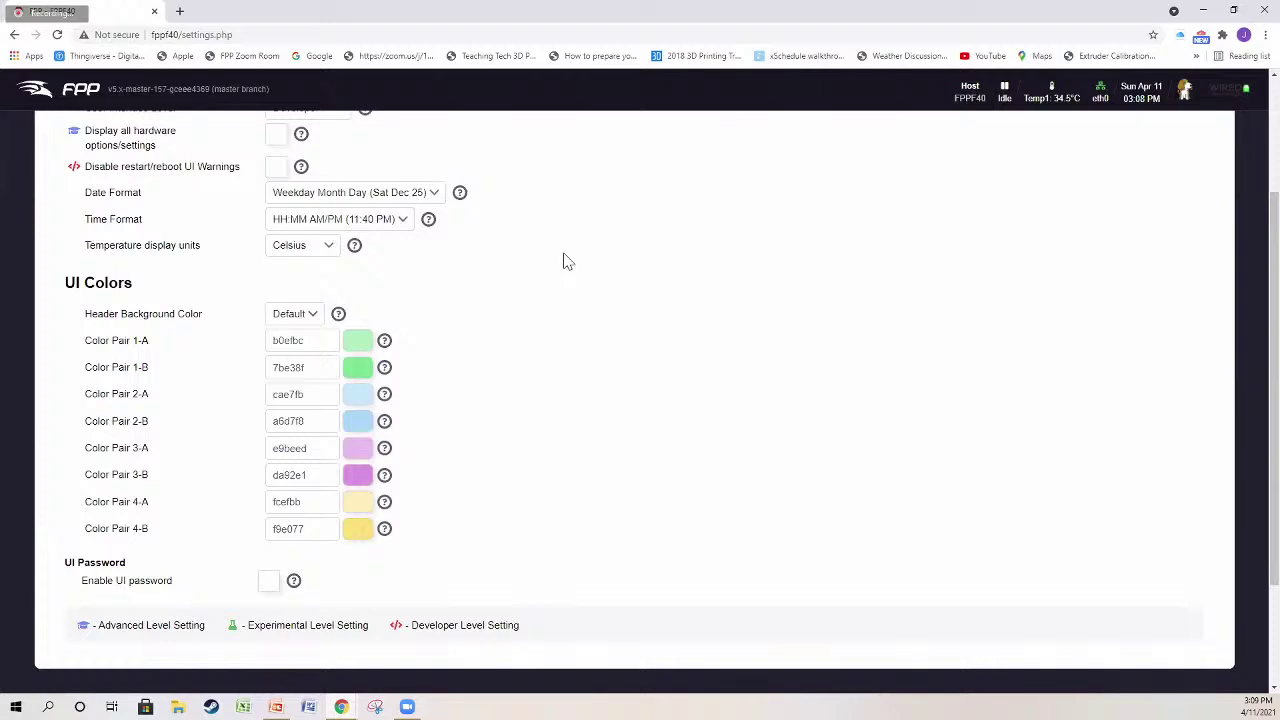
{"action": "scroll", "coordinate": [566, 260], "scroll_direction": "up", "scroll_amount": 1}
{"action": "left_click", "coordinate": [328, 324]}
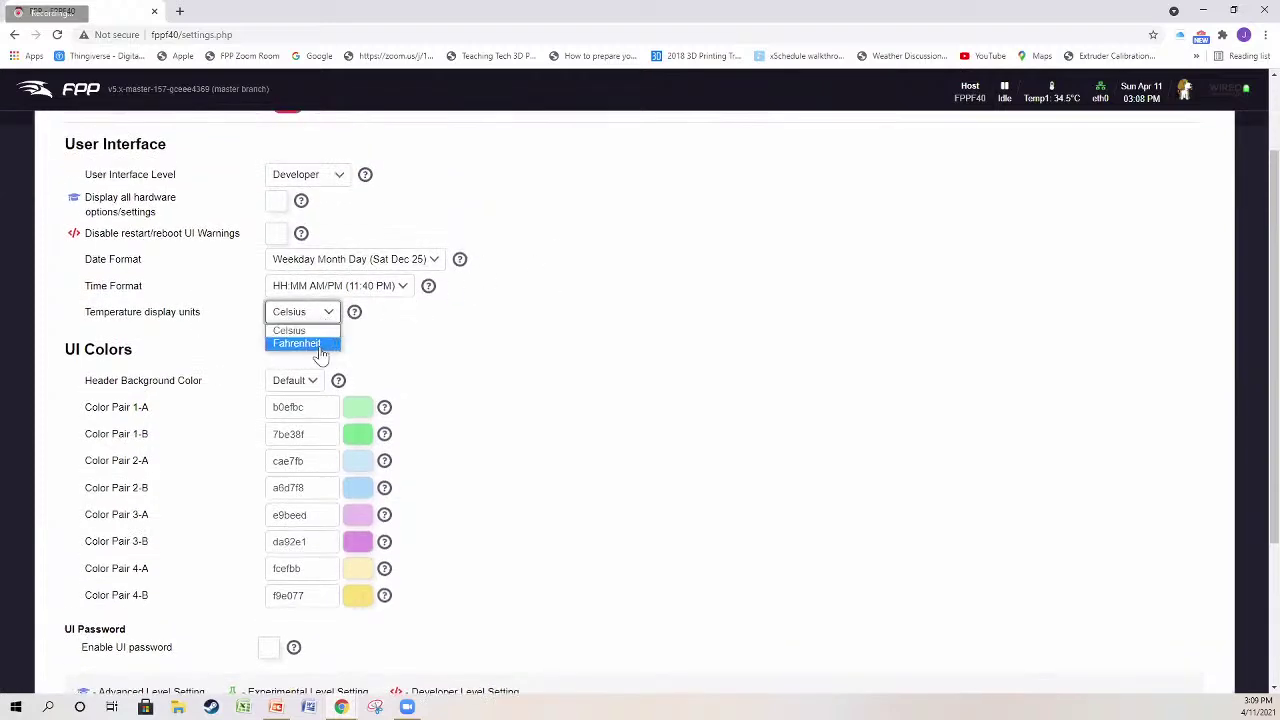
{"action": "left_click", "coordinate": [300, 343]}
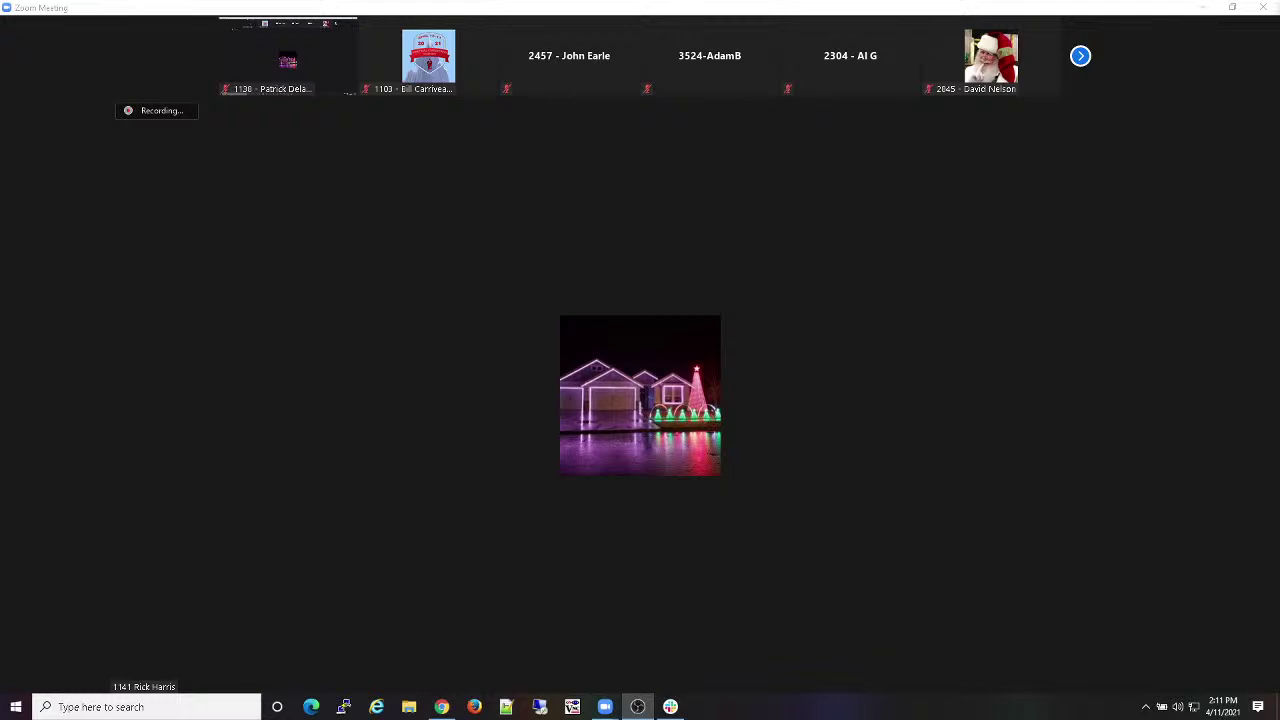
{"action": "key", "text": "alt+Tab"}
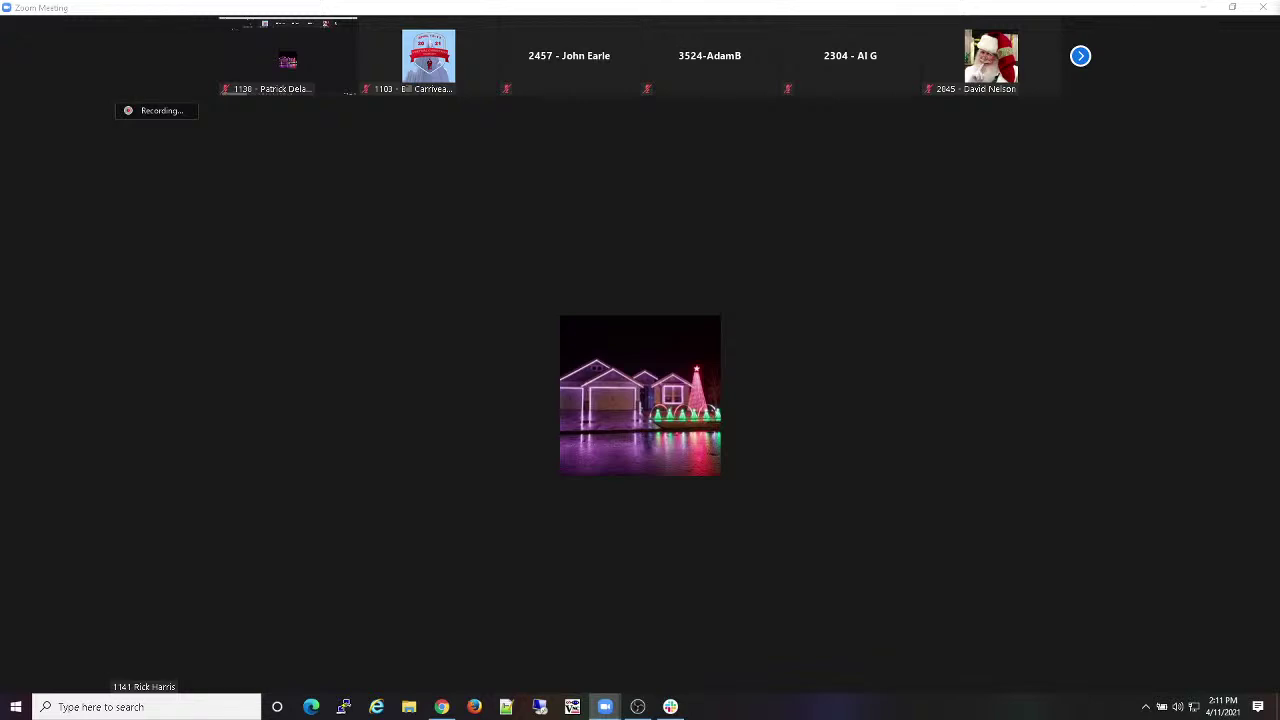
{"action": "key", "text": "alt+Tab"}
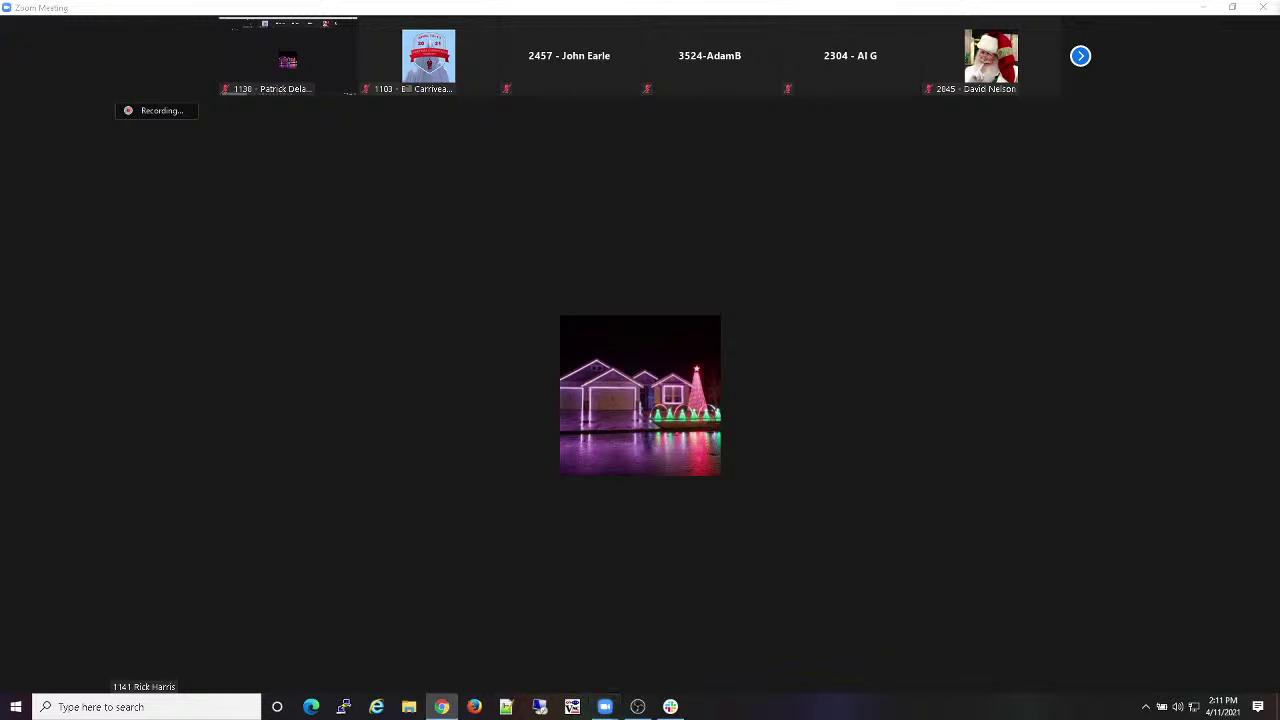